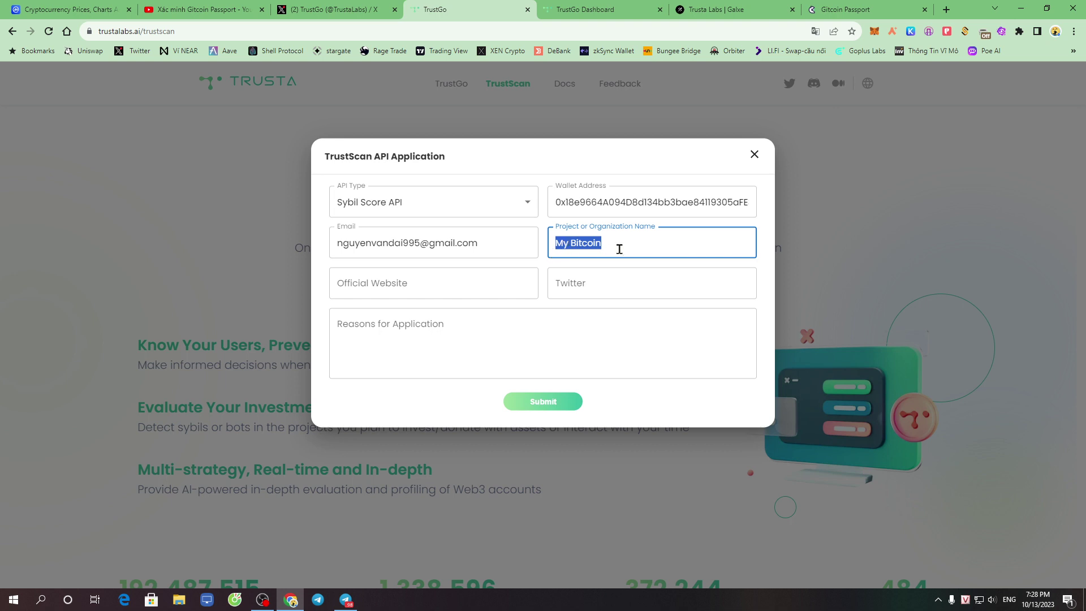
click(619, 247)
drag(612, 244, 551, 243)
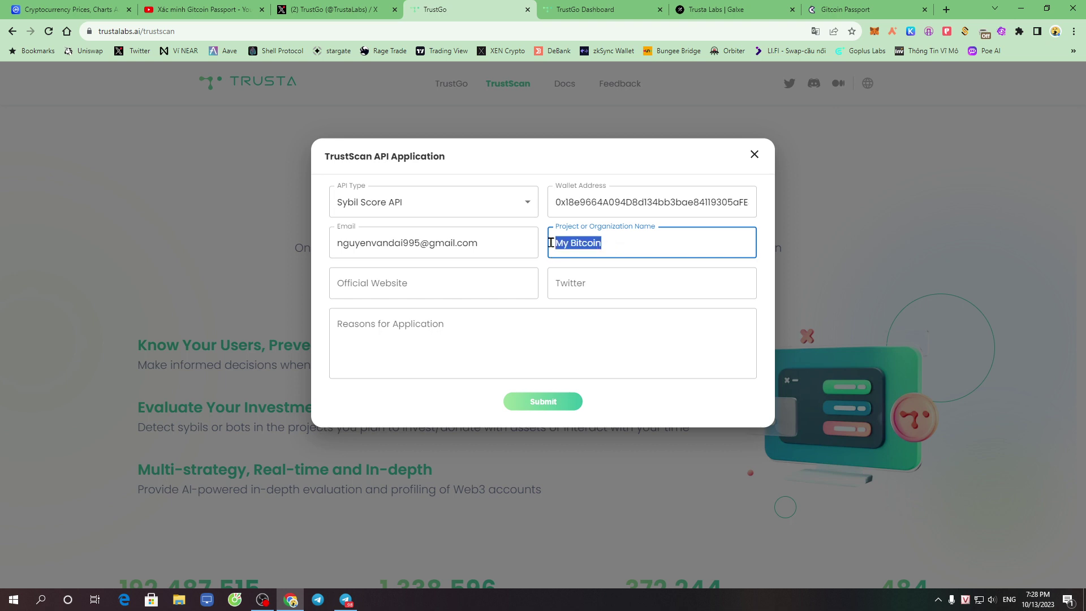
click(619, 242)
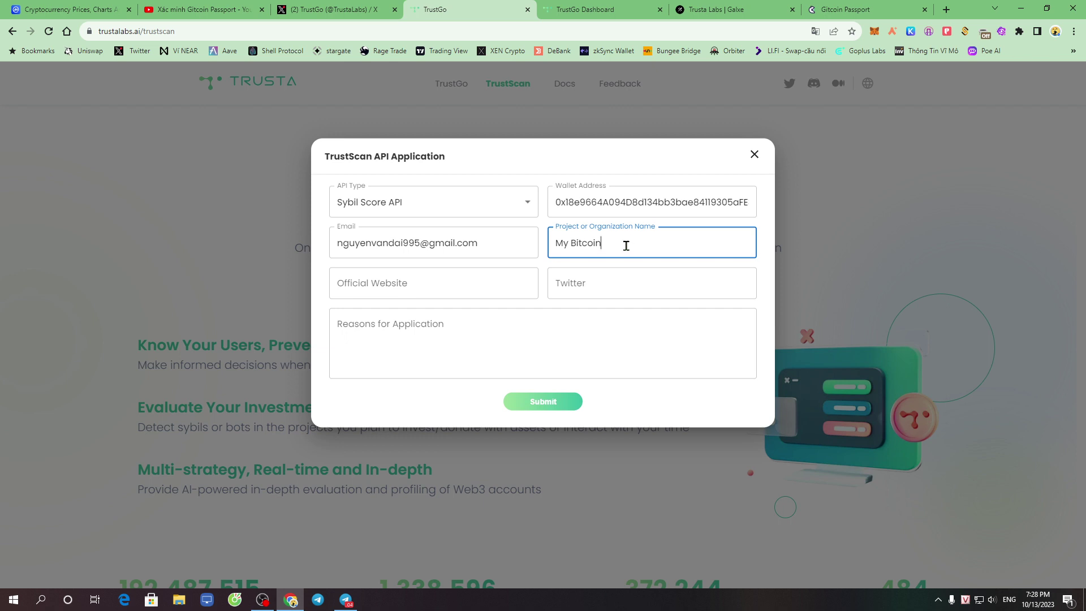
triple_click(623, 244)
Step: Open the account's own Twitter profile in a new browser tab and copy its full URL
click(441, 290)
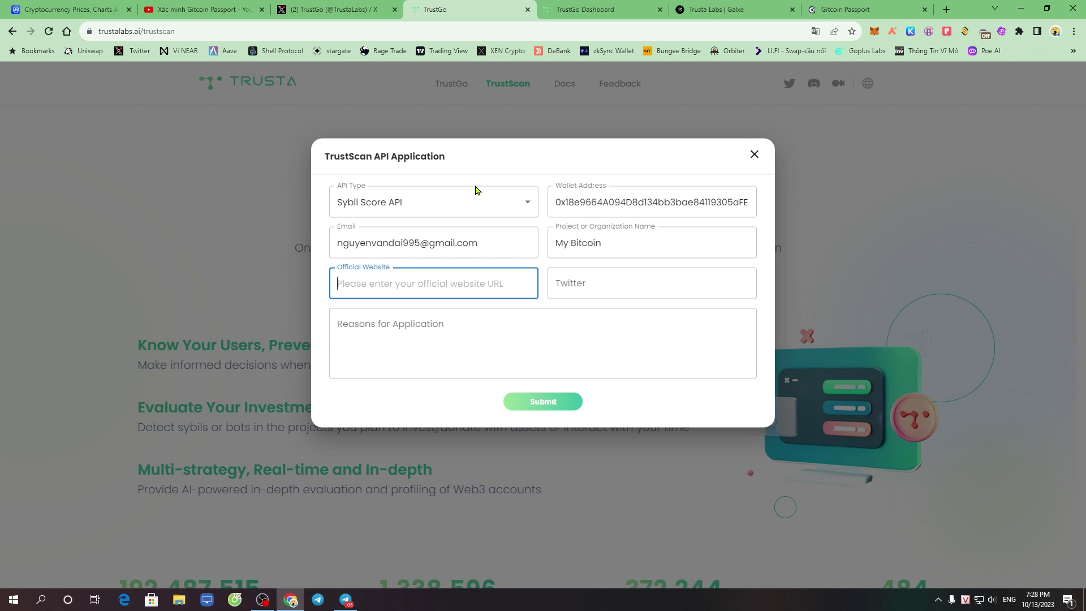
key(ctrl+t)
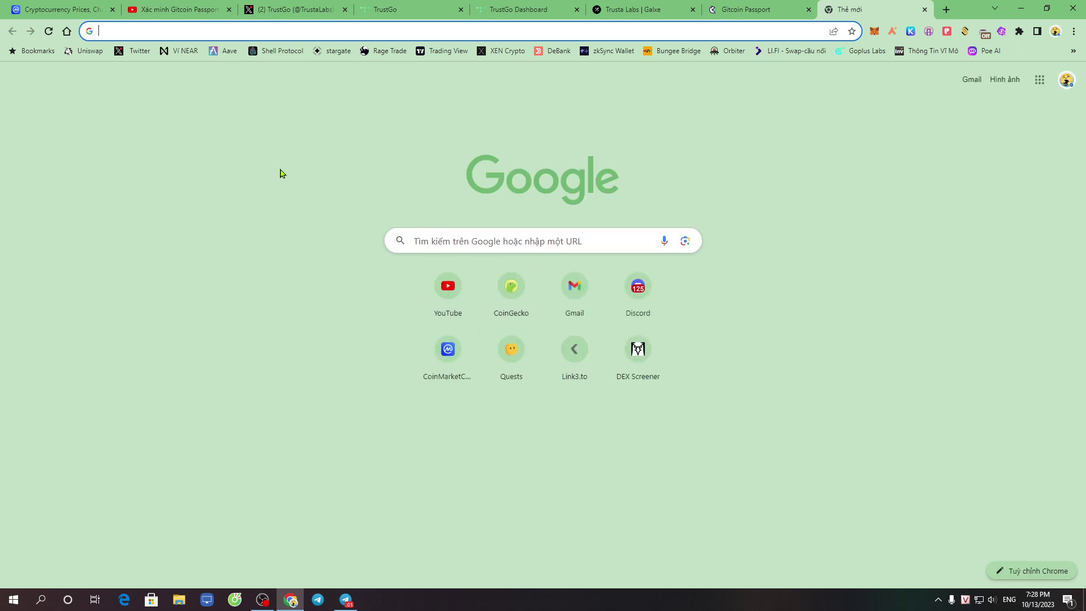
click(134, 51)
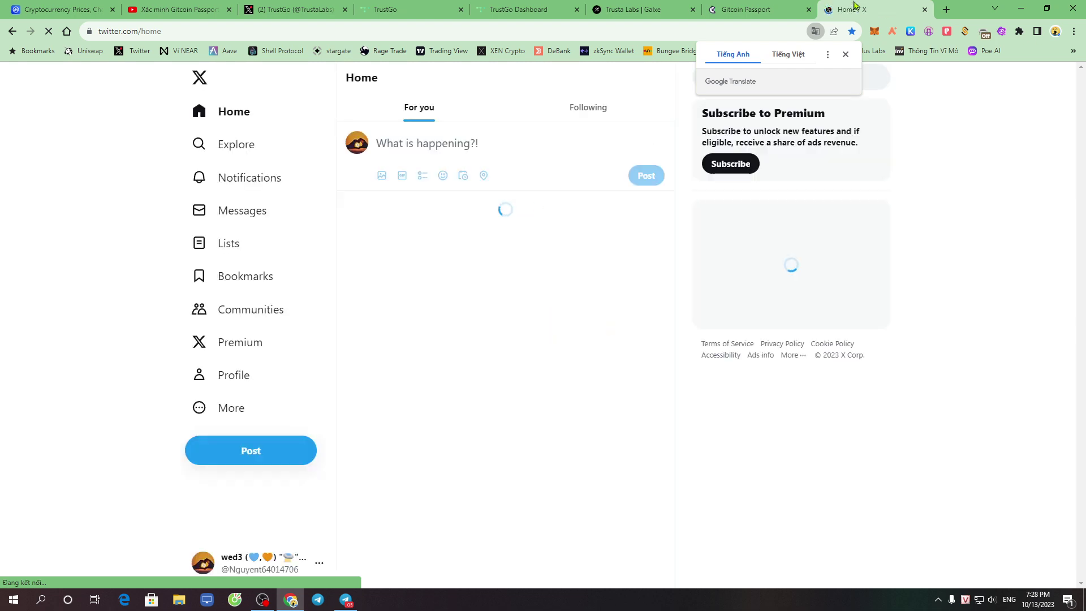
click(233, 374)
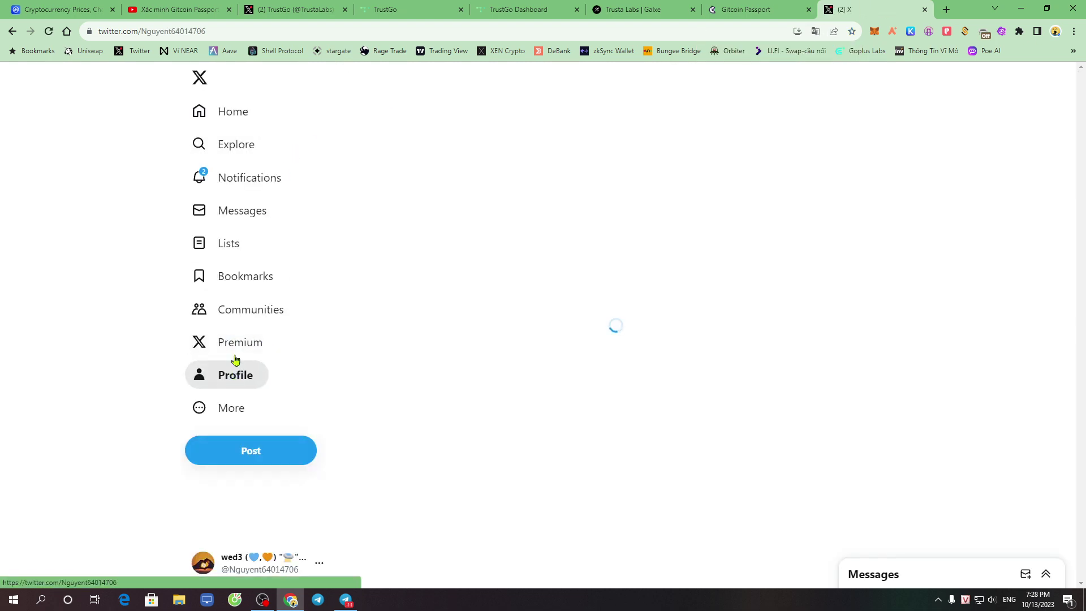
click(289, 32)
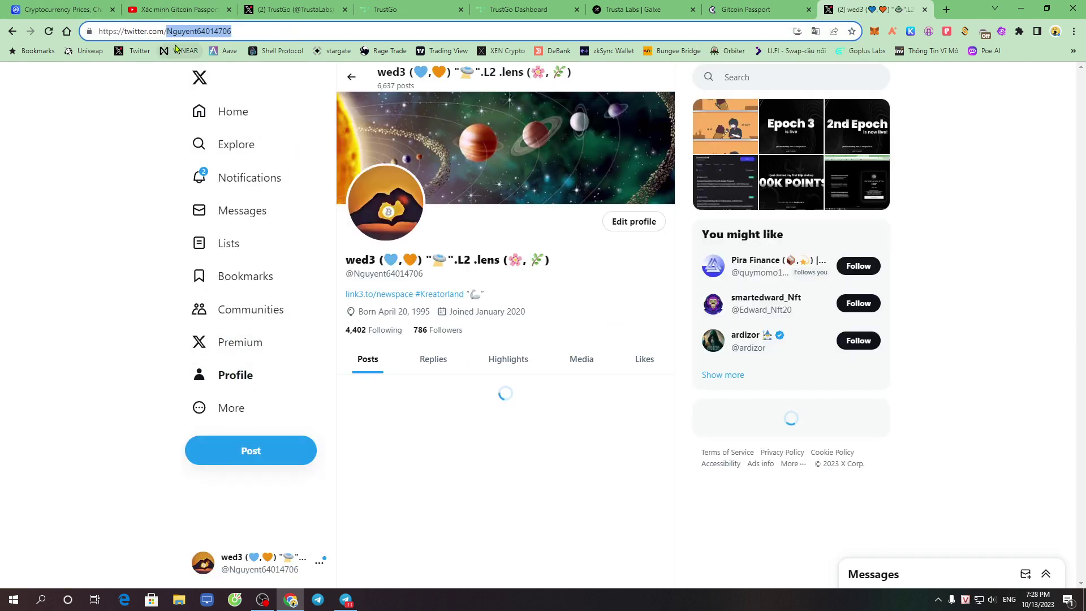
click(289, 32)
right_click(289, 32)
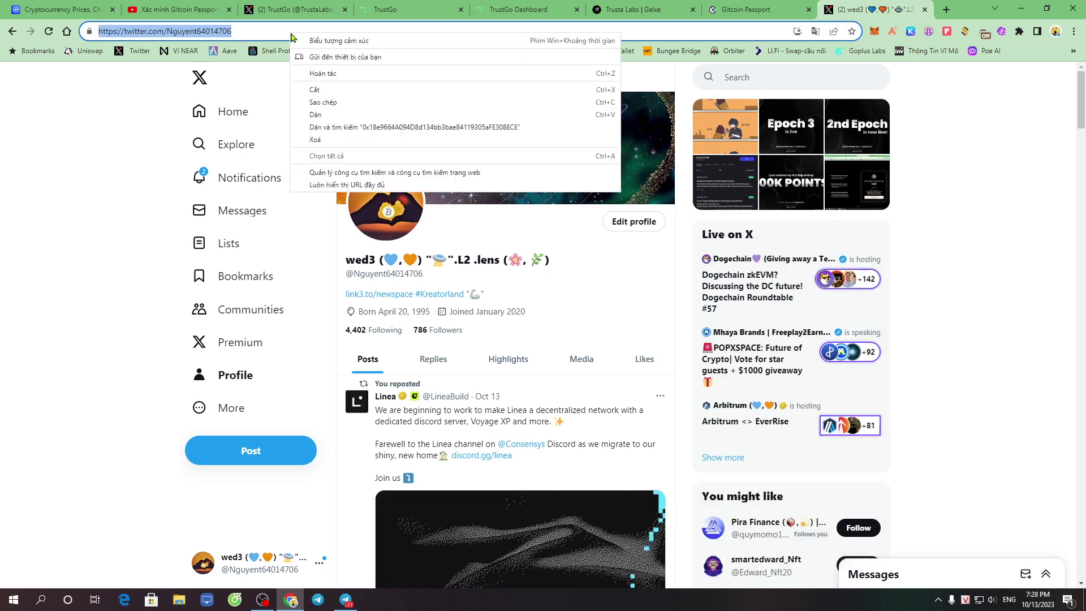
click(361, 105)
key(ctrl+c)
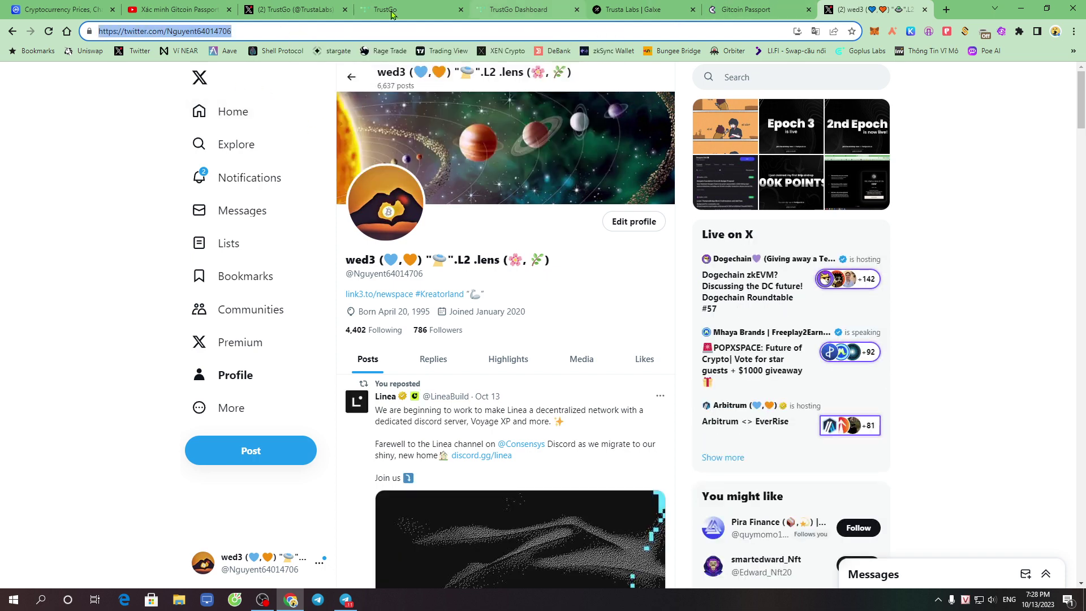
Step: Paste the copied Twitter profile URL into both the Official Website and Twitter fields of the TrustScan API application
click(422, 6)
right_click(382, 289)
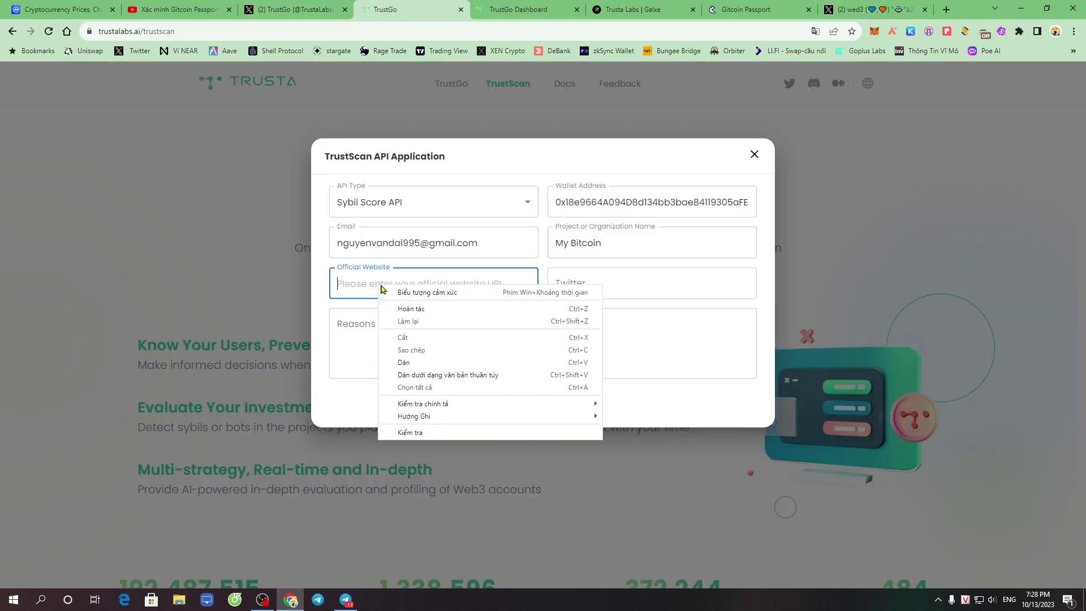
click(403, 362)
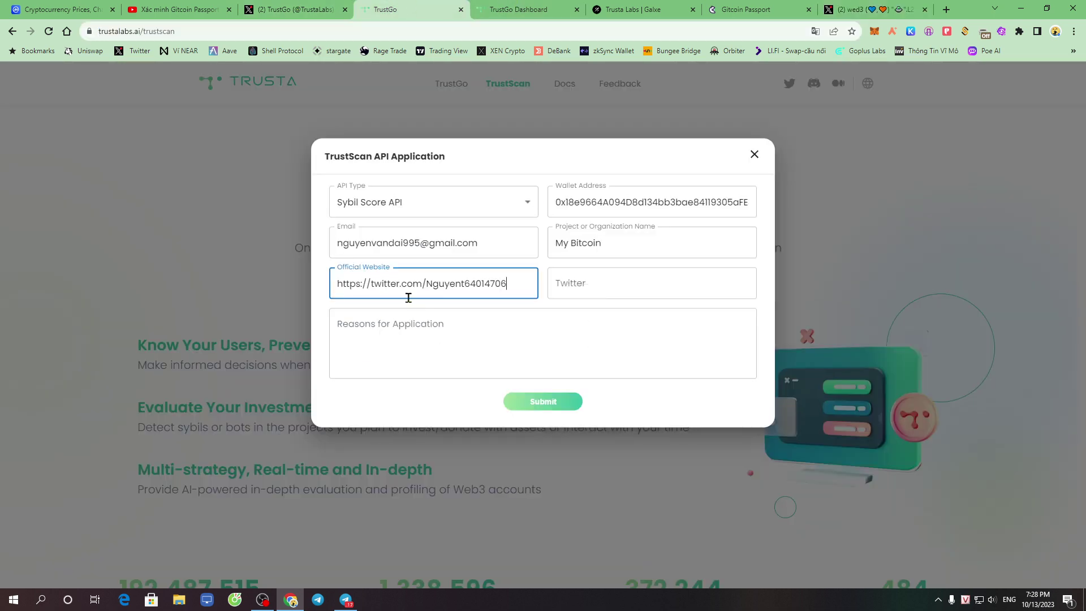
click(559, 284)
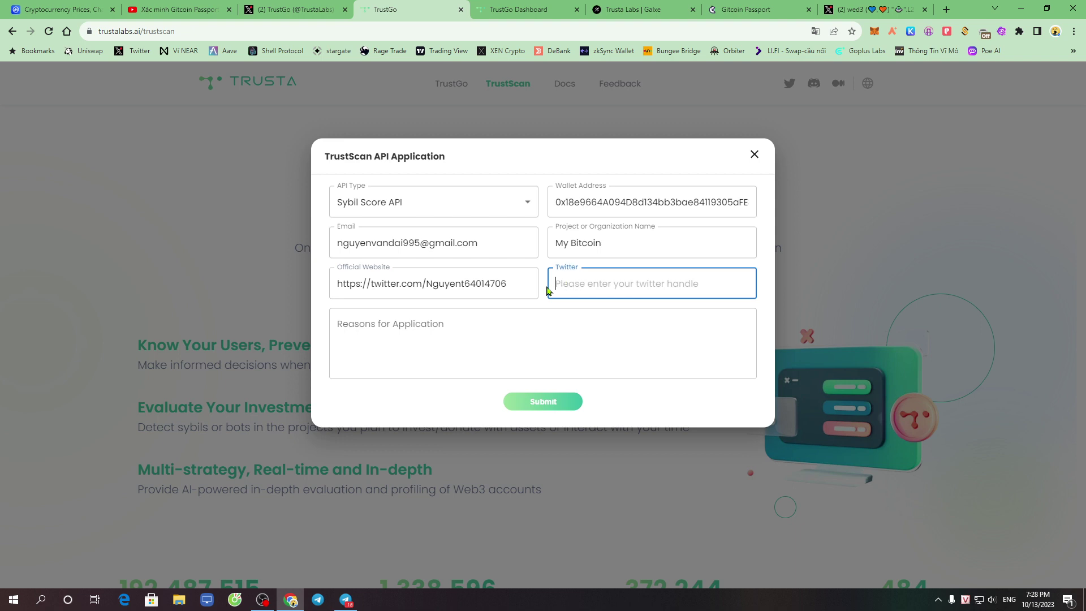
right_click(601, 284)
click(650, 358)
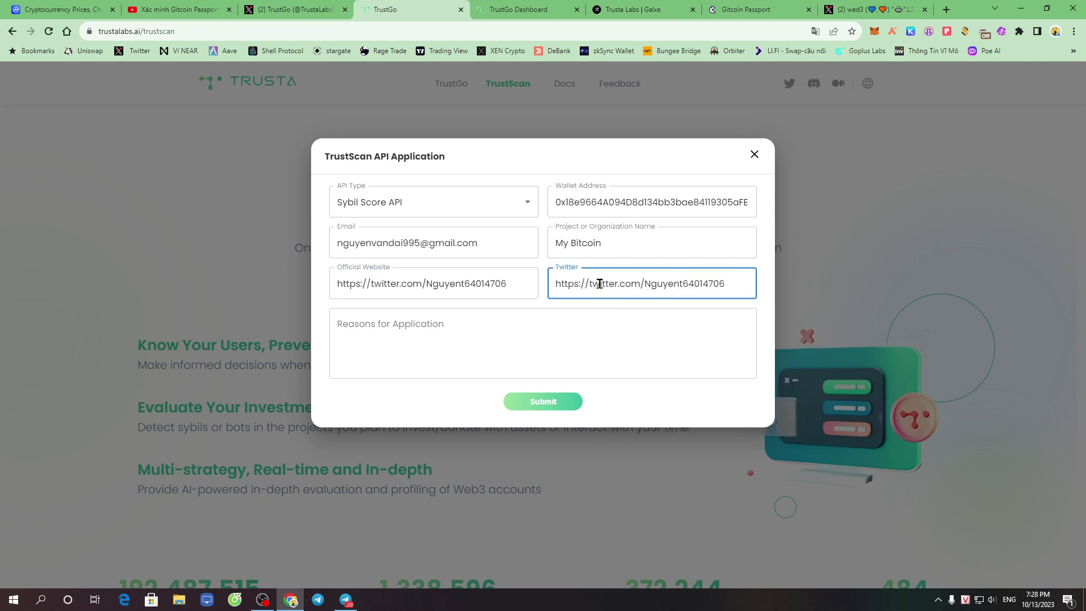
drag(573, 283, 724, 284)
click(744, 282)
Step: Enter "Check Sybil" as the reason for application and submit the TrustScan API application
click(409, 340)
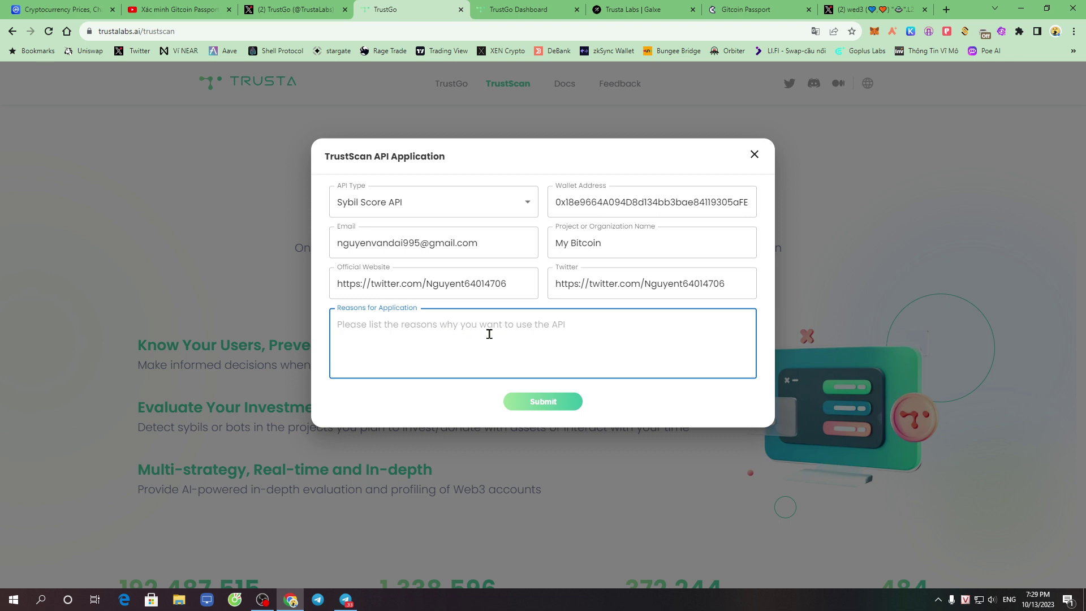
text(Chge)
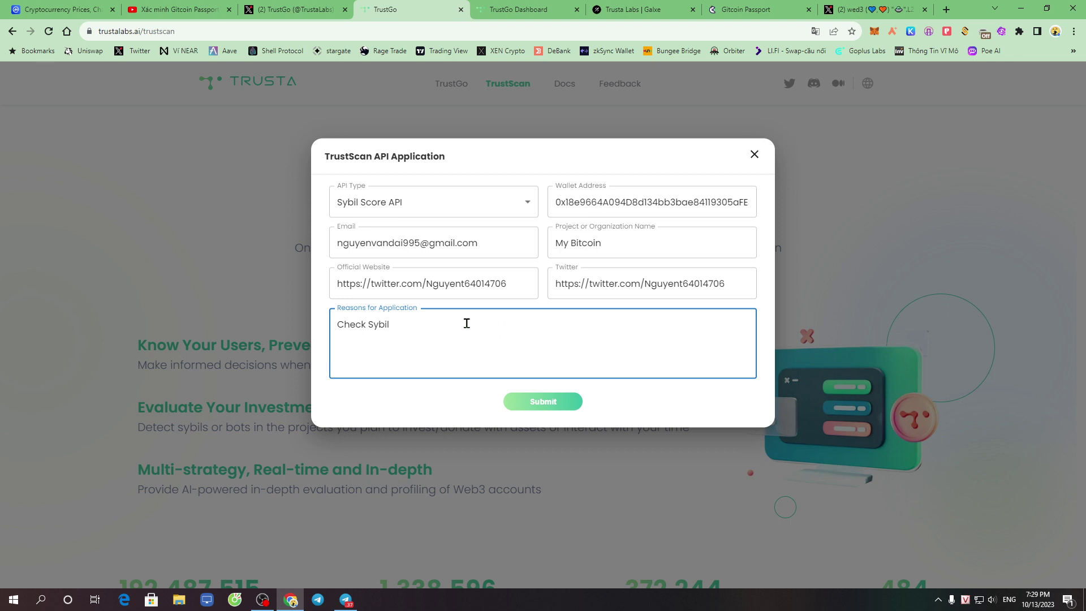
drag(410, 329, 329, 327)
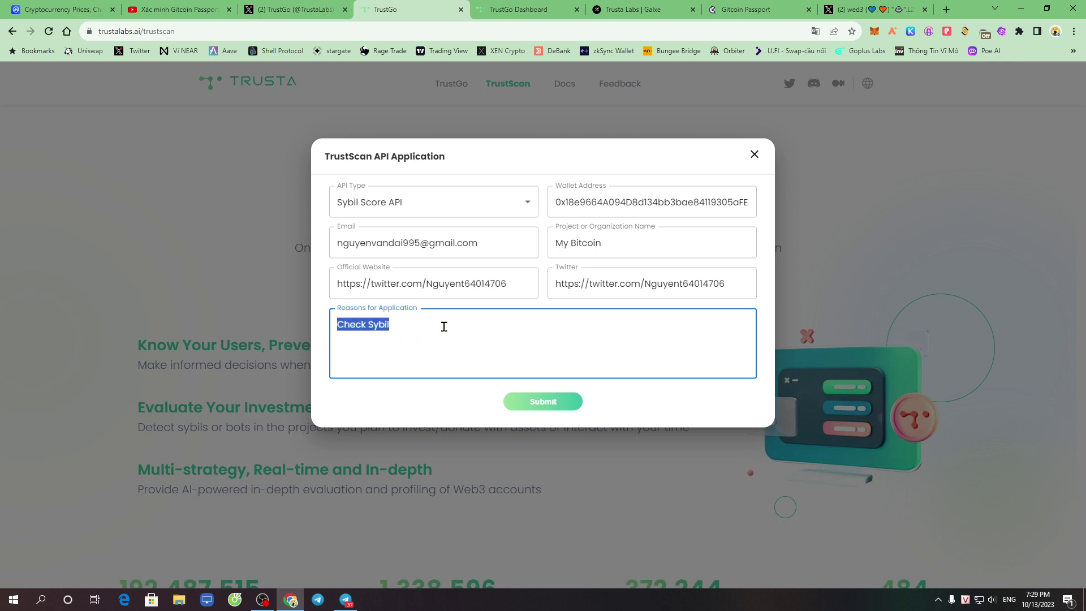
click(467, 341)
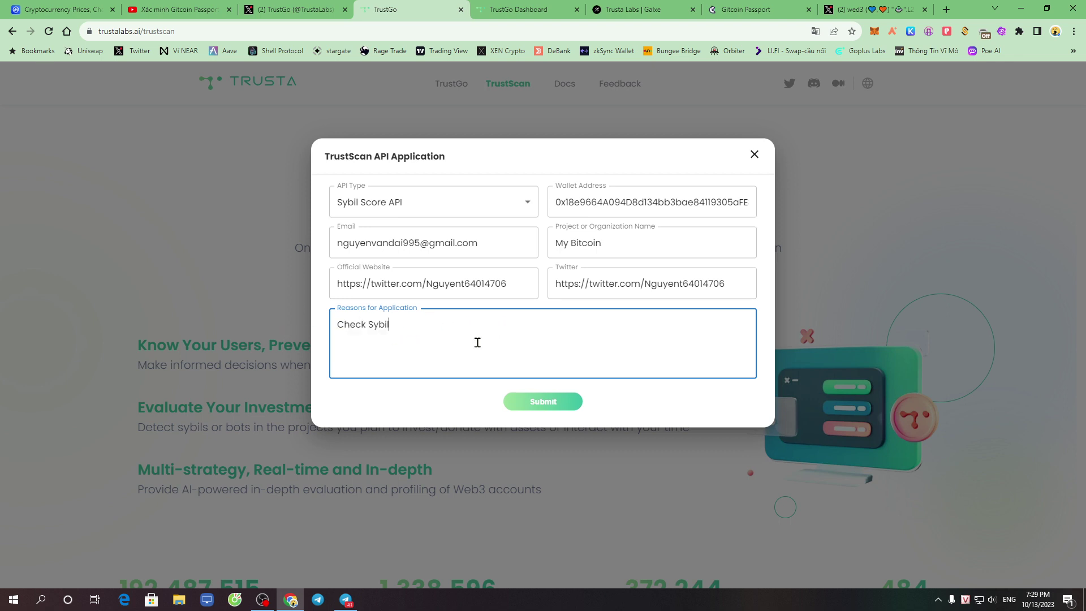
click(540, 403)
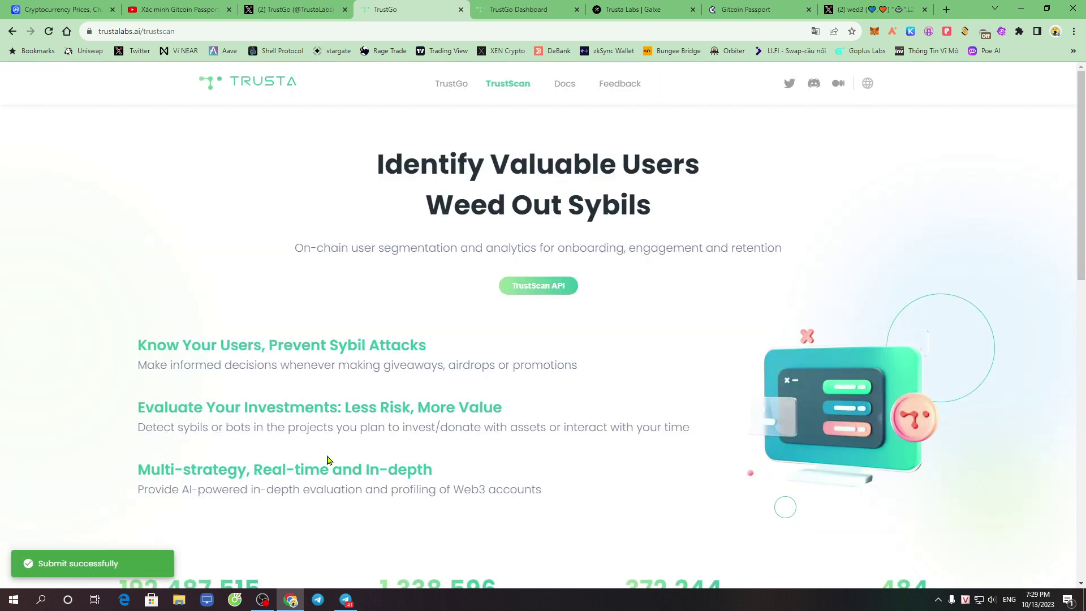
drag(39, 565, 116, 560)
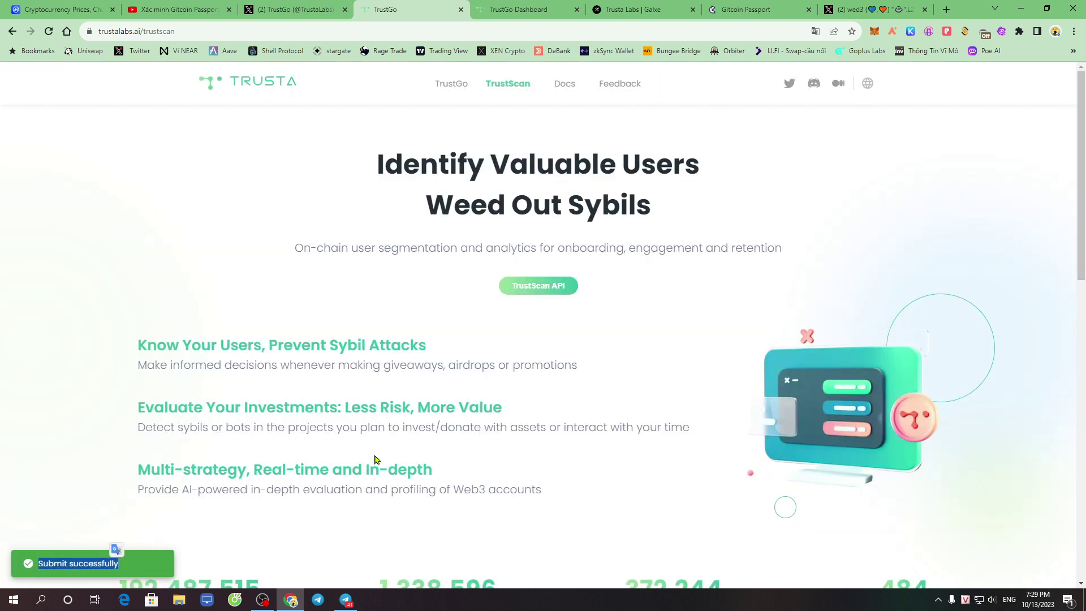
scroll(496, 448, down, 5)
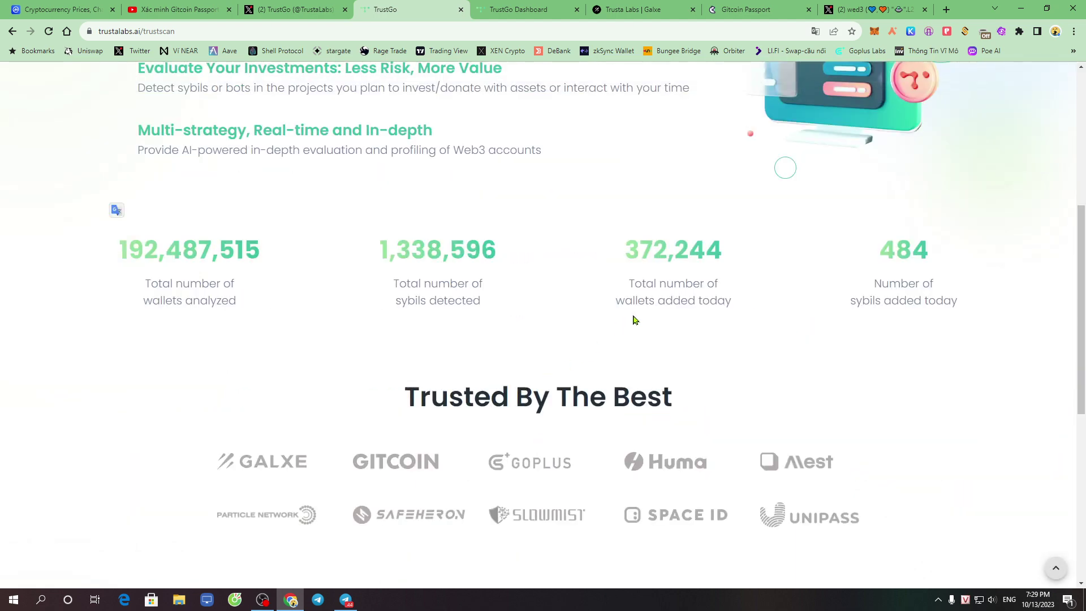
scroll(560, 336, up, 5)
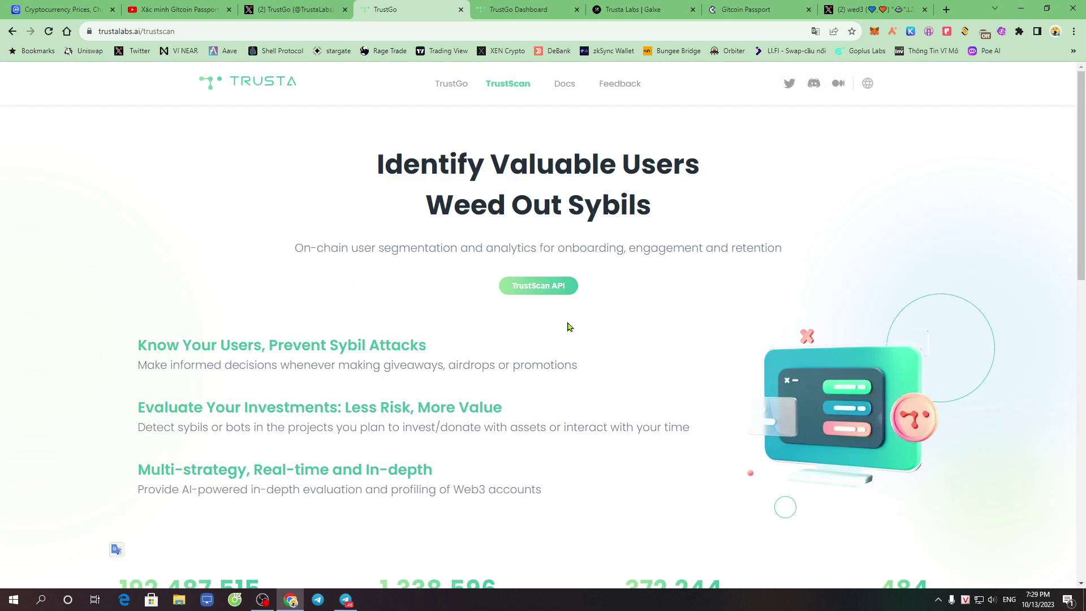
Step: Switch to the Gitcoin Passport dashboard and open the connection details of the Trusta Labs stamp
click(744, 8)
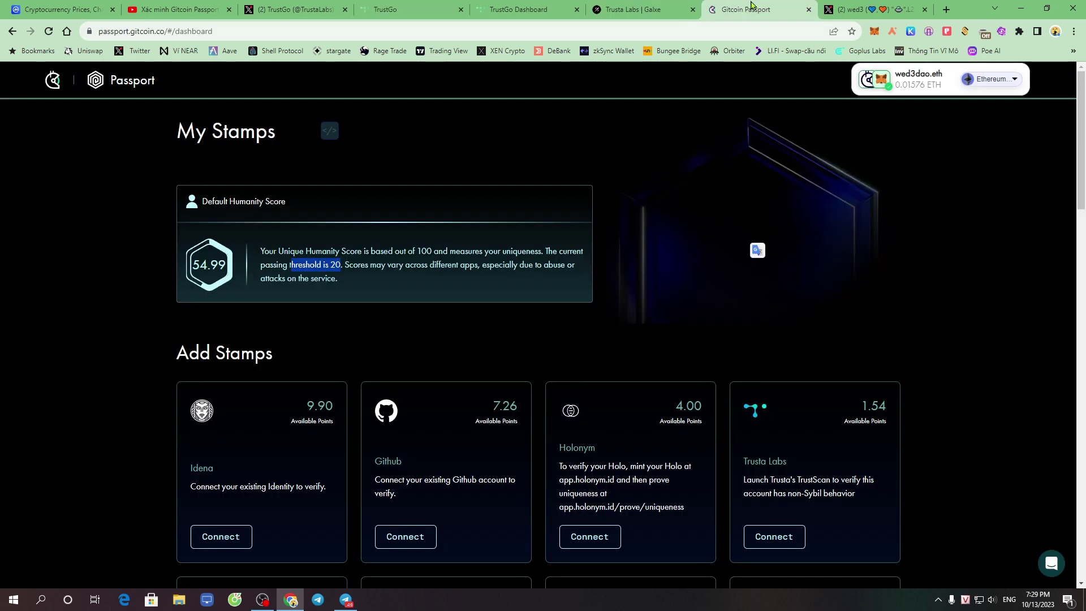
click(962, 358)
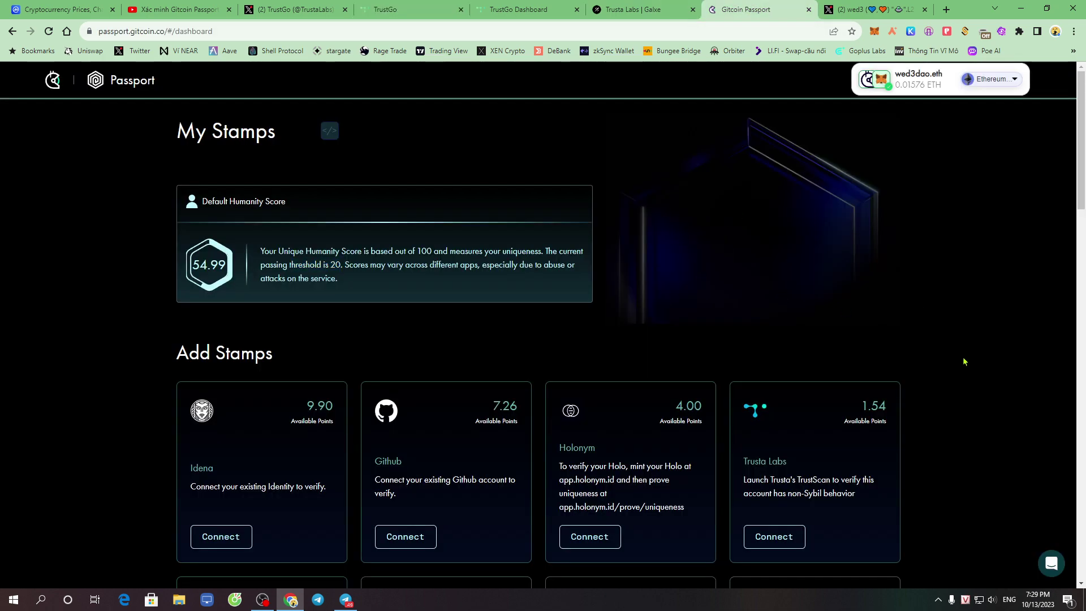
scroll(962, 359, down, 3)
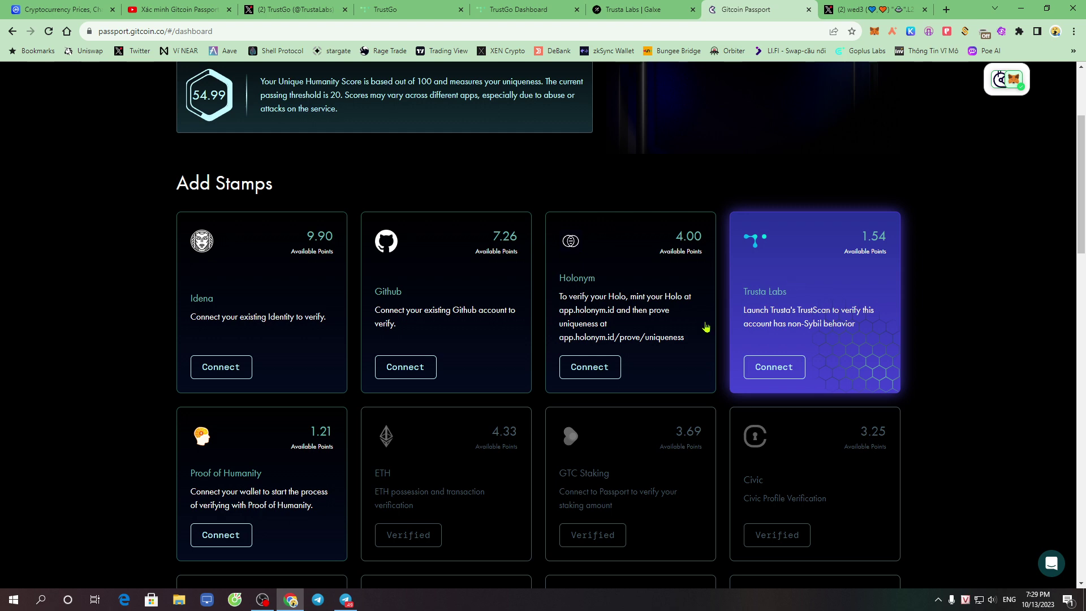
click(771, 370)
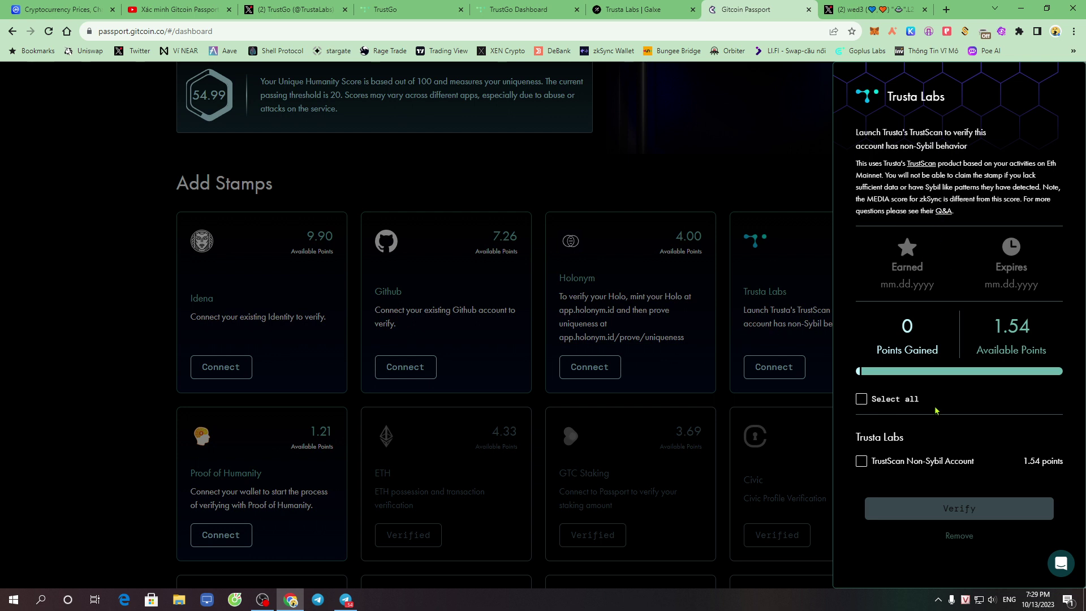
Step: Try to verify all Trusta Labs stamp credentials, continuing past the Pocket Universe check and signing the MetaMask request
click(862, 400)
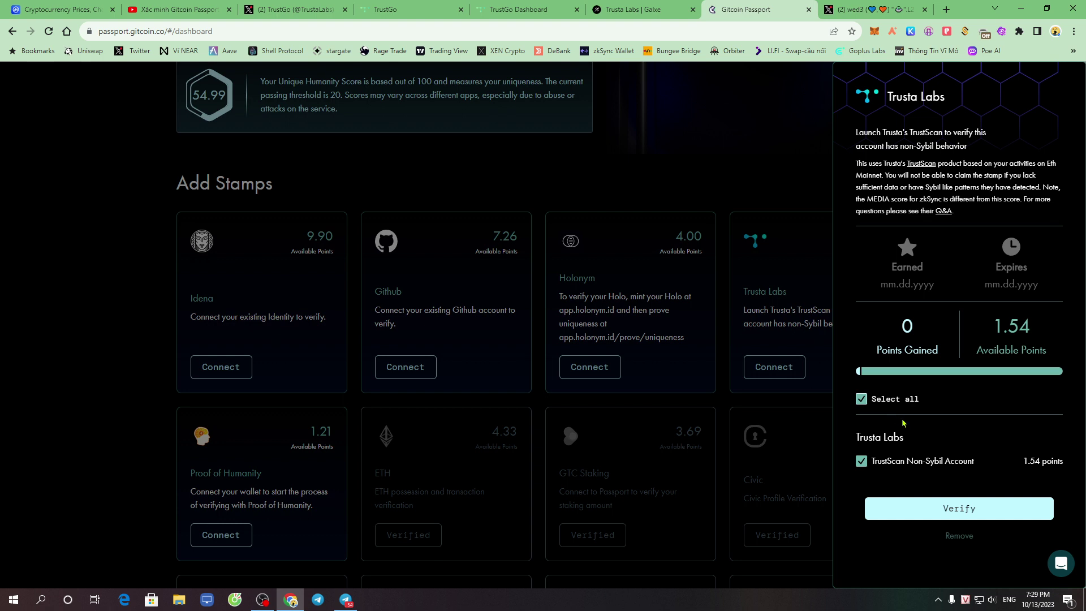
click(972, 513)
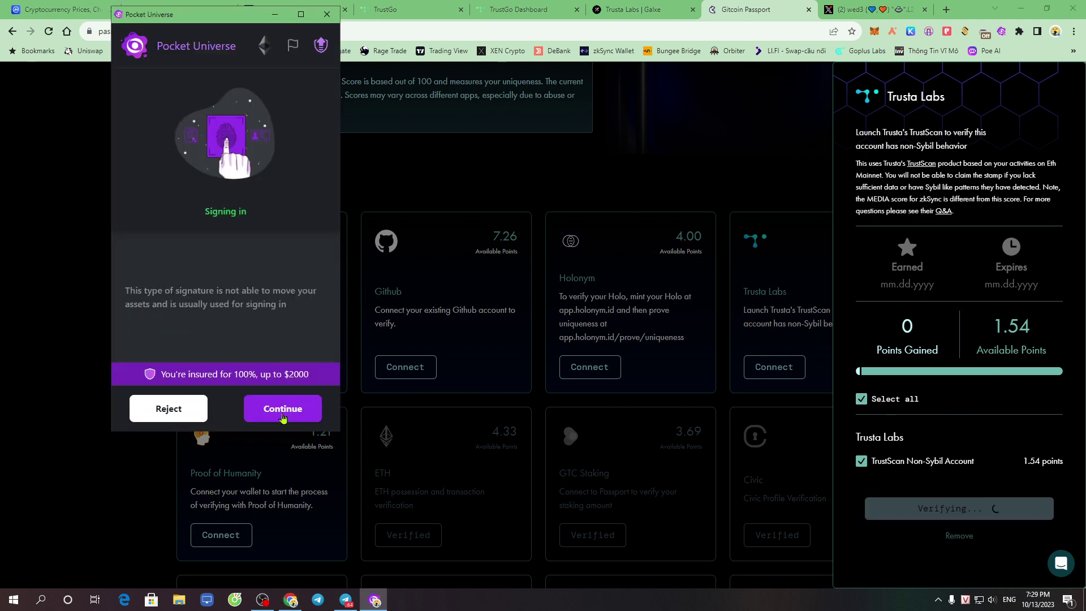
click(285, 411)
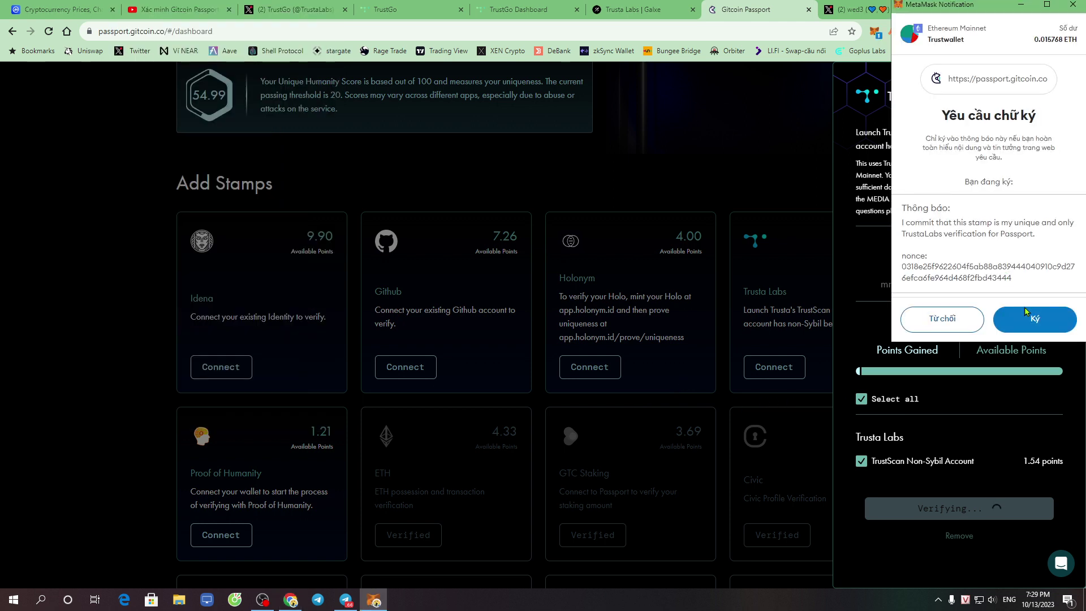
click(1044, 320)
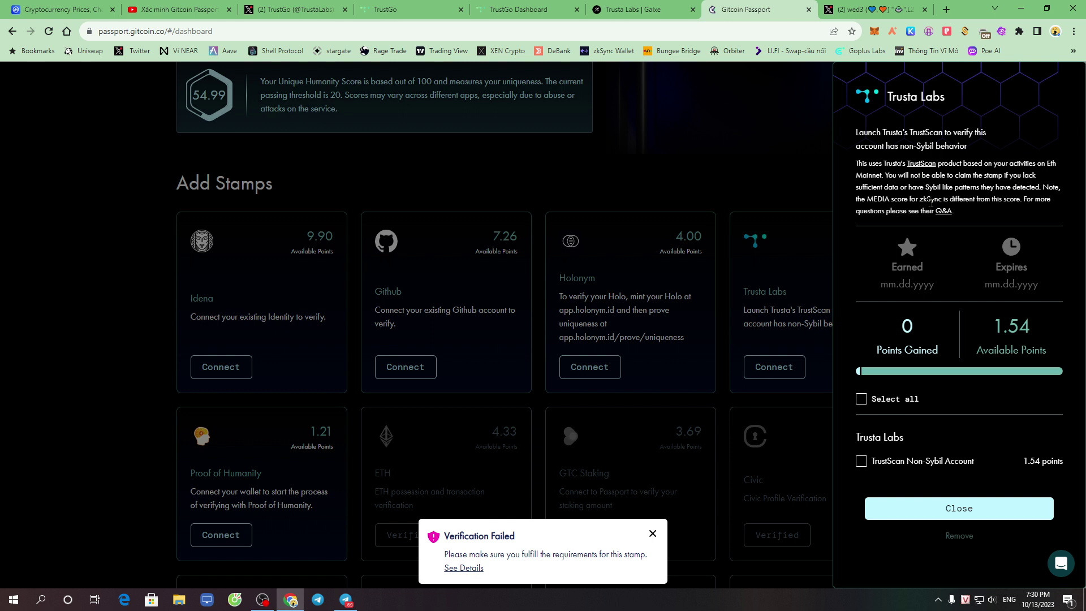
Step: Translate the passport page into Vietnamese to read the Trusta Labs stamp requirements, and restore the original language
drag(890, 199, 1020, 199)
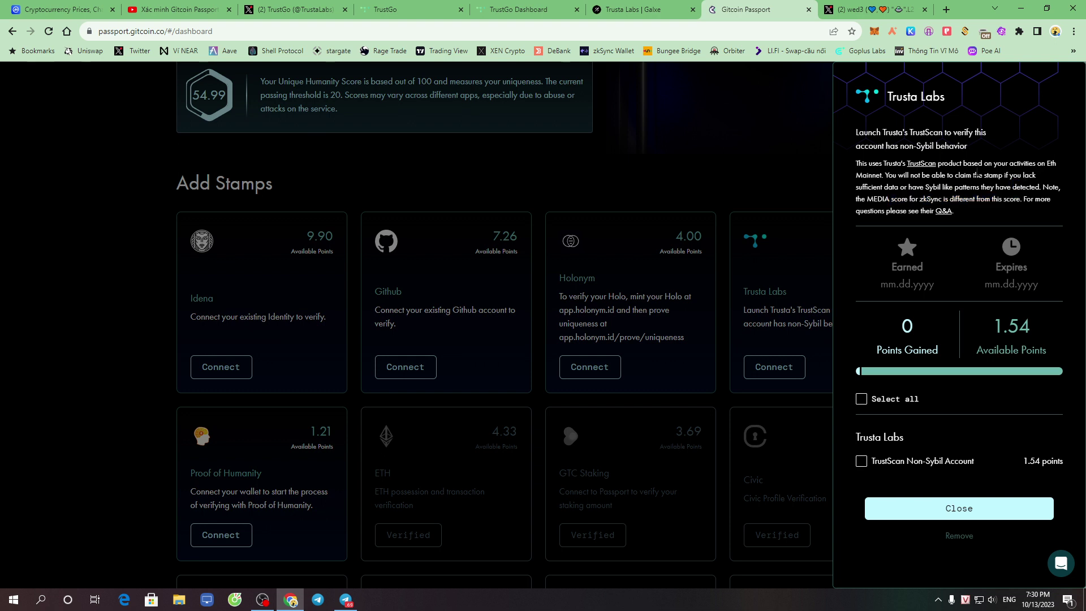
right_click(939, 173)
click(995, 306)
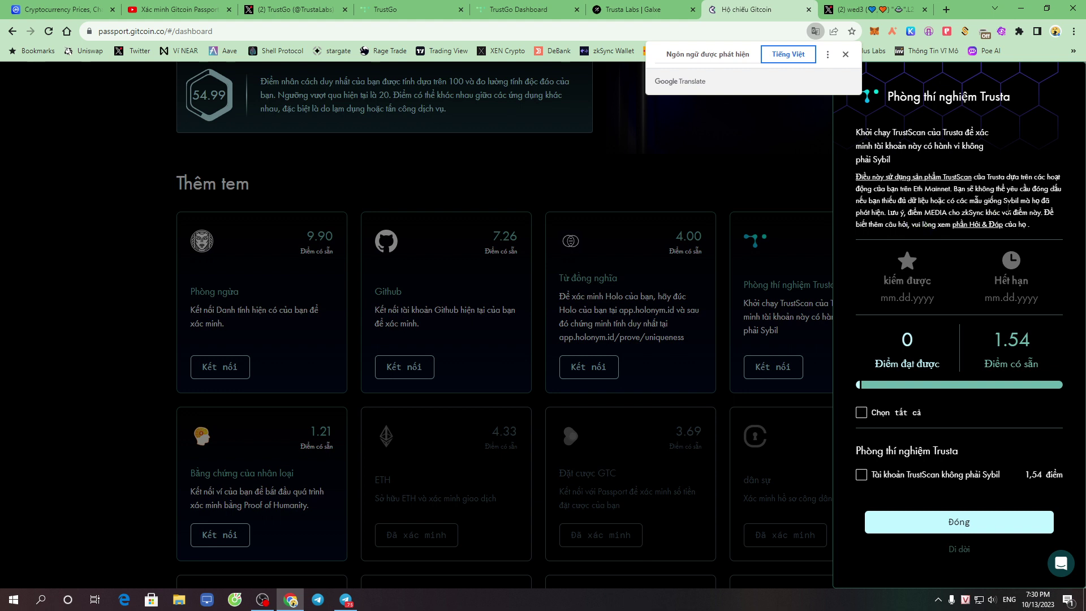
click(704, 55)
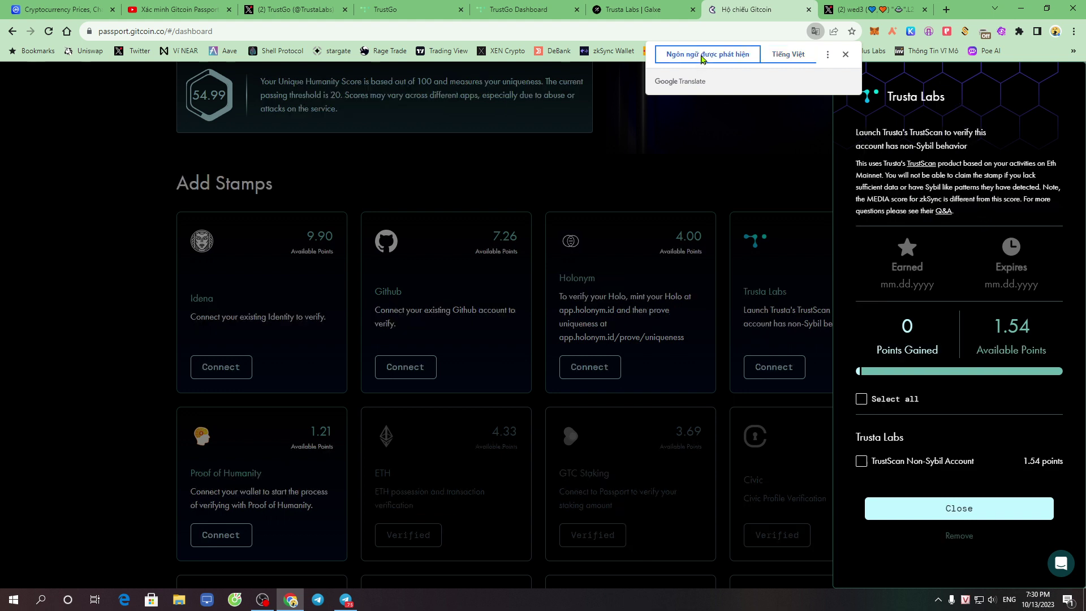
Step: Try to verify all Trusta Labs stamp credentials again, signing the wallet request, then dismiss the notice and close the stamp details
click(861, 399)
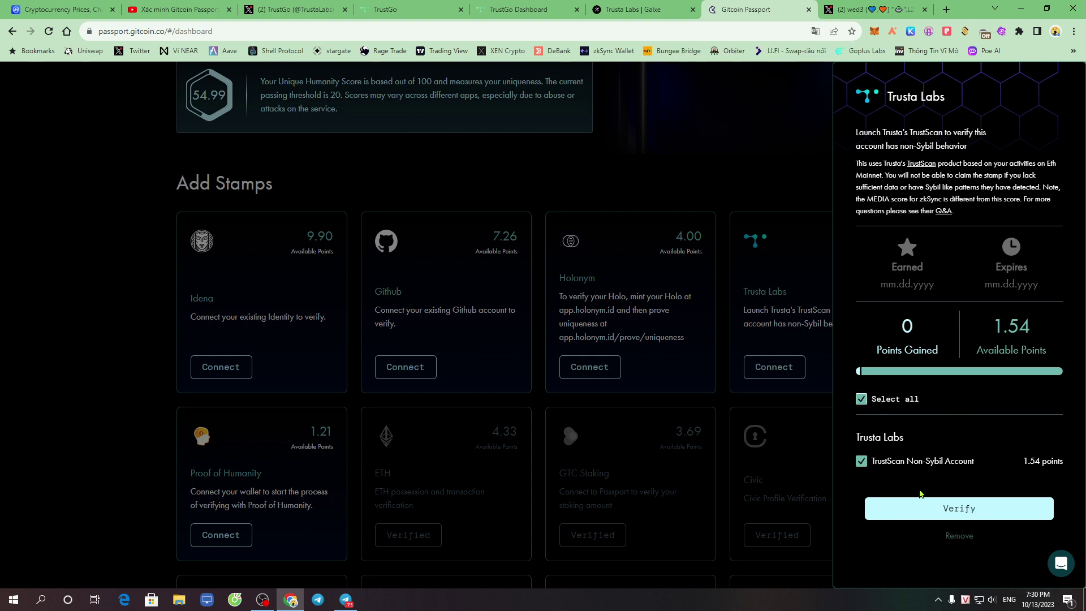
click(928, 508)
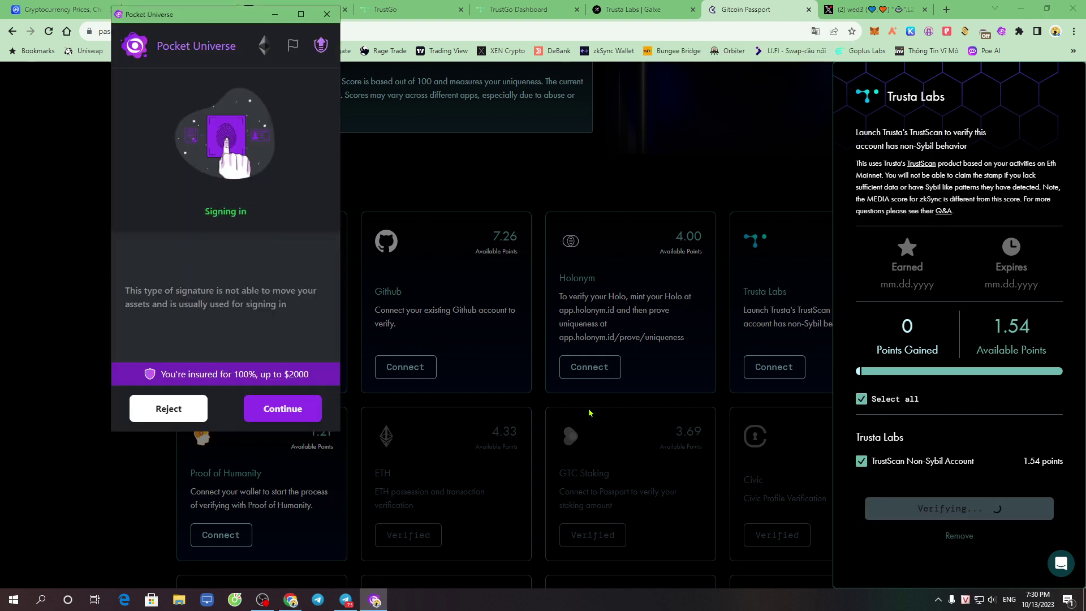
click(284, 413)
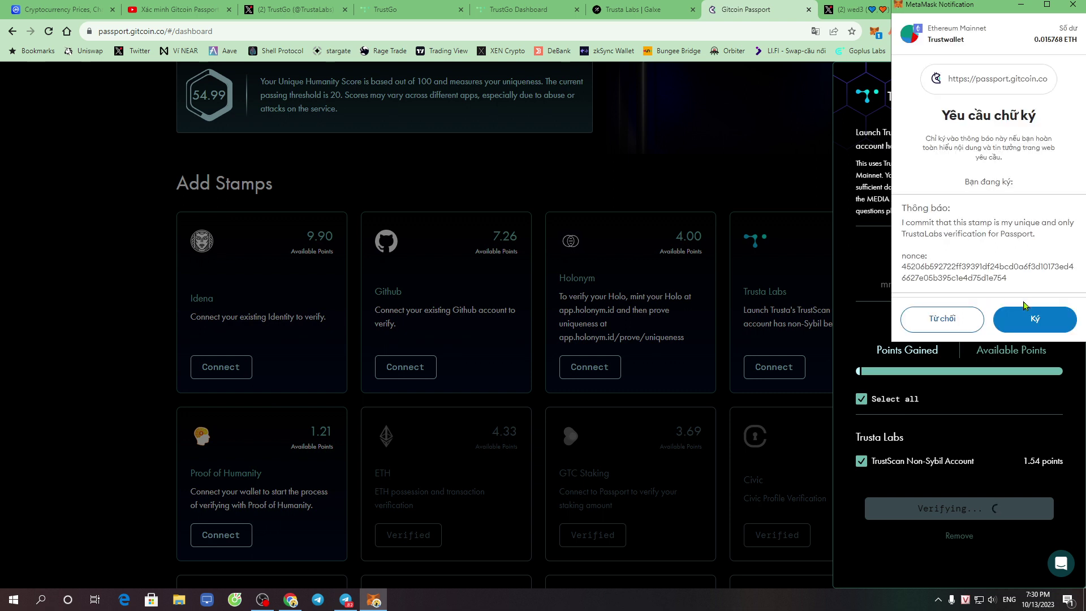
click(1032, 319)
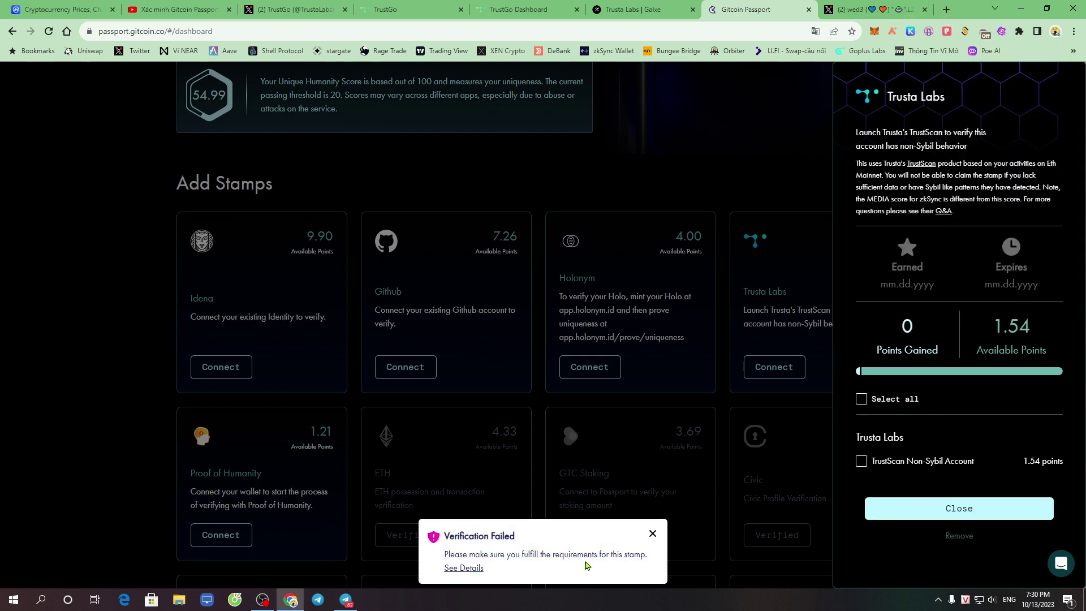
click(653, 533)
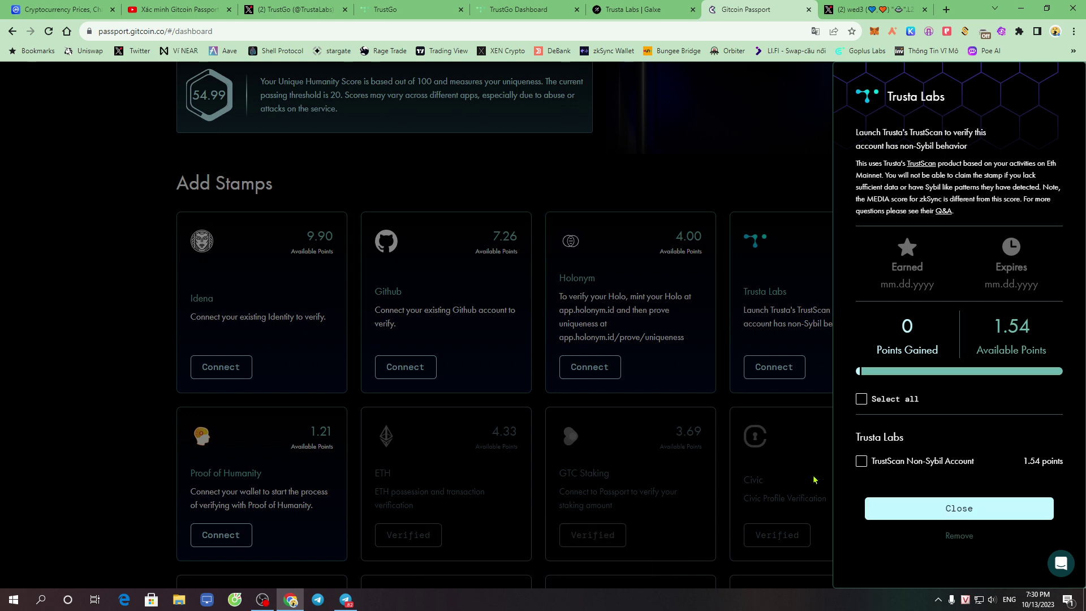
click(773, 303)
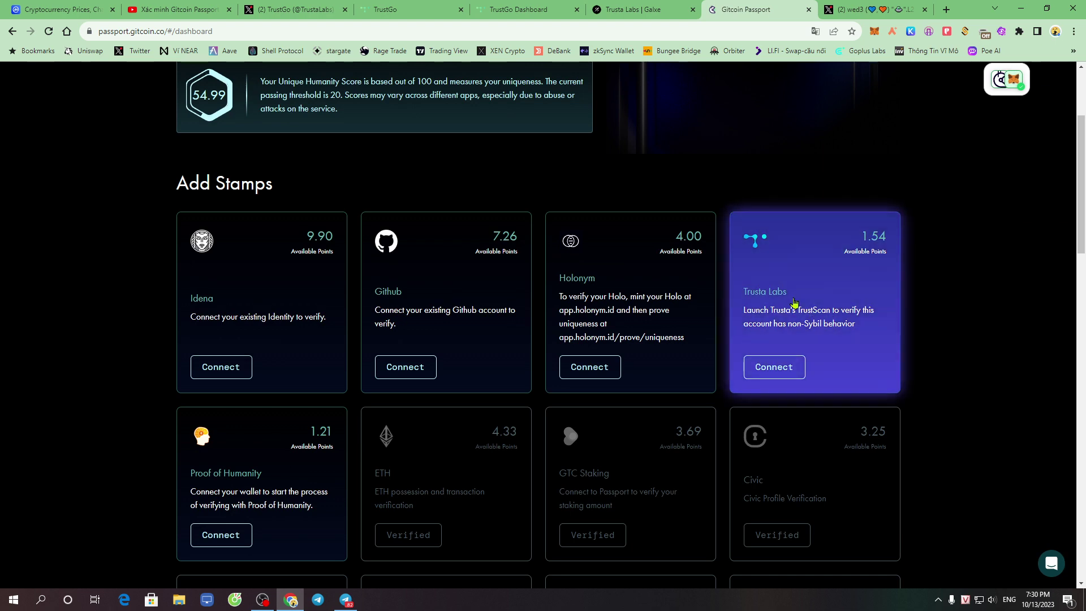
click(795, 306)
click(795, 328)
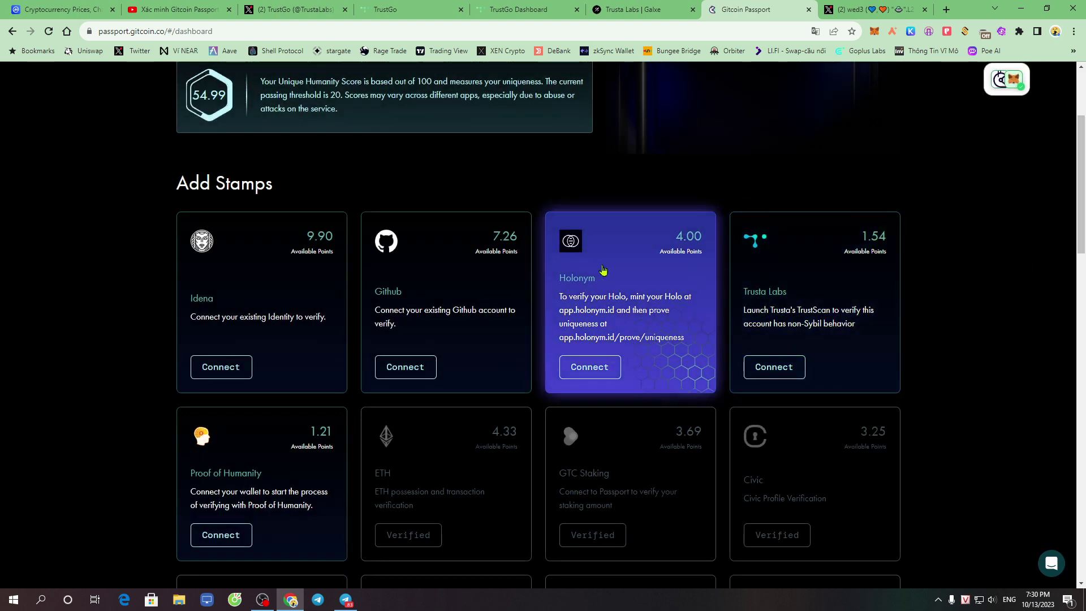
scroll(811, 437, down, 6)
scroll(817, 384, up, 3)
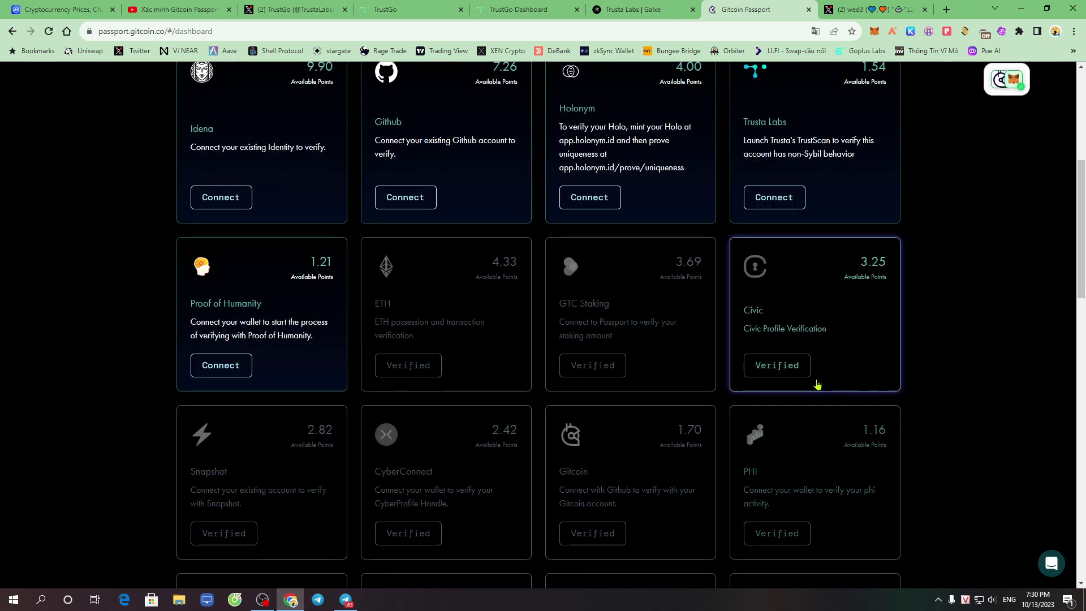
scroll(846, 364, up, 3)
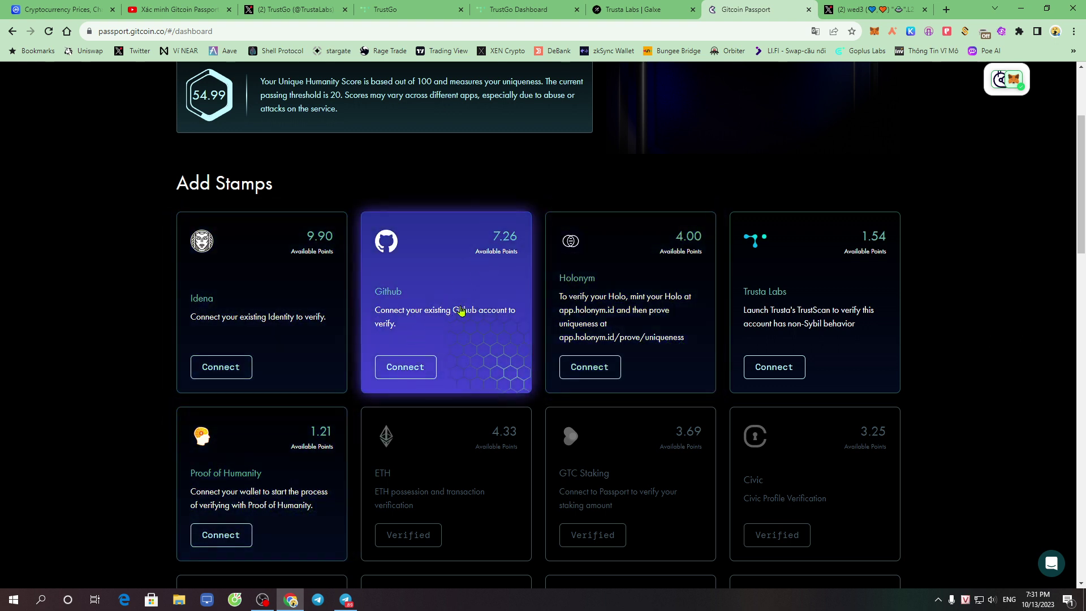
Step: Open the Github stamp's connection details and select all of its account creation and contribution activity credentials
click(438, 317)
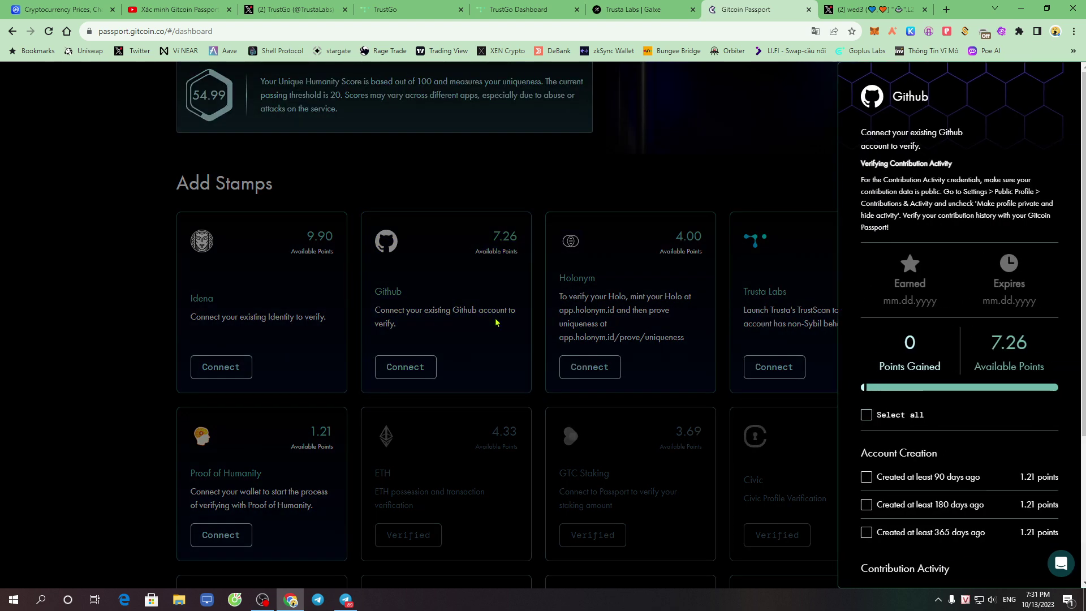
scroll(936, 441, down, 4)
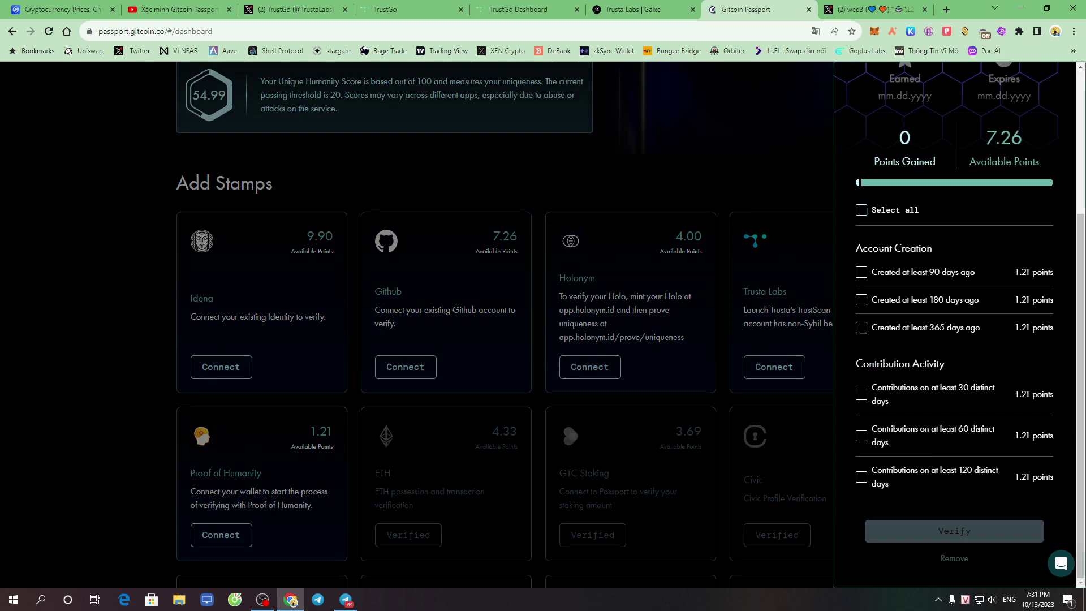
click(860, 210)
scroll(863, 447, up, 4)
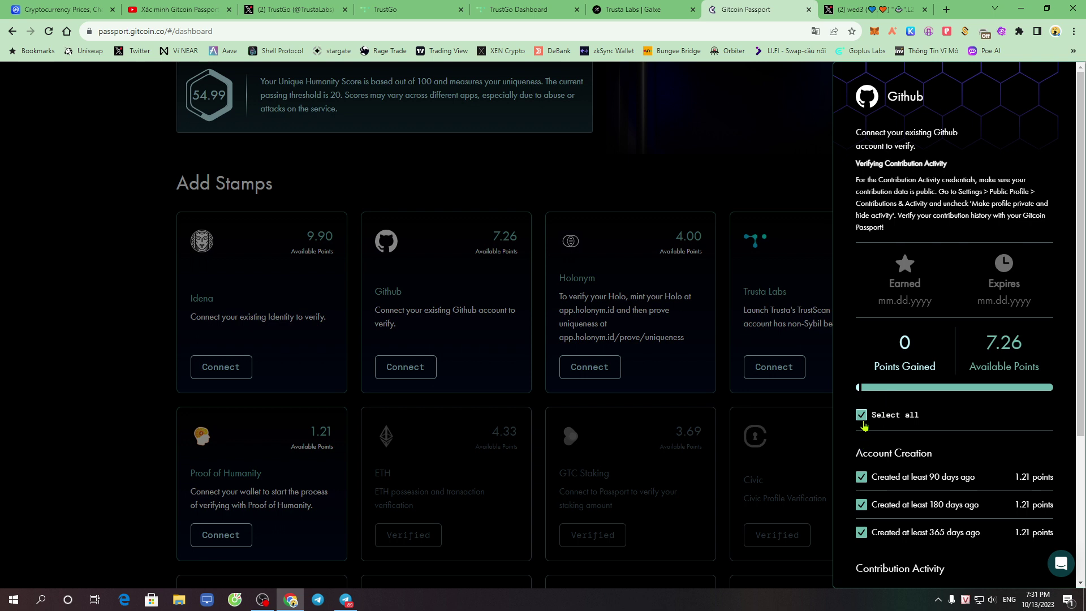
scroll(877, 424, down, 4)
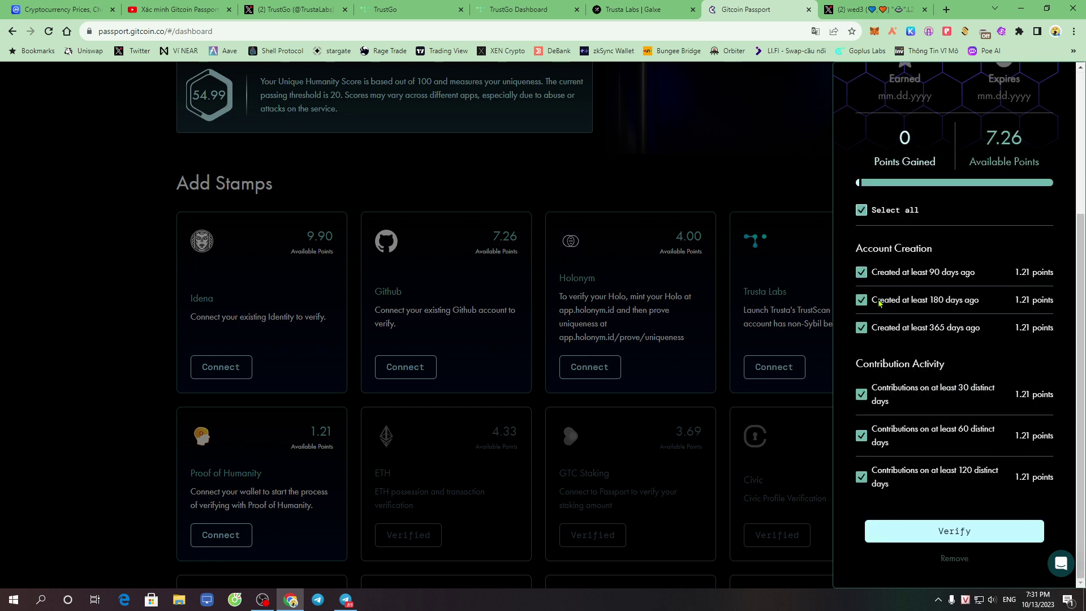
Step: Verify the selected Github credentials, continuing past the Pocket Universe check and signing the MetaMask request
click(939, 532)
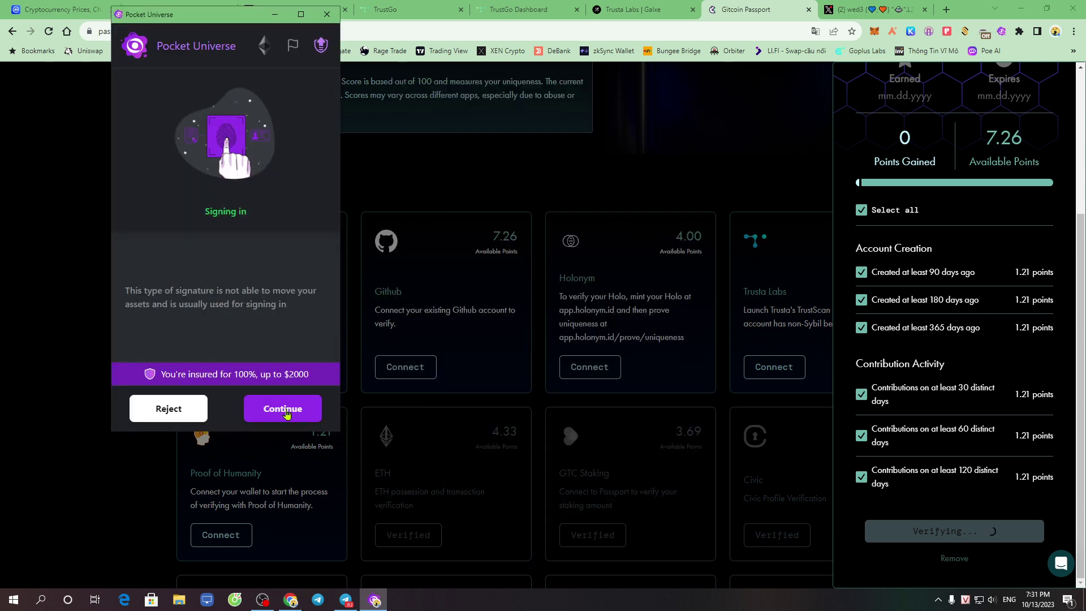
click(315, 412)
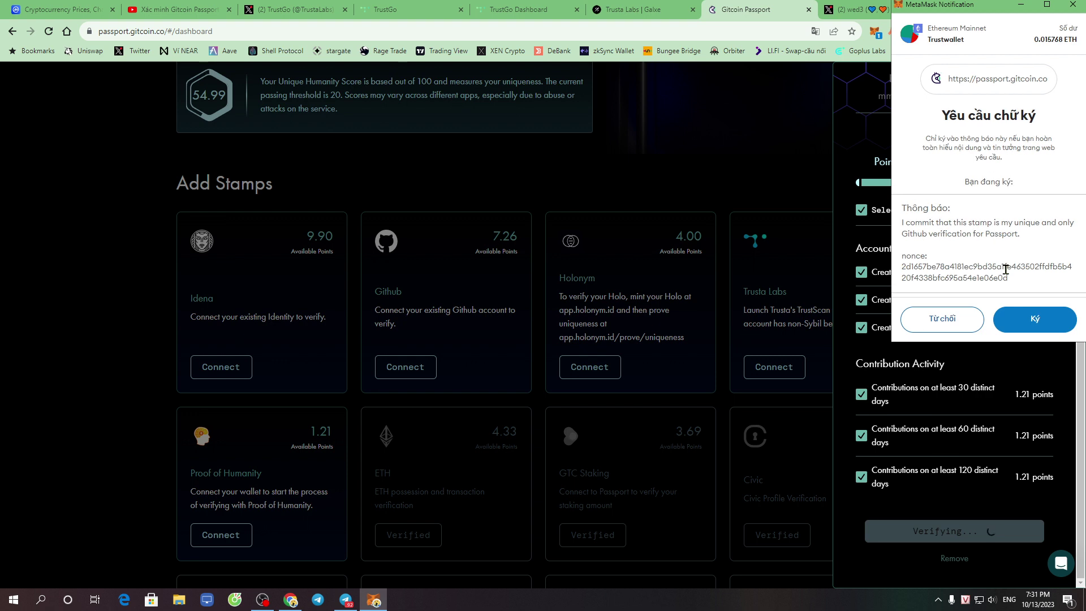
click(1044, 321)
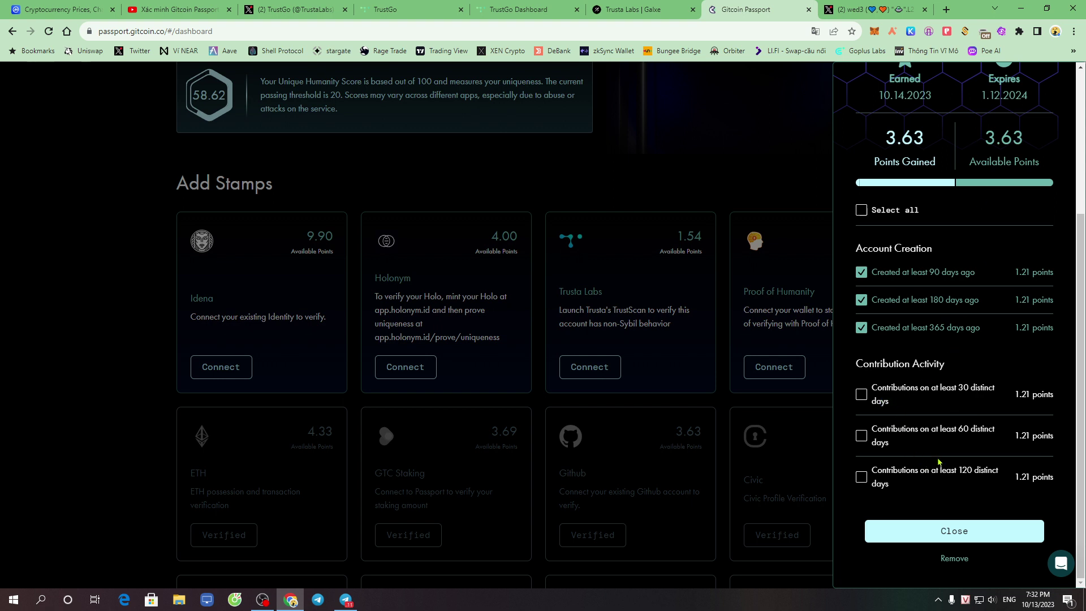
Step: Check the Github stamp's expiry date and credentials, close its details, and look over the collected stamps on the dashboard
scroll(936, 466, up, 4)
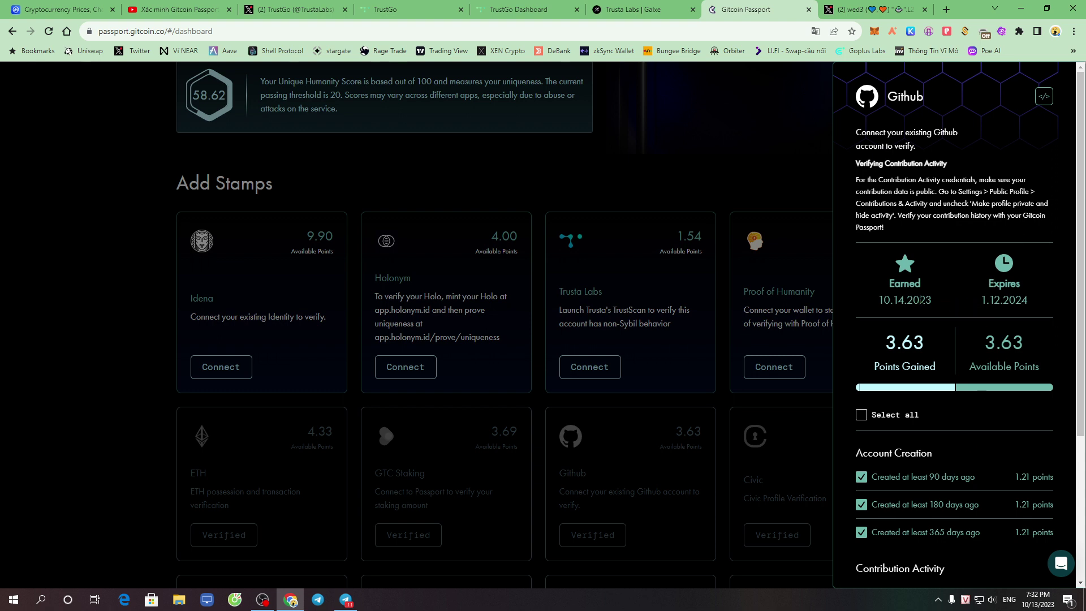
mouse_move(1020, 296)
mouse_down()
mouse_move(981, 300)
mouse_move(1029, 304)
mouse_up()
click(1030, 307)
click(967, 325)
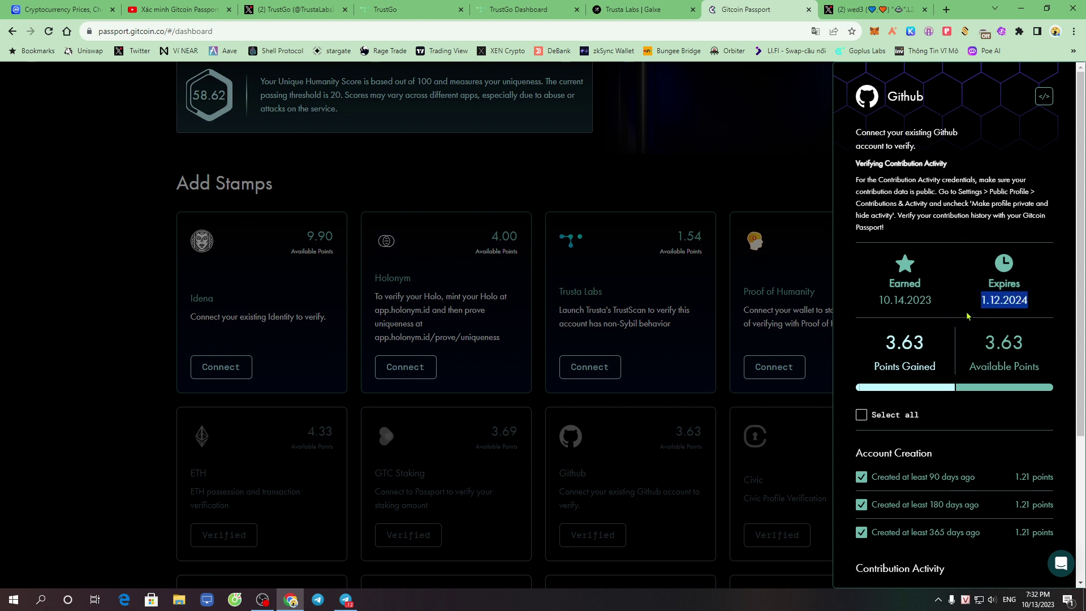
click(937, 349)
scroll(937, 350, down, 4)
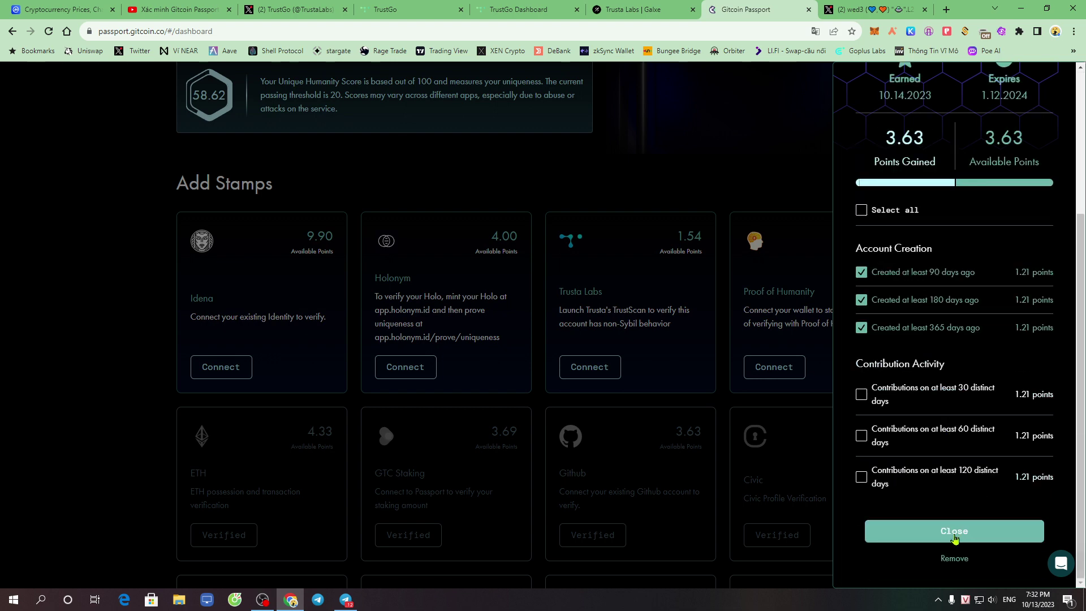
click(954, 530)
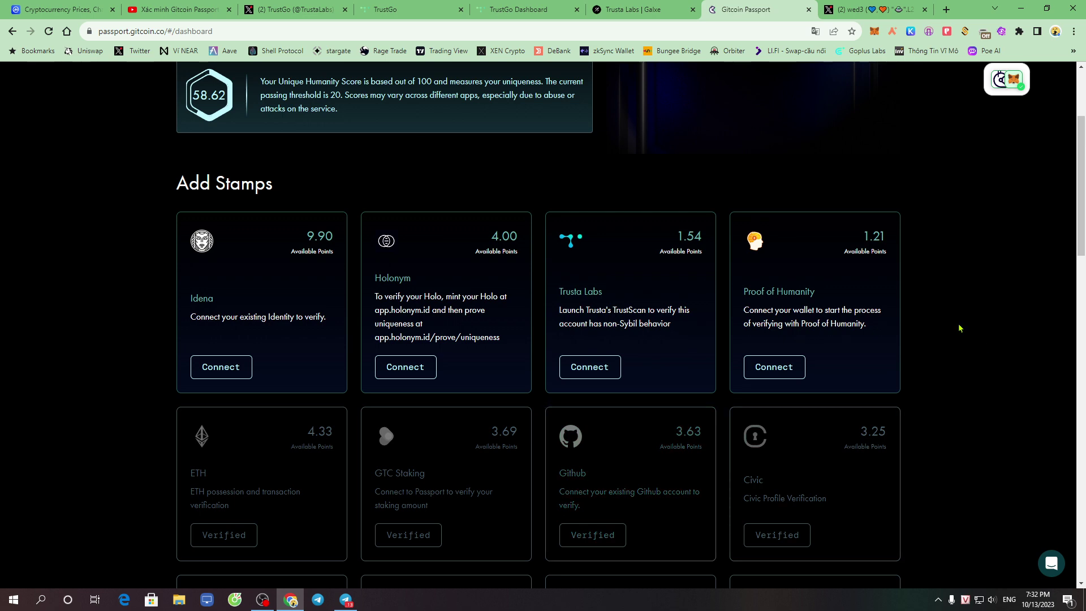
scroll(960, 439, down, 10)
scroll(948, 447, down, 6)
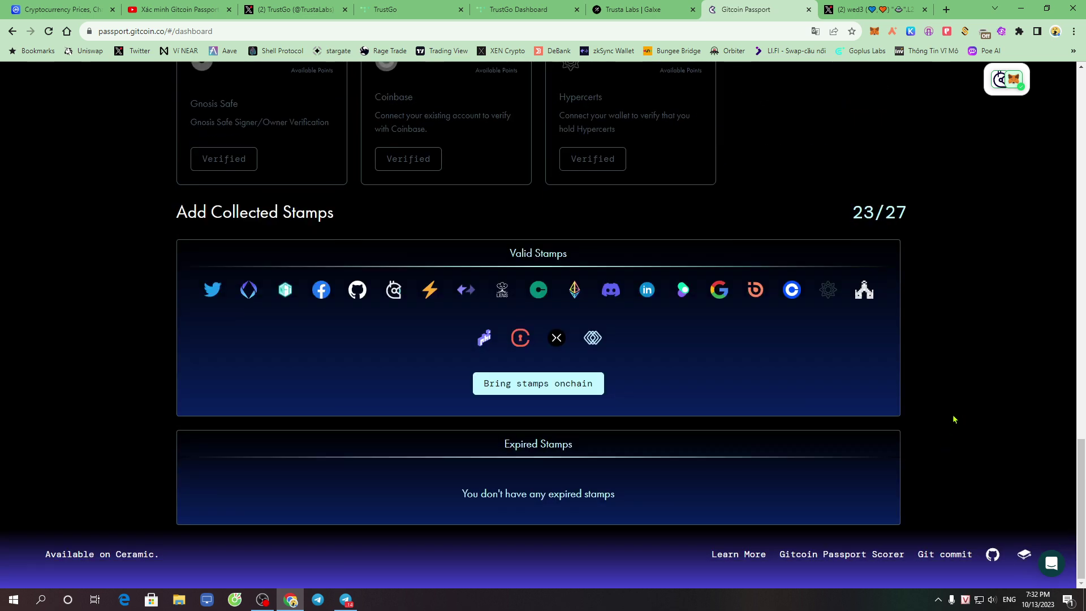
scroll(953, 422, up, 15)
scroll(948, 424, down, 3)
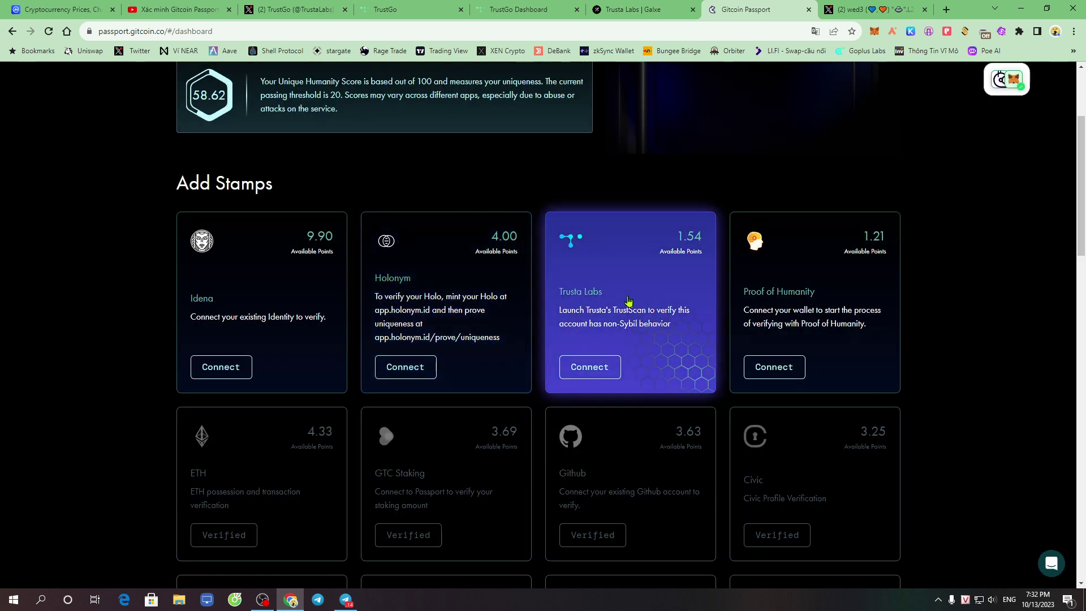
Step: Reopen the Trusta Labs stamp, retry verifying TrustScan Non-Sybil Account with a MetaMask signature, and close the stamp details
click(629, 300)
click(871, 400)
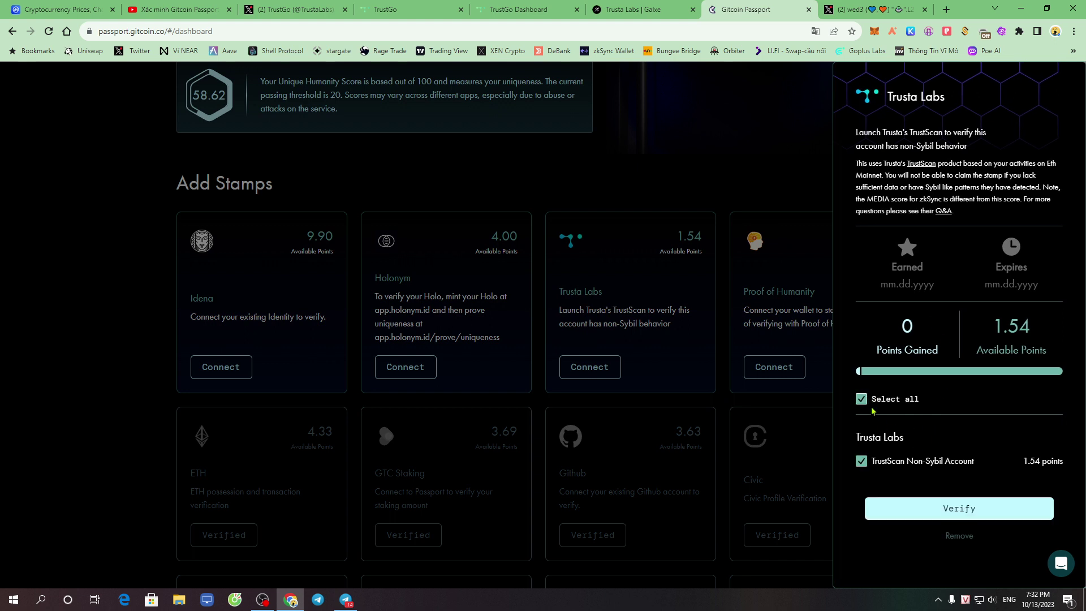
click(959, 507)
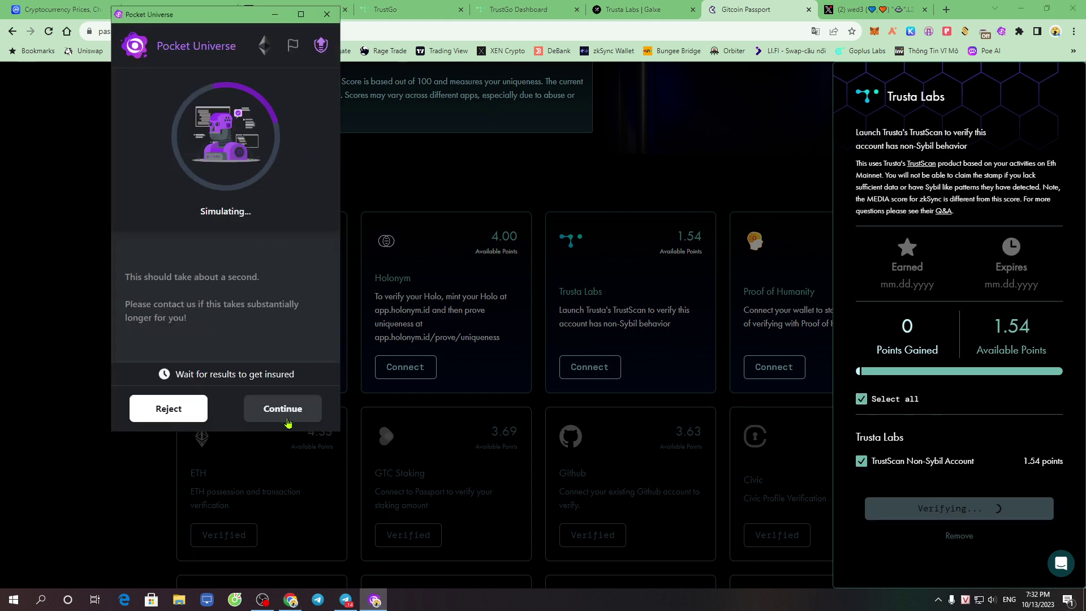
click(287, 407)
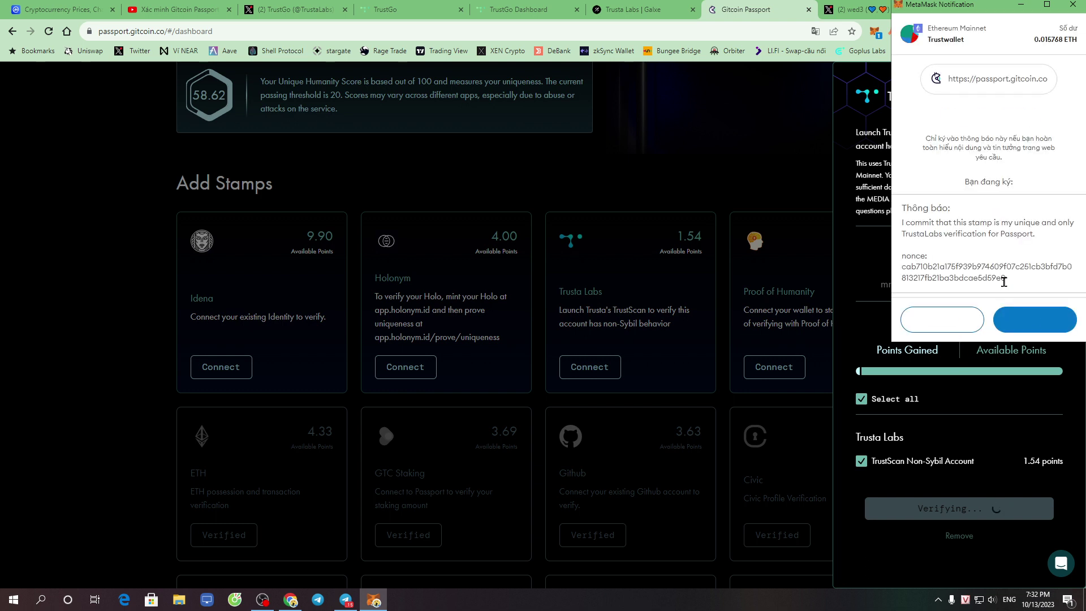
click(1035, 321)
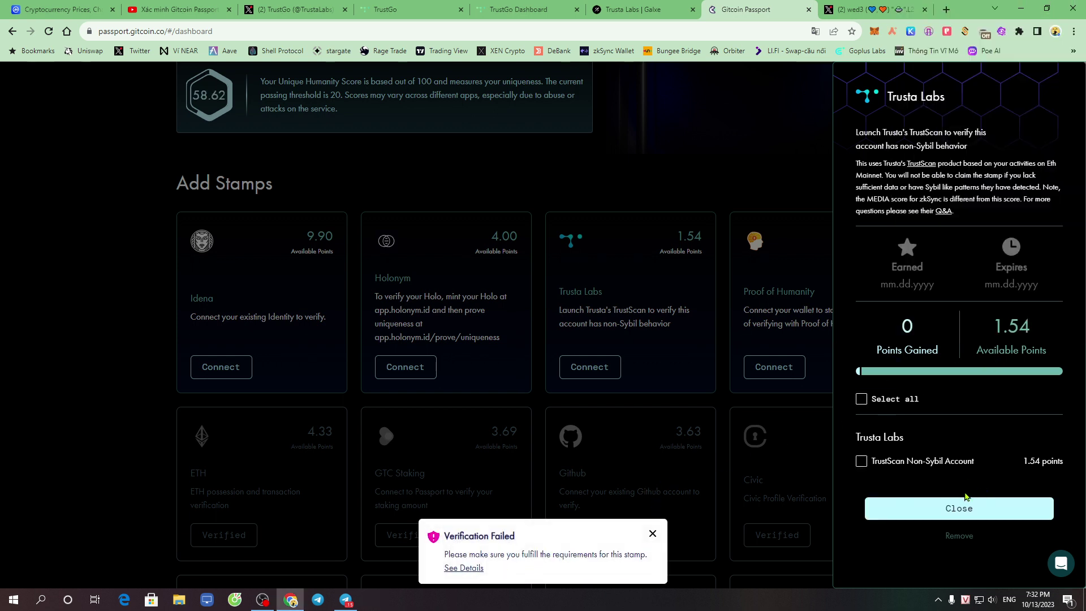
click(861, 461)
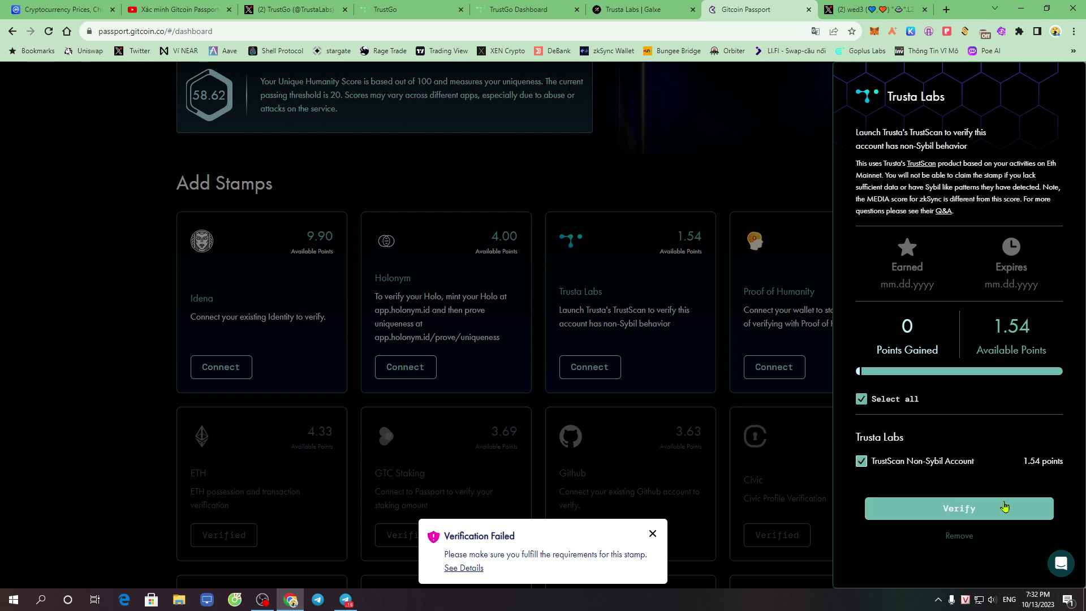
click(728, 174)
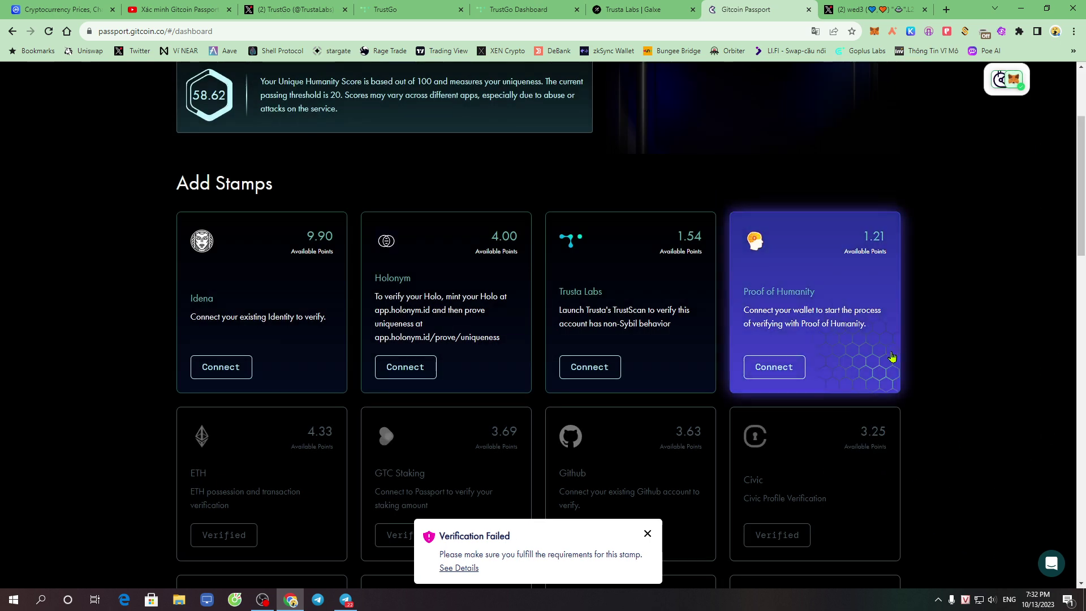
Step: Switch to the TrustGo dashboard and disconnect the currently connected wallet
scroll(934, 461, up, 3)
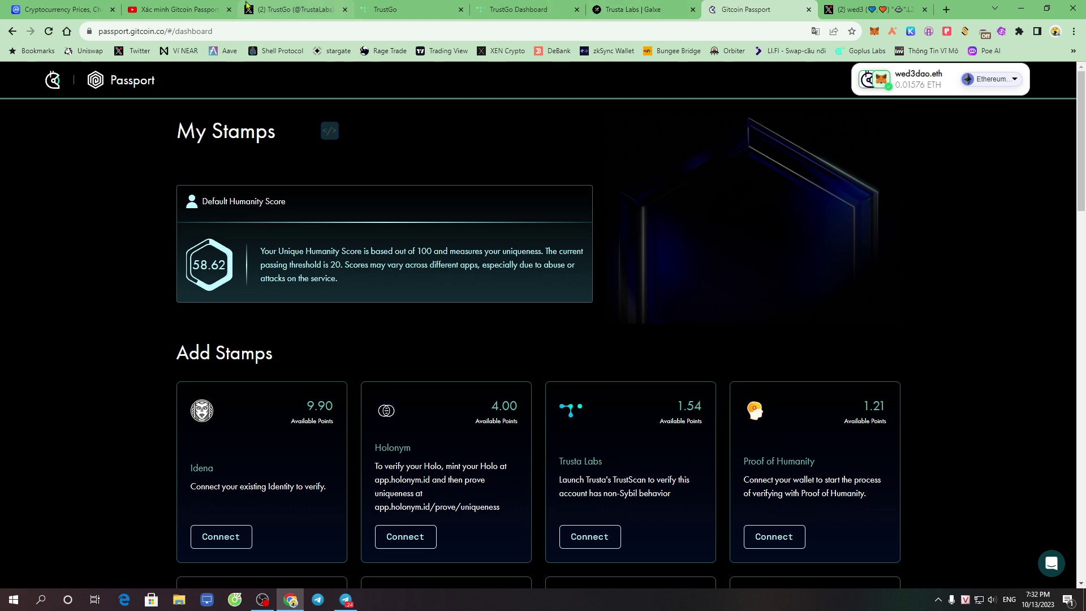
click(373, 5)
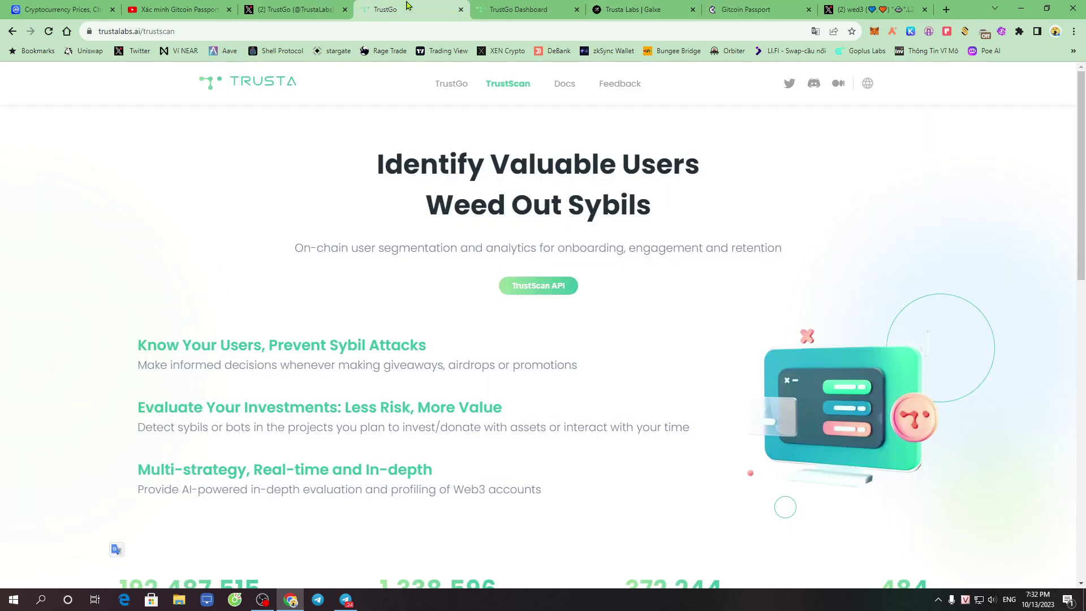
click(509, 8)
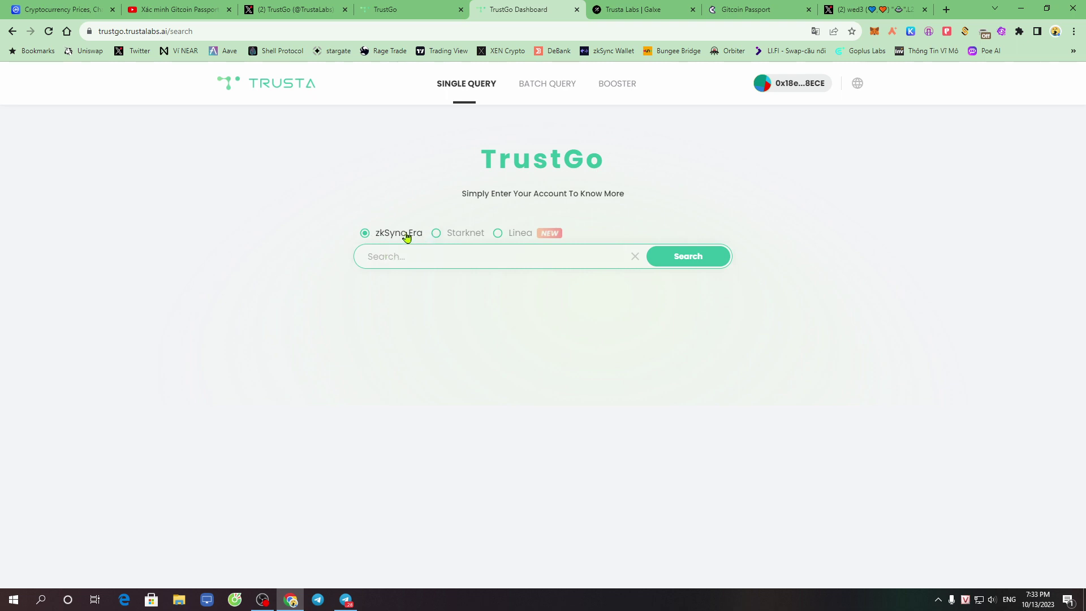
drag(481, 237, 391, 244)
click(656, 222)
click(794, 84)
click(754, 176)
Step: Reconnect the Trustwallet account to TrustGo through MetaMask, continuing past Pocket Universe and signing the sign-in message
click(795, 84)
click(490, 333)
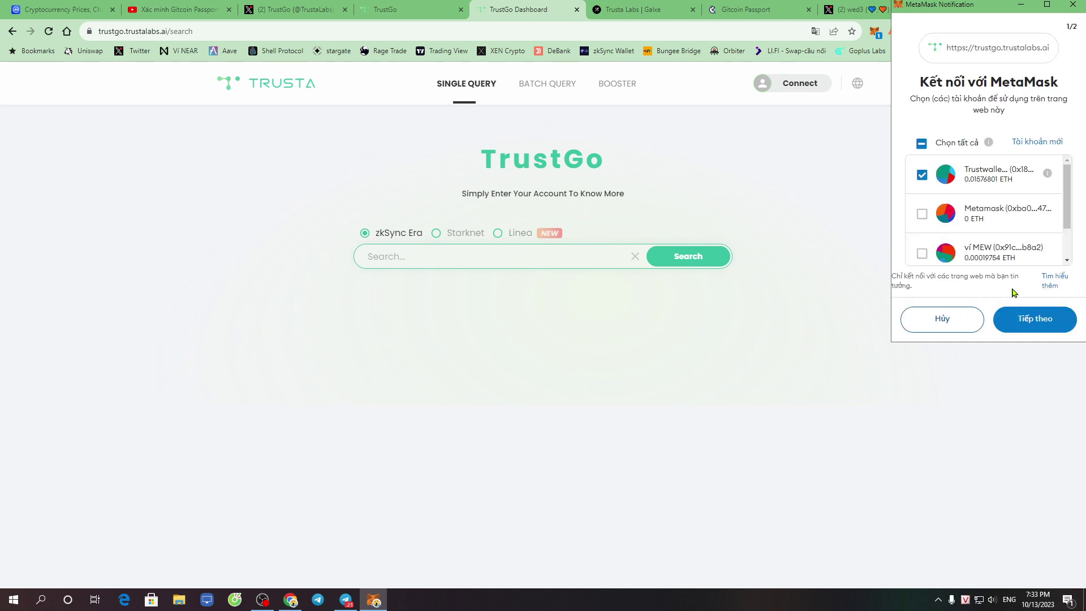
click(1022, 320)
click(1046, 321)
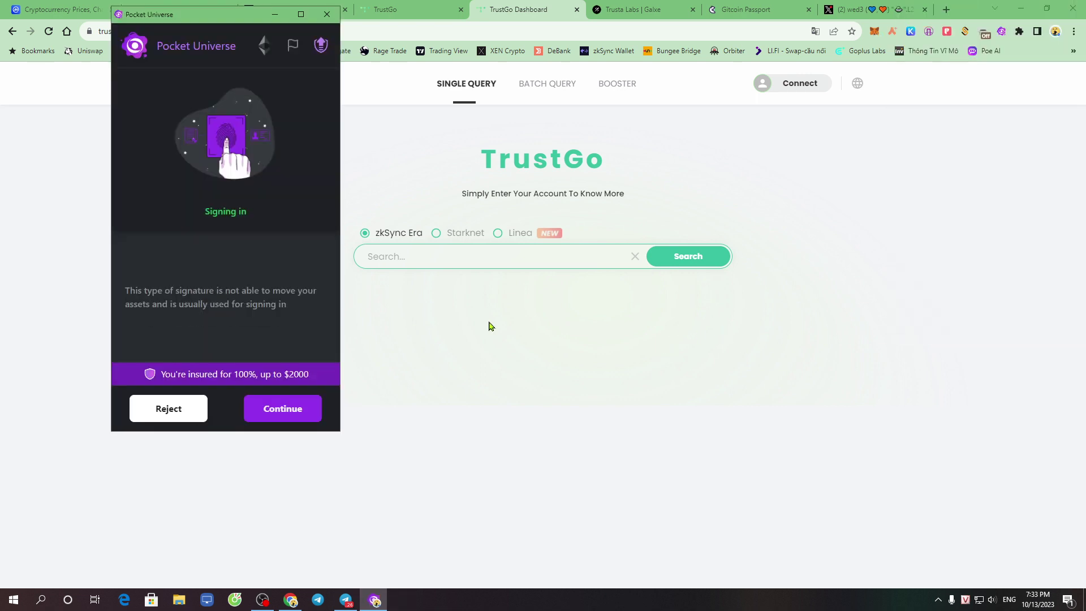
click(284, 412)
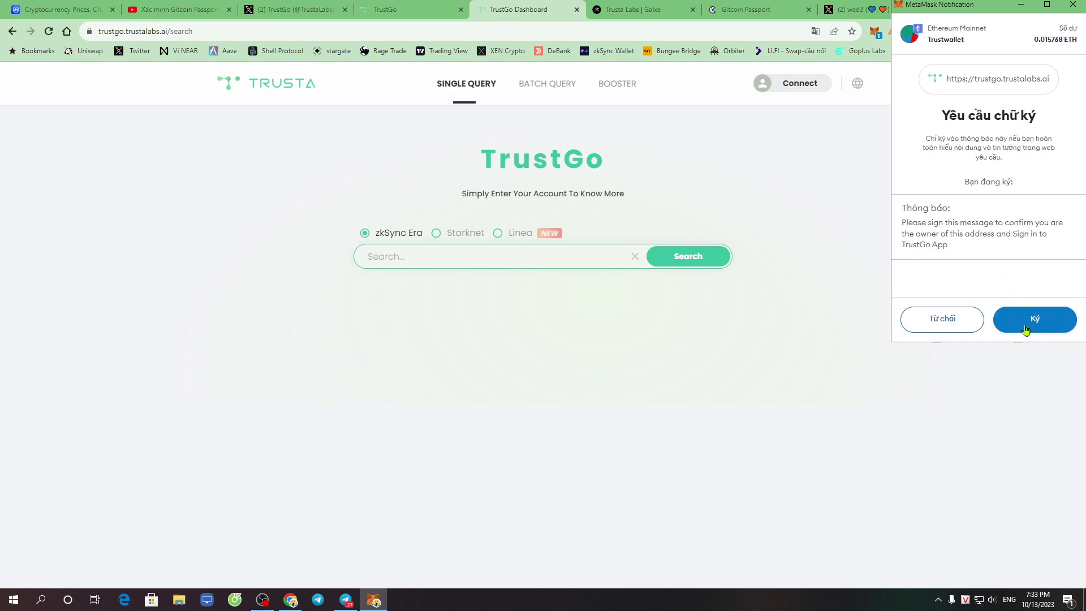
click(1035, 320)
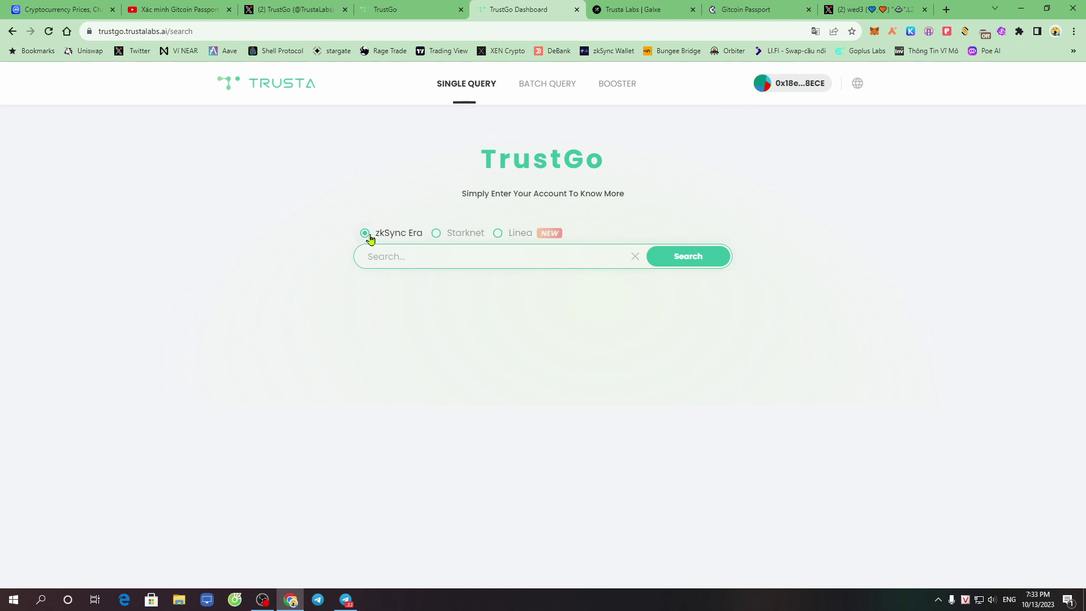
Step: Copy the connected account's wallet address from MetaMask and run a TrustGo single query for it on zkSync Era
click(875, 32)
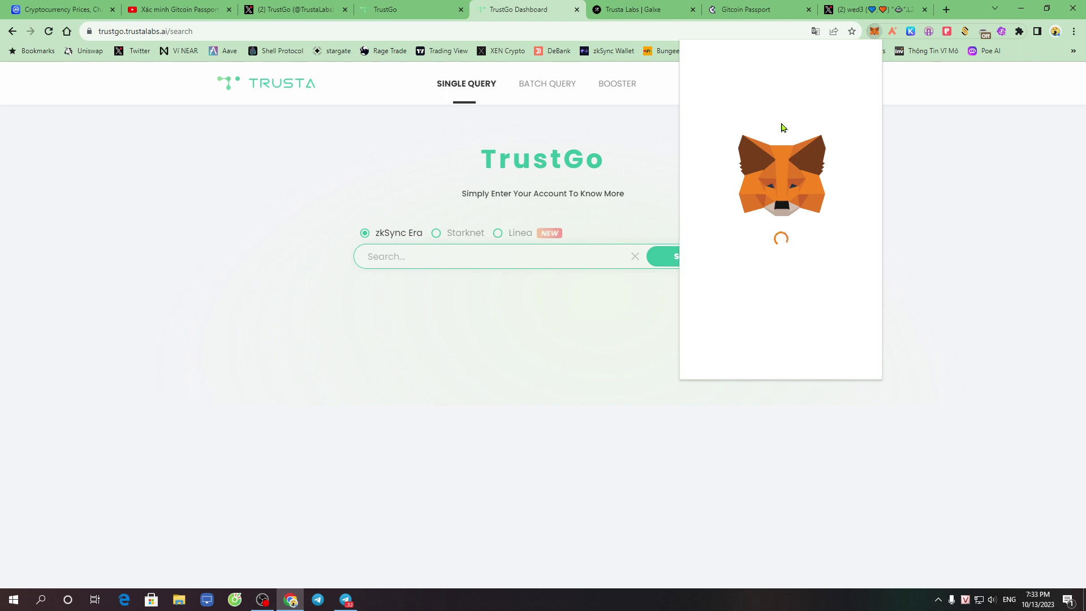
click(784, 97)
click(437, 255)
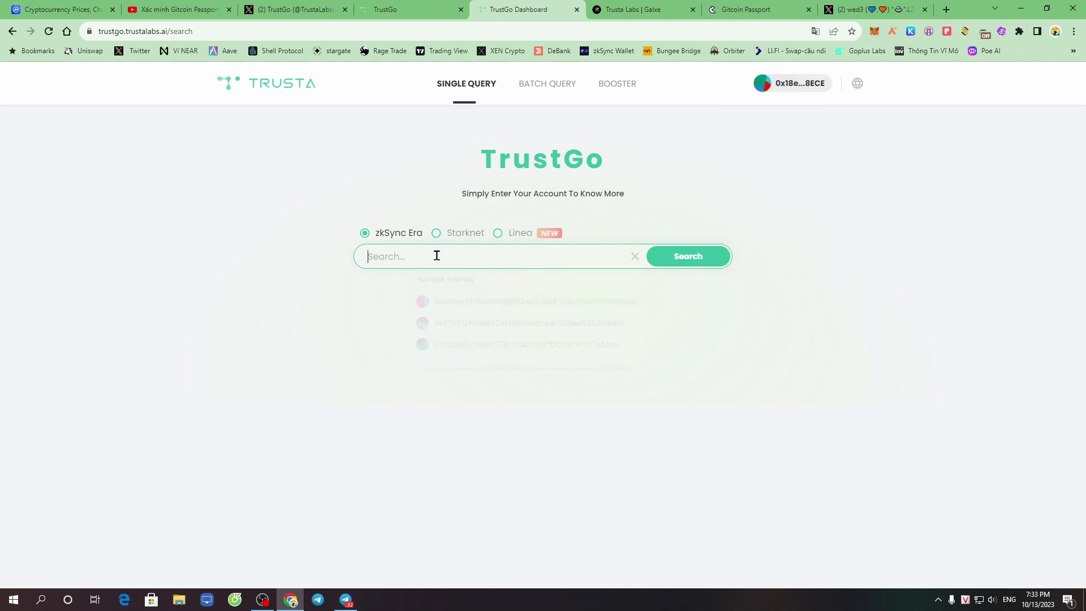
right_click(437, 256)
click(478, 317)
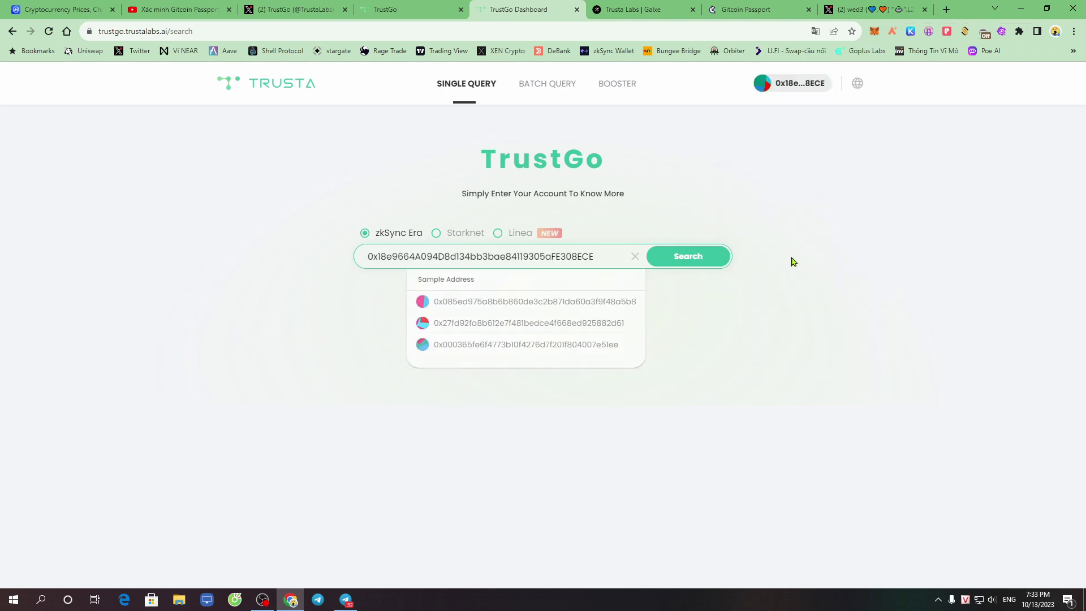
click(690, 265)
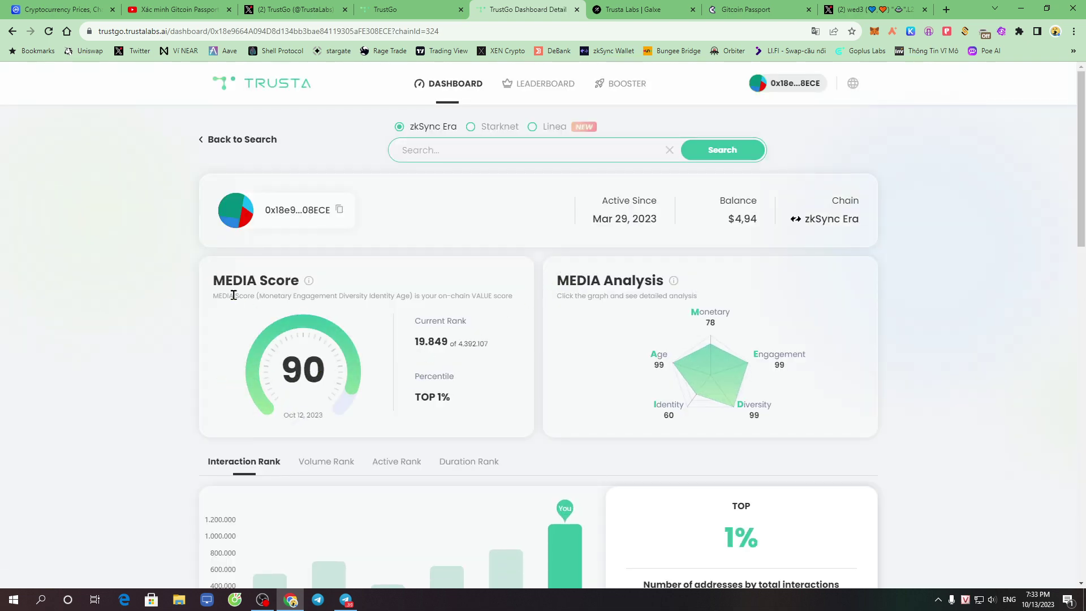
Step: Examine the account's MEDIA Score, current rank and percentile on zkSync Era
drag(215, 283, 309, 283)
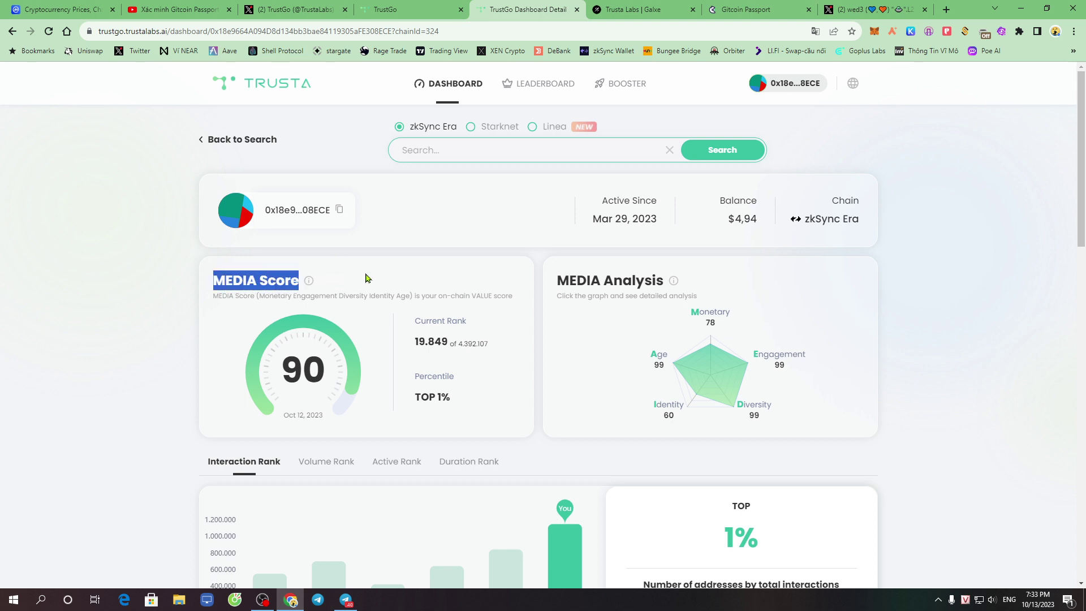
click(368, 291)
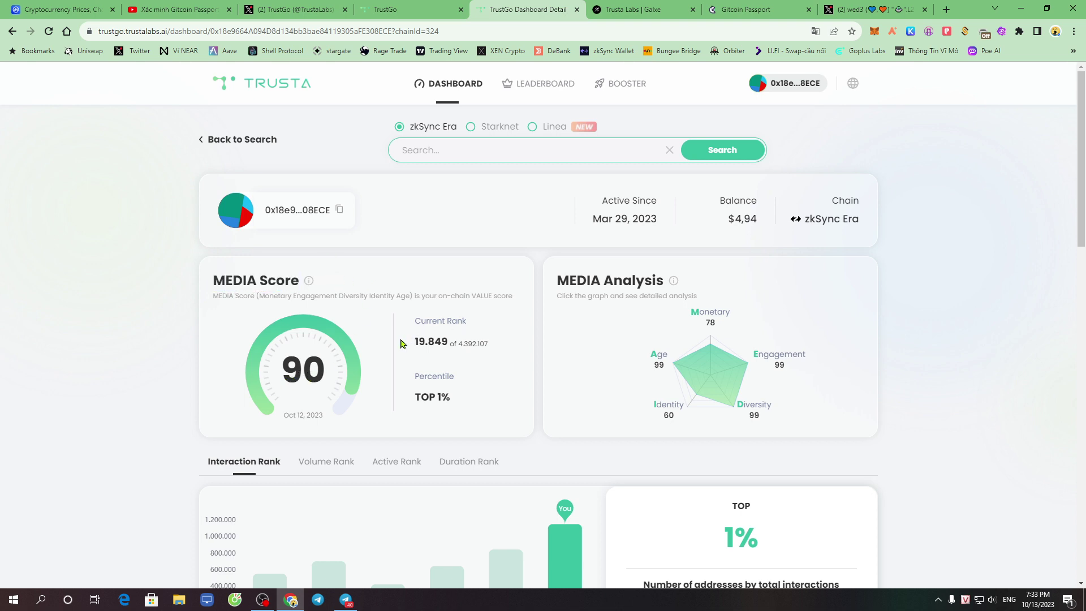
drag(412, 373, 469, 405)
drag(416, 320, 495, 405)
click(499, 390)
Step: Examine the account's total volume and gas cost in the Protocols summary
scroll(915, 324, down, 6)
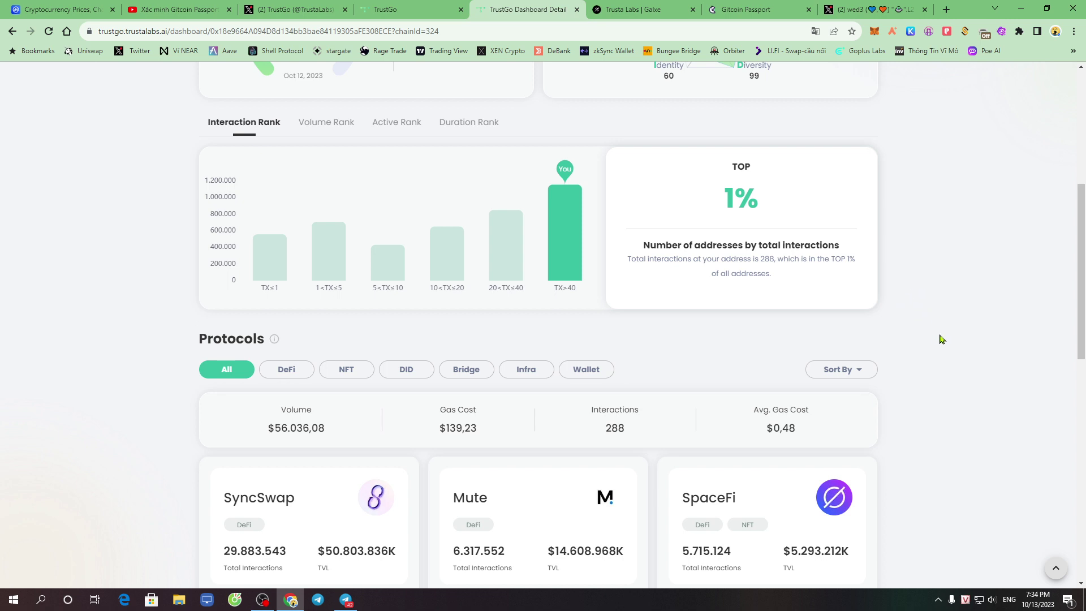
scroll(942, 339, down, 3)
drag(199, 174, 303, 243)
click(320, 252)
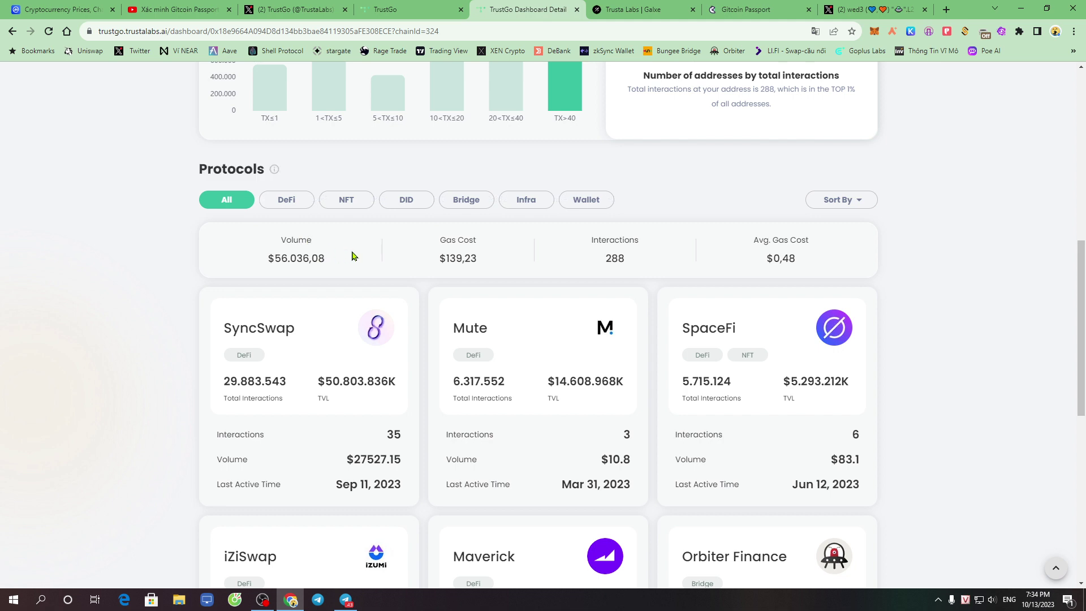
drag(278, 247, 314, 245)
drag(439, 242, 477, 243)
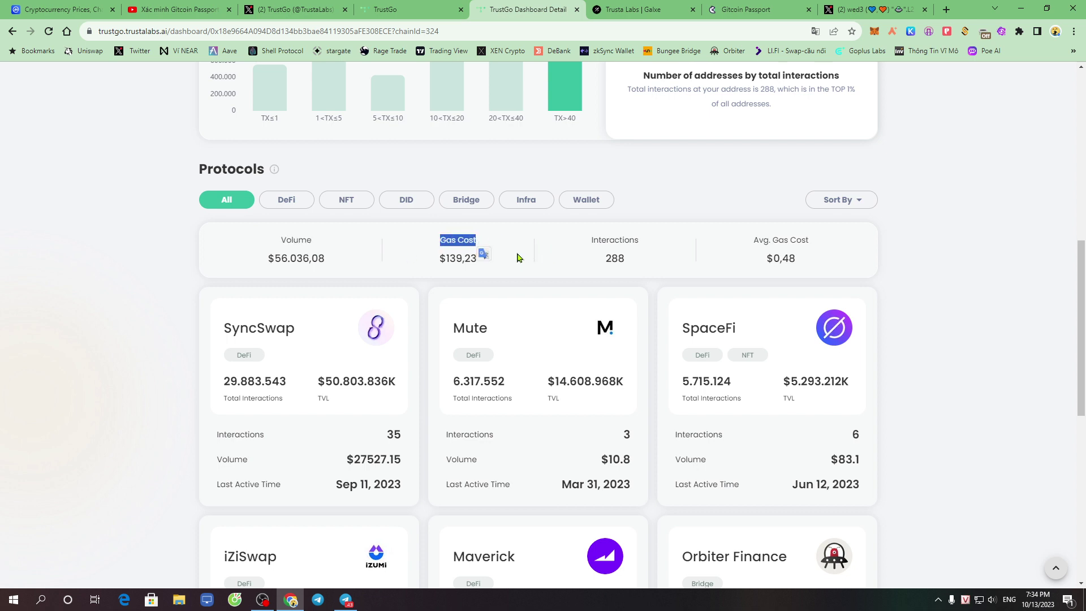
click(522, 256)
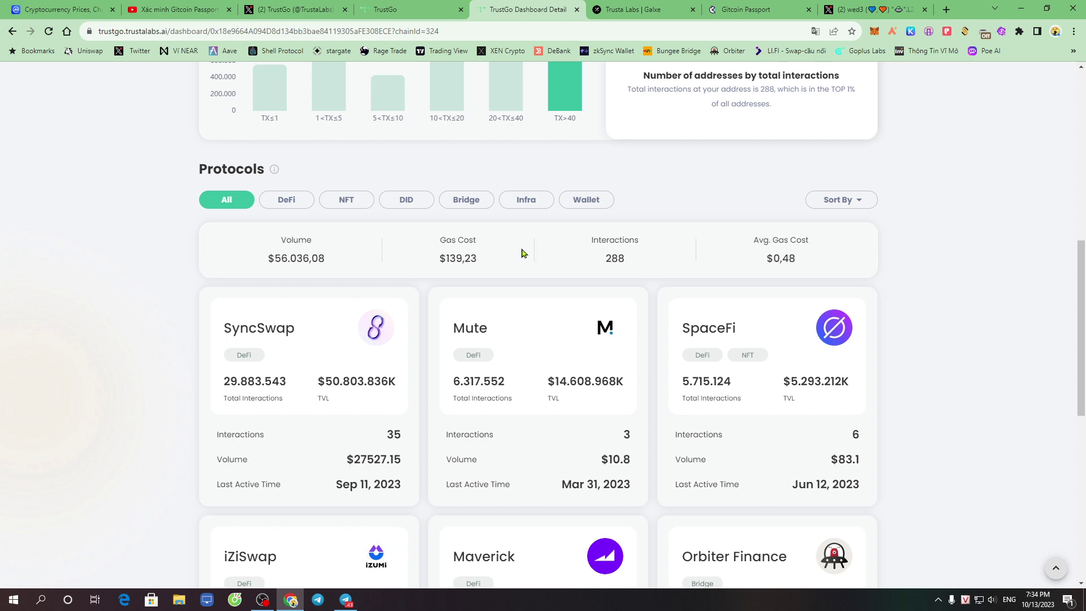
drag(439, 255, 489, 258)
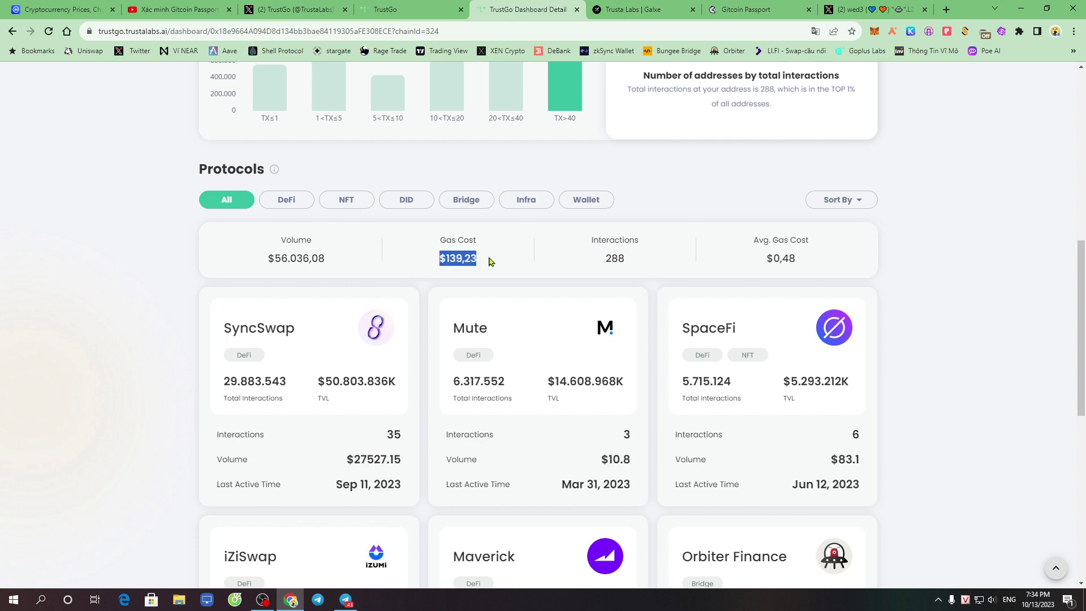
click(516, 261)
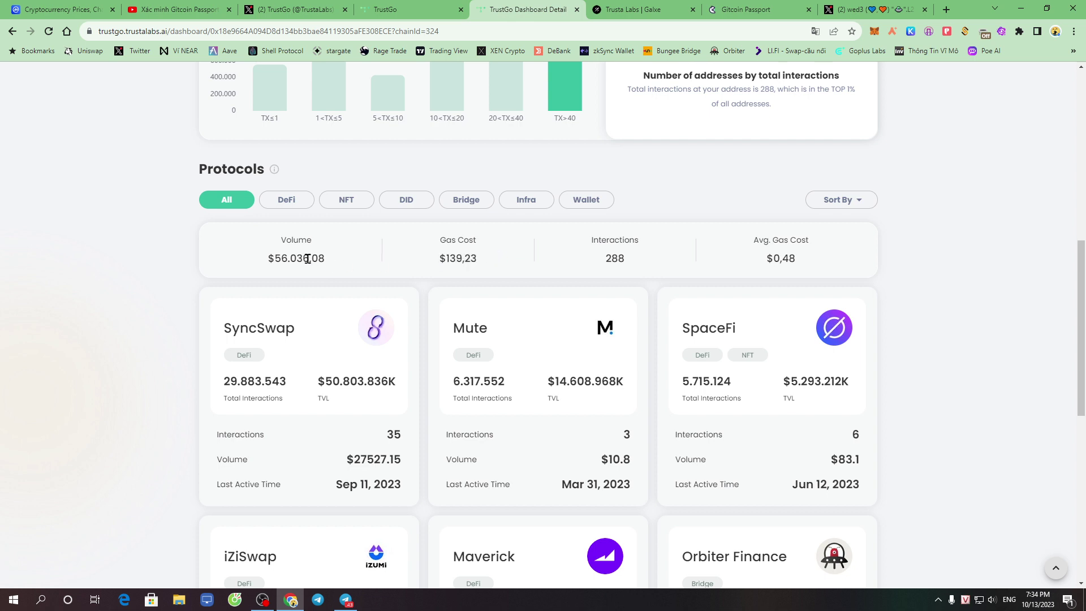
drag(281, 241, 330, 258)
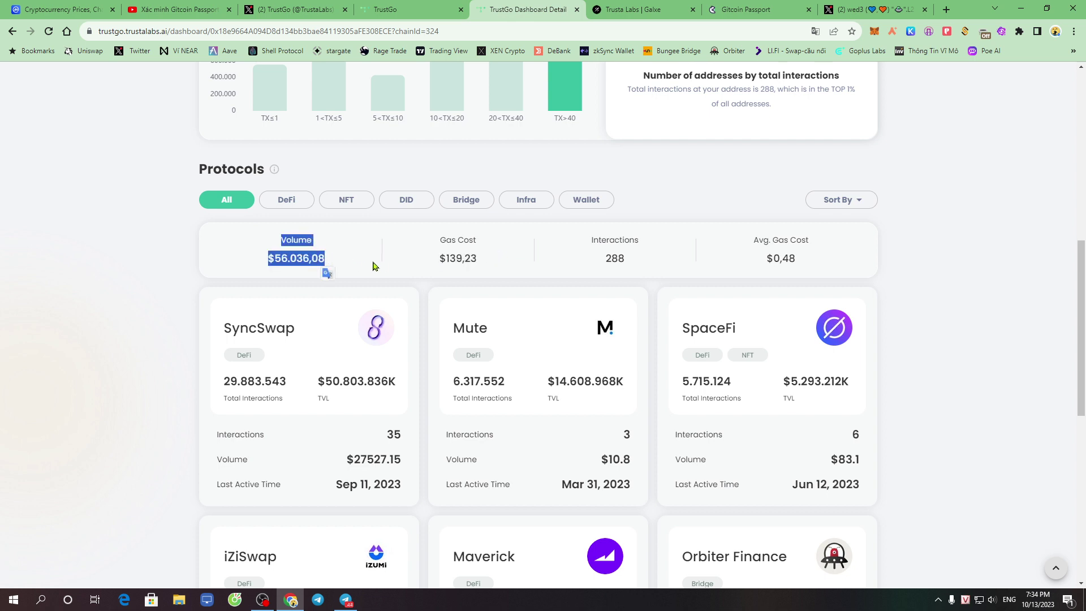
click(440, 263)
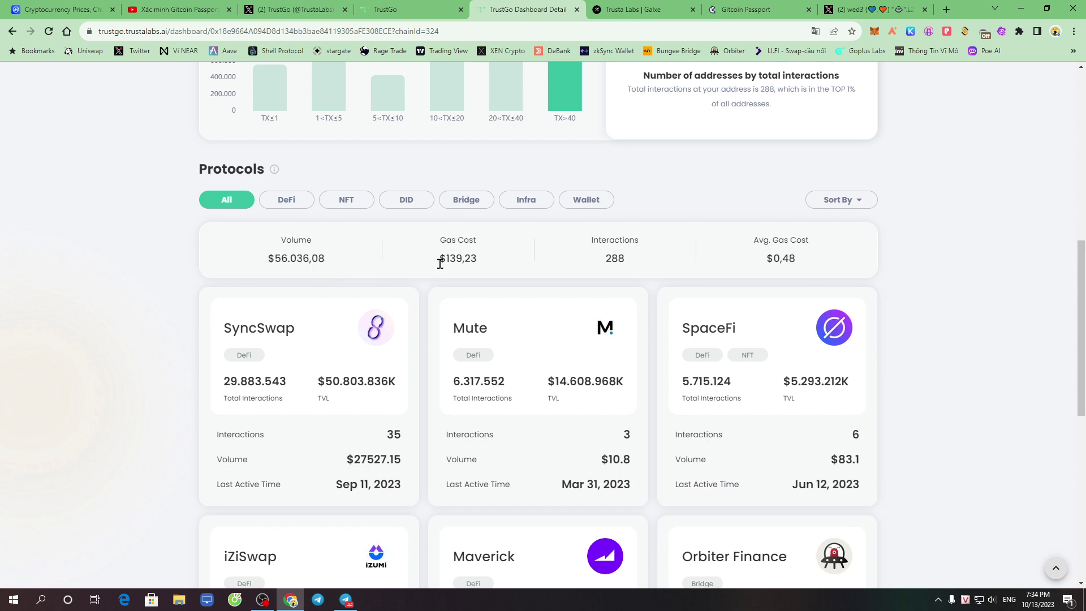
drag(436, 248, 477, 267)
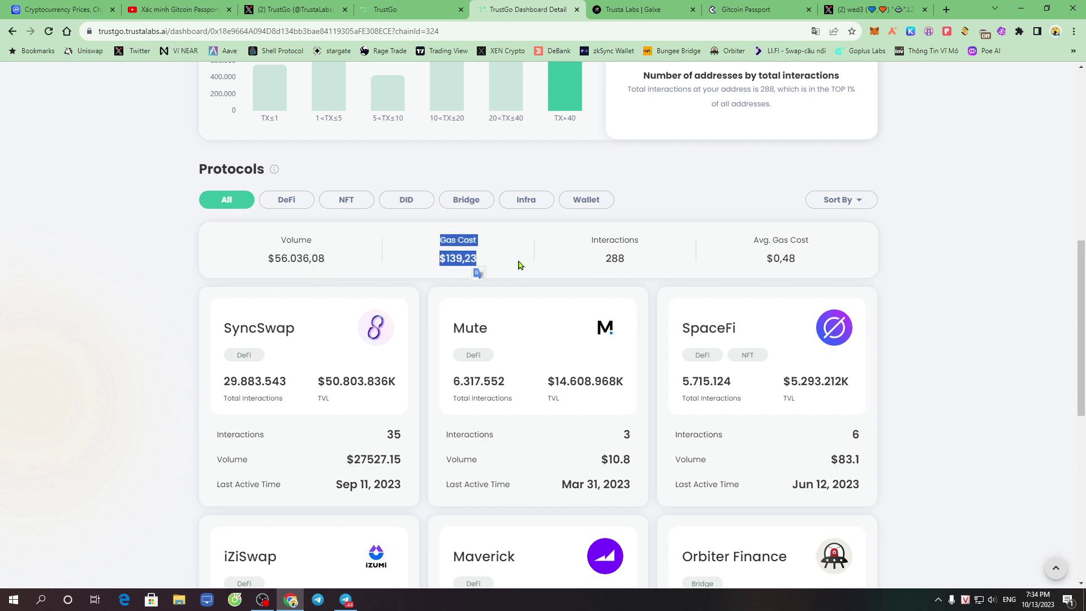
Step: Examine the account's interactions and average gas cost in the Protocols summary
drag(589, 237, 640, 266)
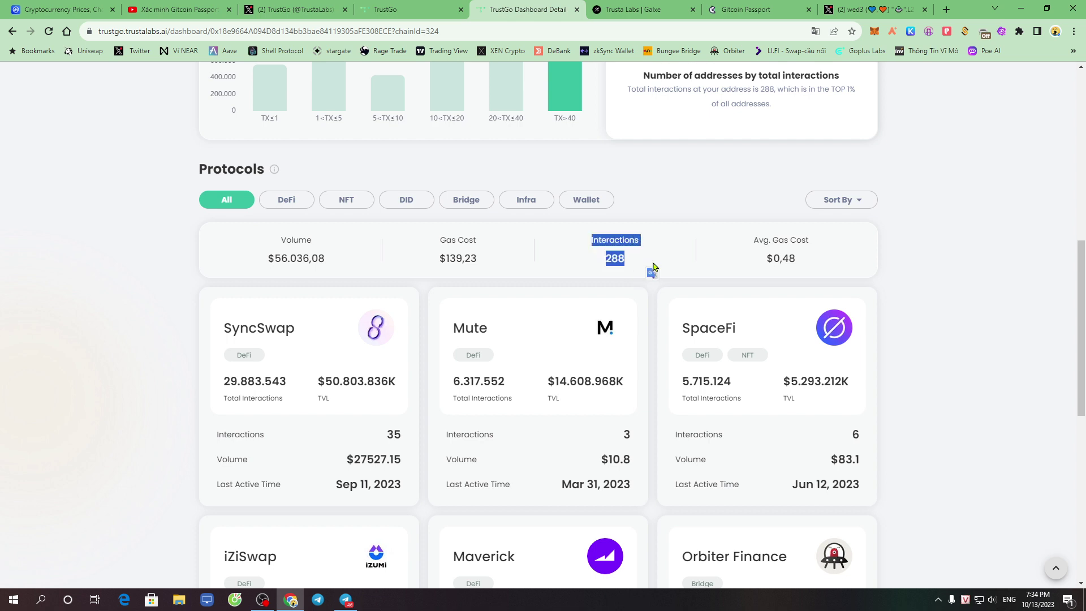
click(656, 262)
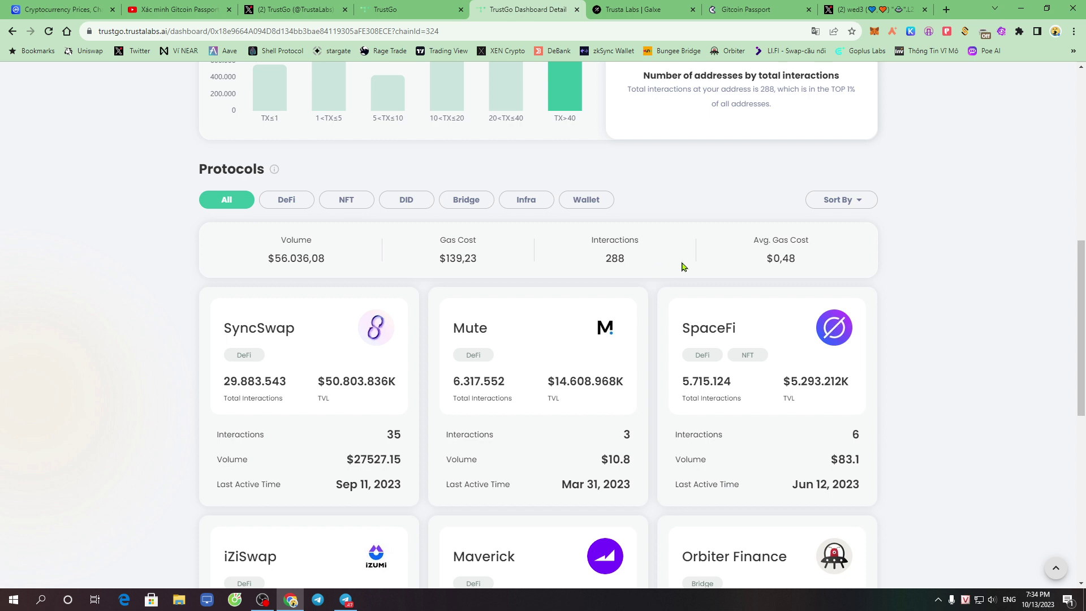
double_click(595, 243)
mouse_move(643, 260)
mouse_down()
mouse_move(642, 271)
mouse_move(625, 266)
mouse_up()
click(669, 255)
drag(754, 244, 813, 269)
click(831, 256)
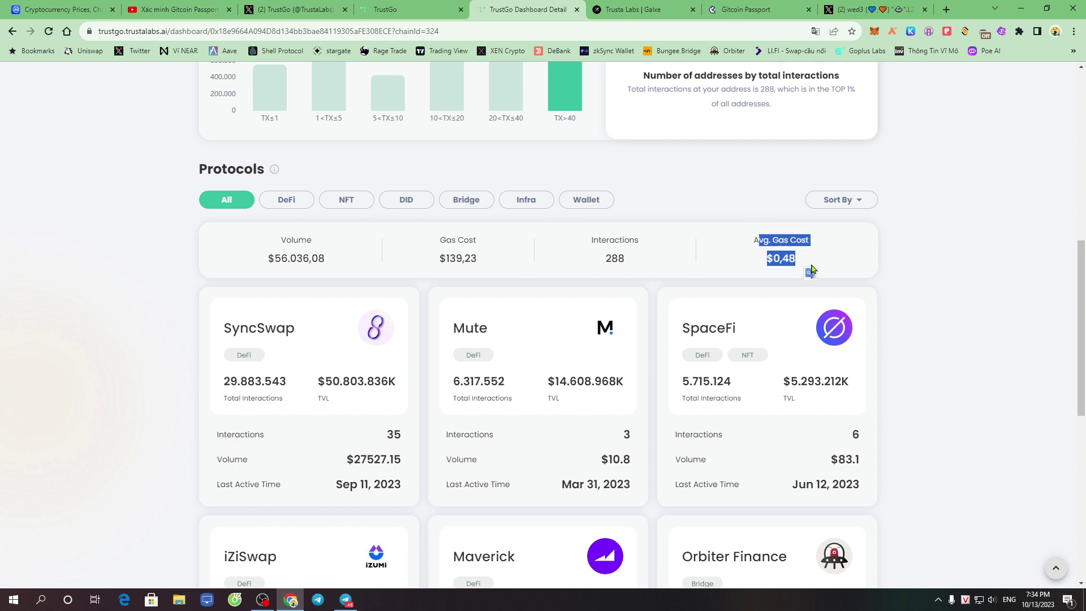
click(845, 265)
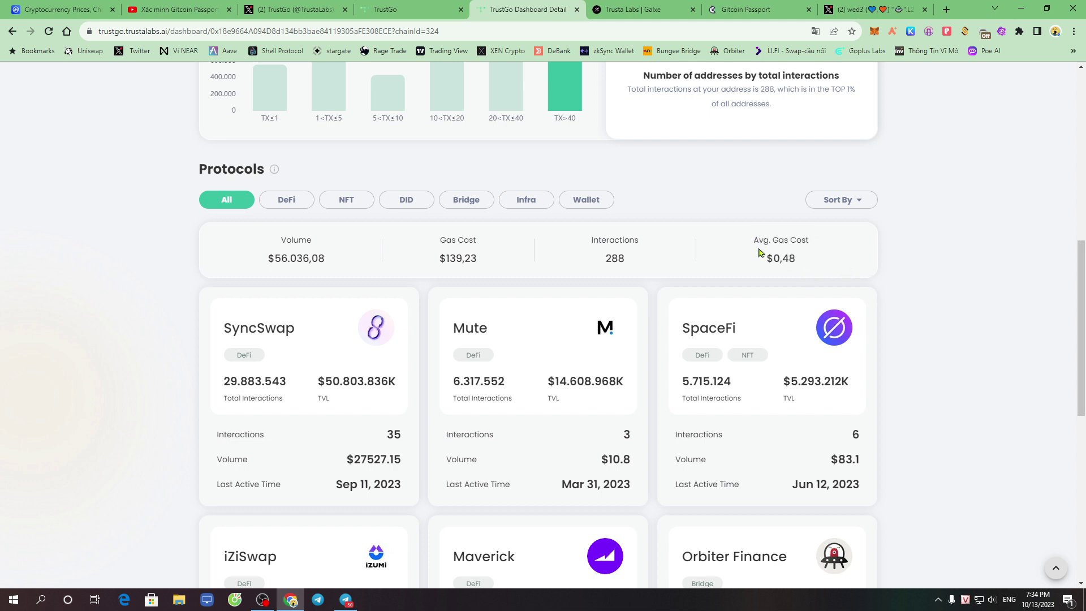
drag(758, 242, 806, 267)
click(923, 255)
Step: Check the SyncSwap protocol card for the account's volume and last active time
drag(1081, 272, 1018, 327)
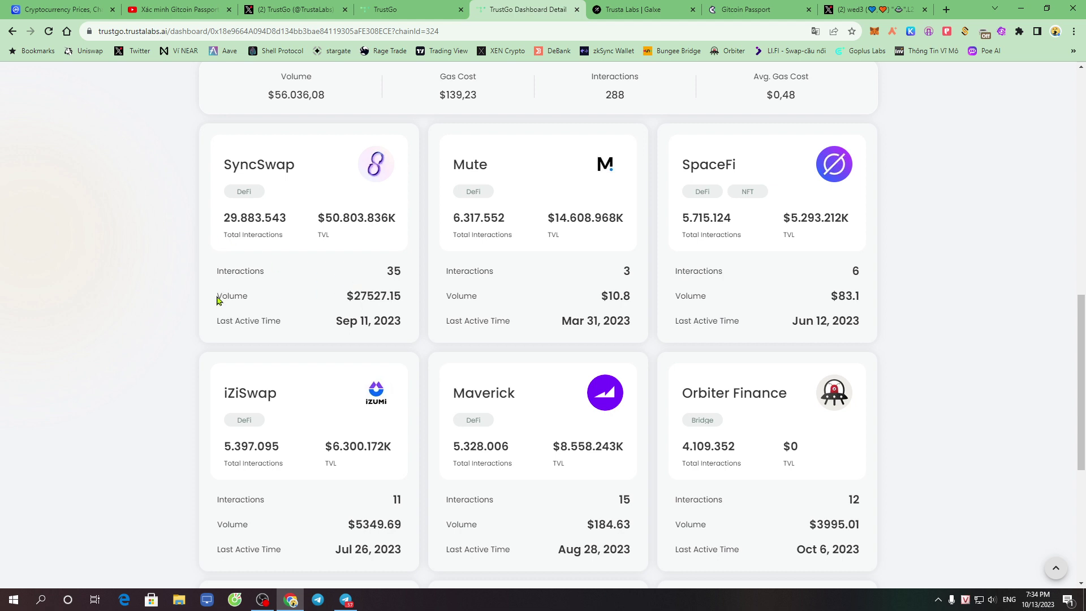
drag(217, 300, 300, 300)
click(297, 281)
drag(222, 164, 298, 170)
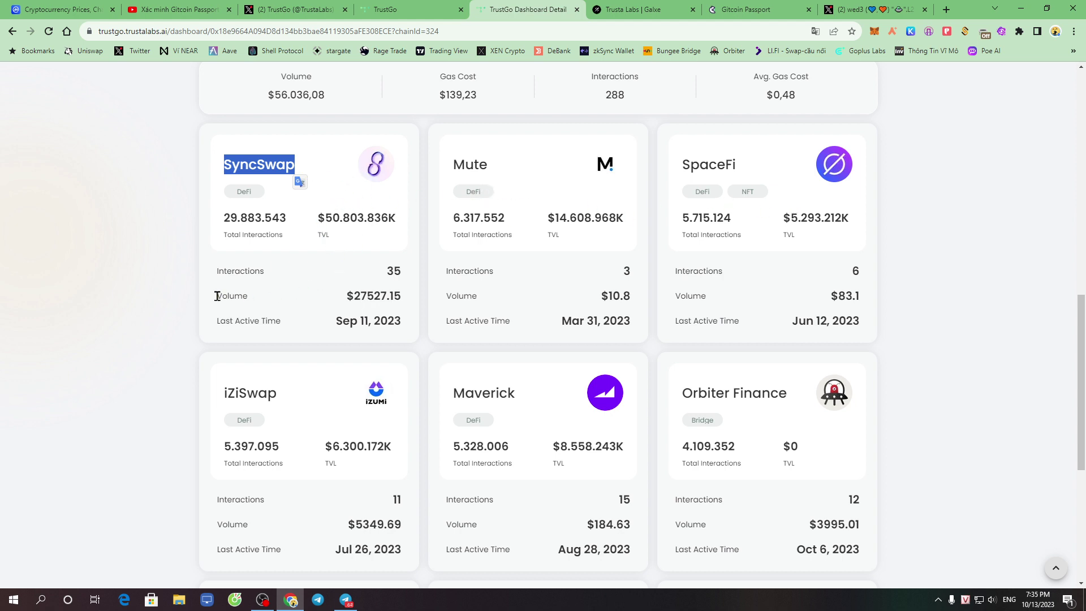
drag(216, 296, 405, 299)
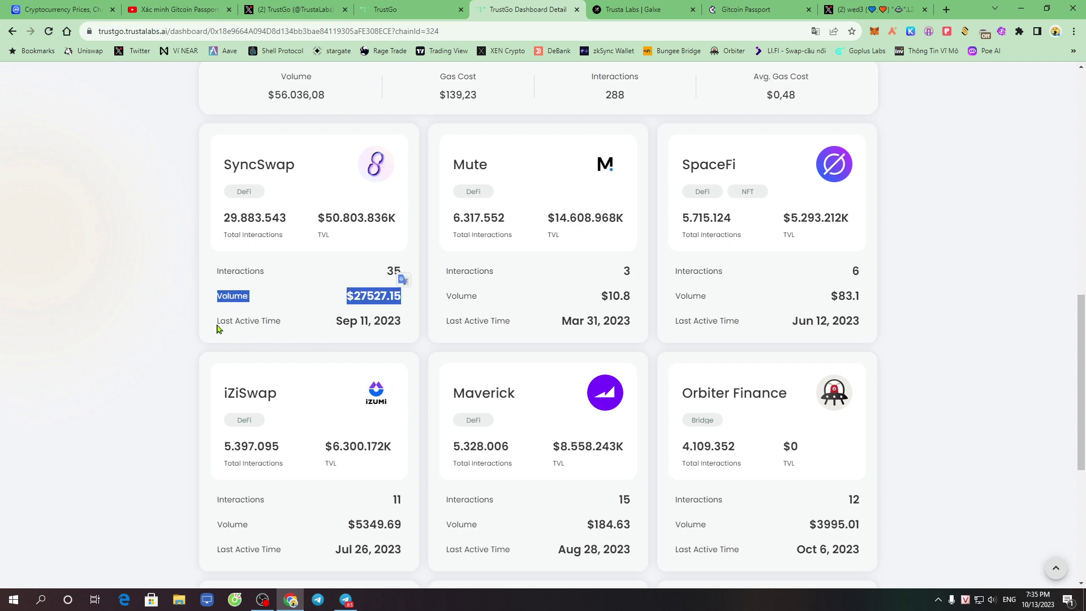
drag(218, 327, 407, 334)
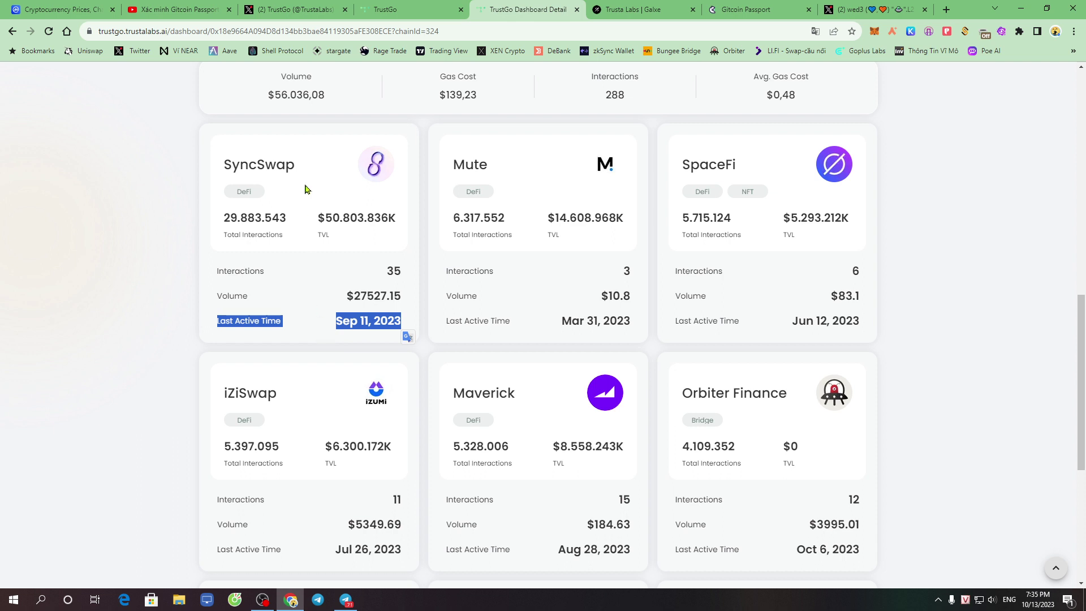
click(295, 305)
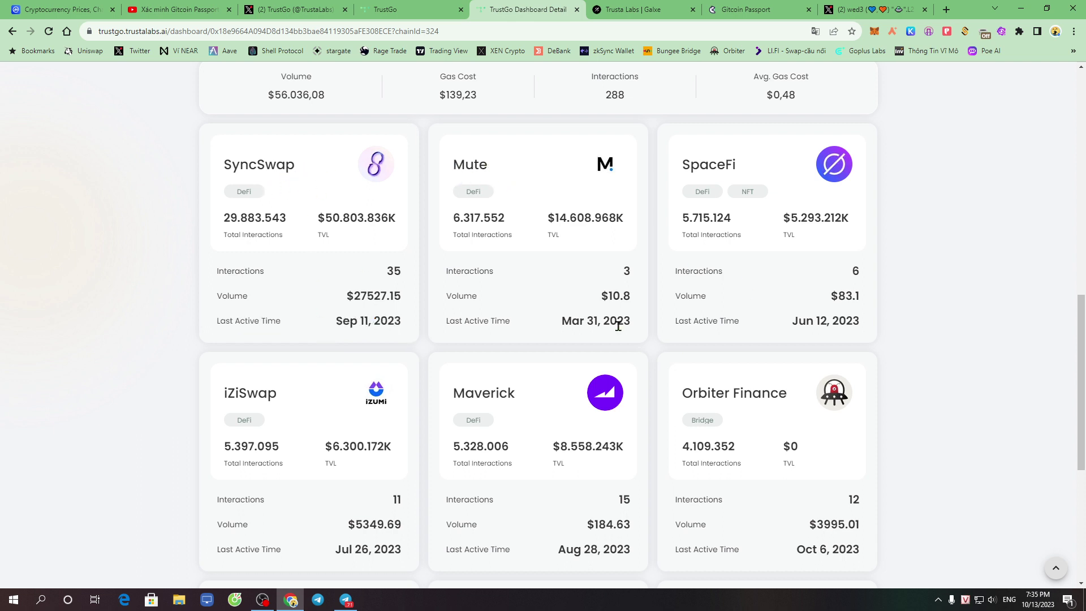
Step: Browse the remaining protocol cards and further result pages, then return to the rank chart and protocol categories
scroll(919, 432, down, 5)
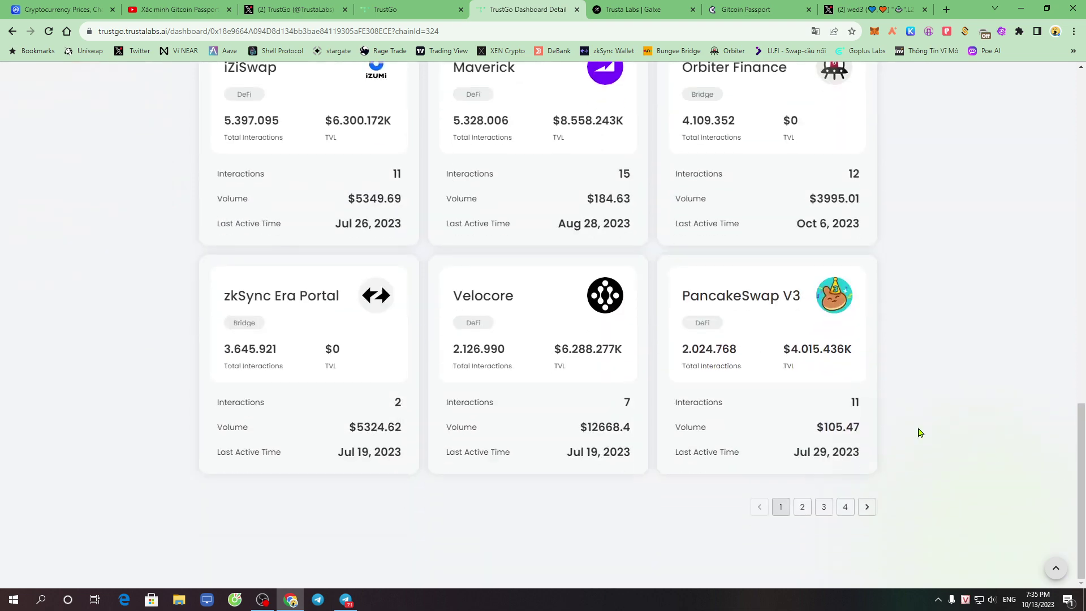
click(803, 507)
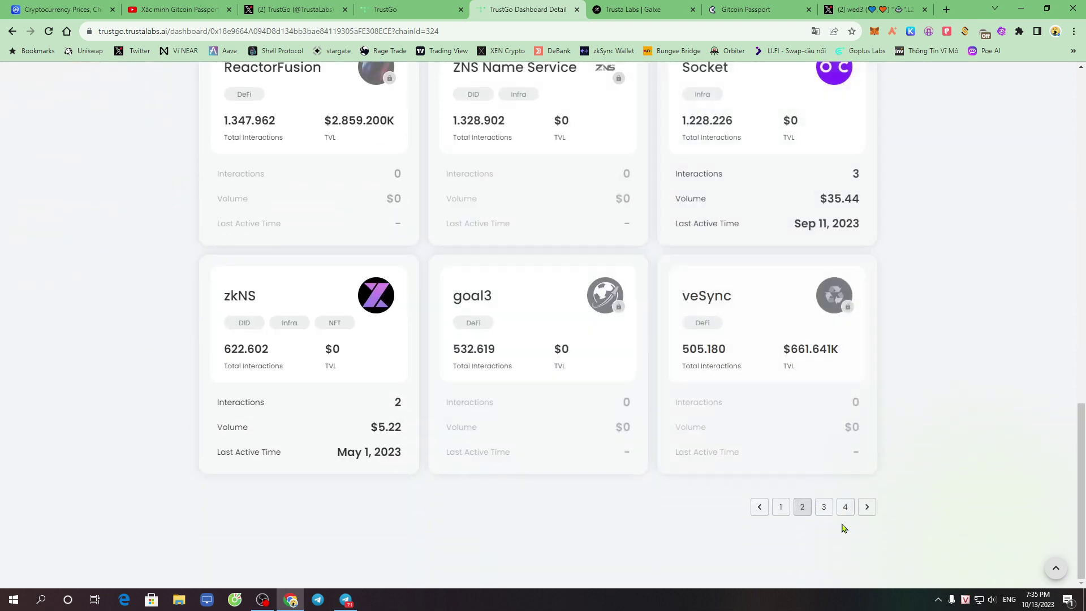
click(824, 508)
click(759, 507)
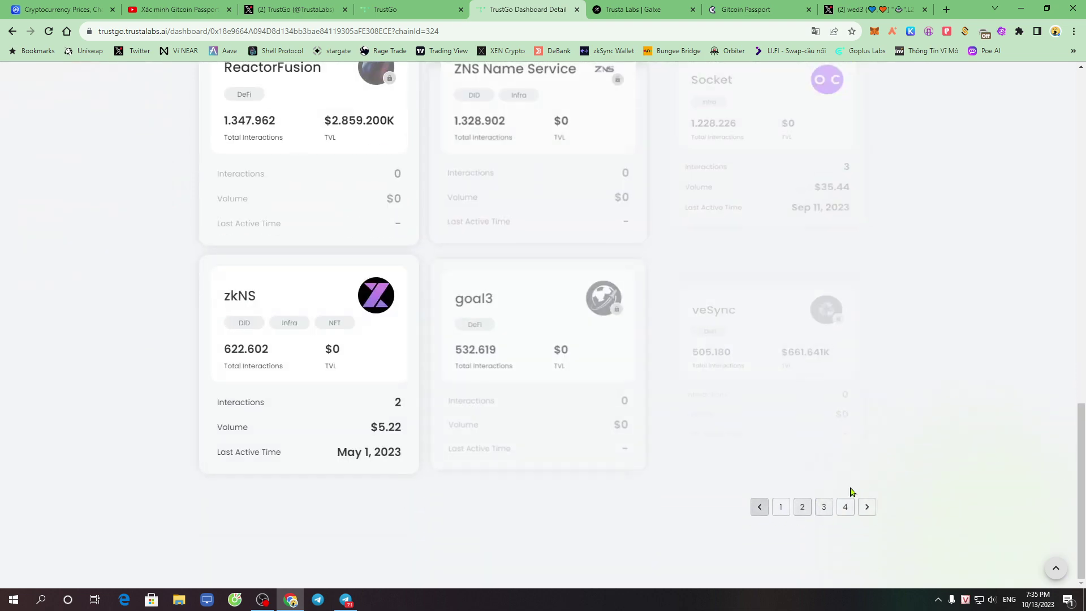
scroll(938, 416, up, 9)
scroll(939, 416, up, 5)
scroll(940, 417, down, 3)
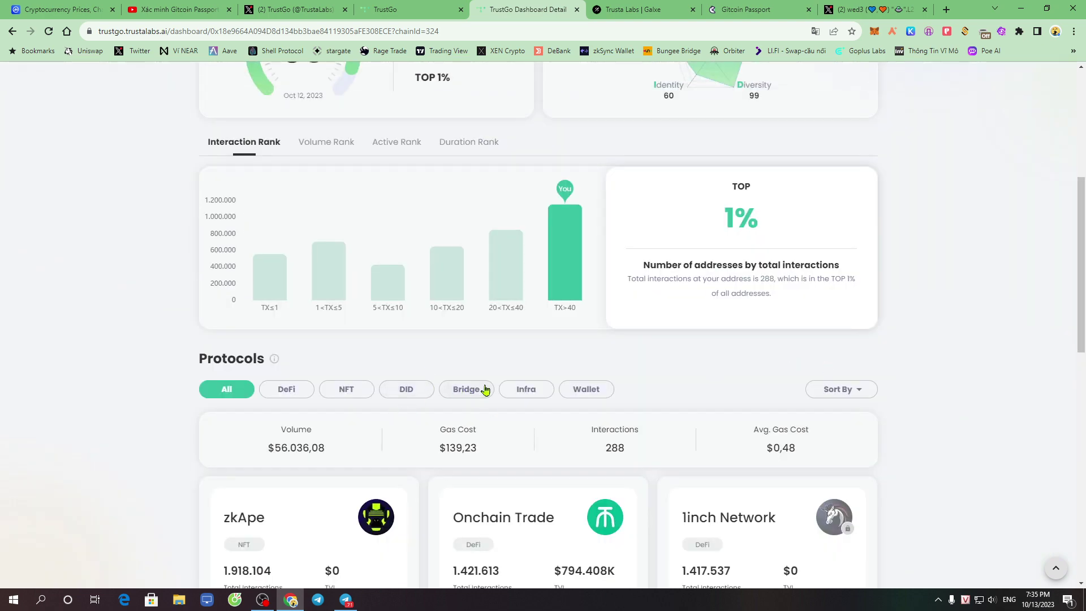
Step: Query the same wallet address on the Linea chain
scroll(539, 371, up, 6)
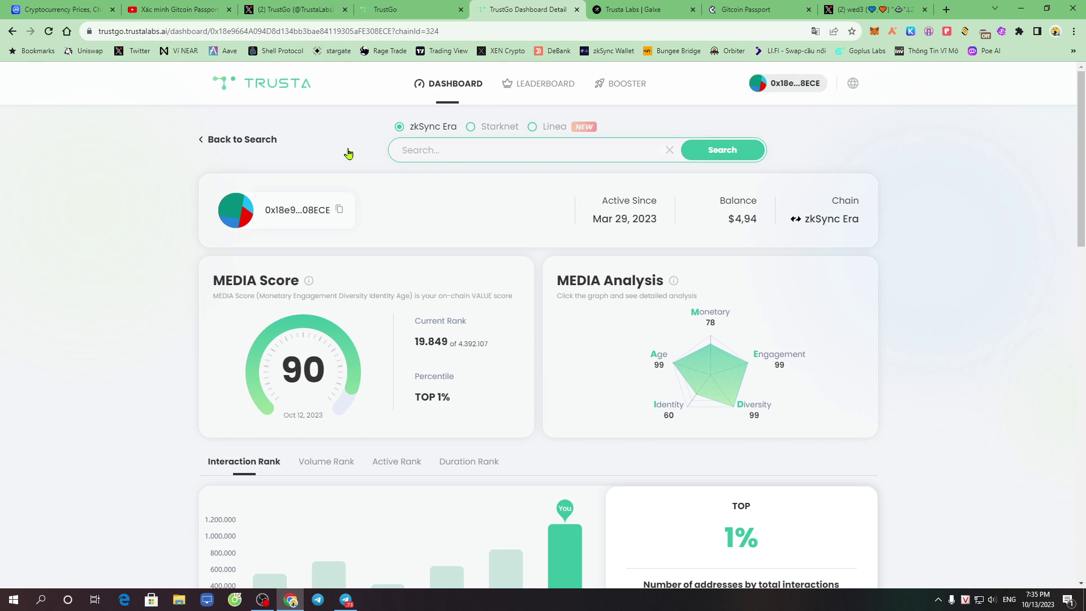
click(532, 127)
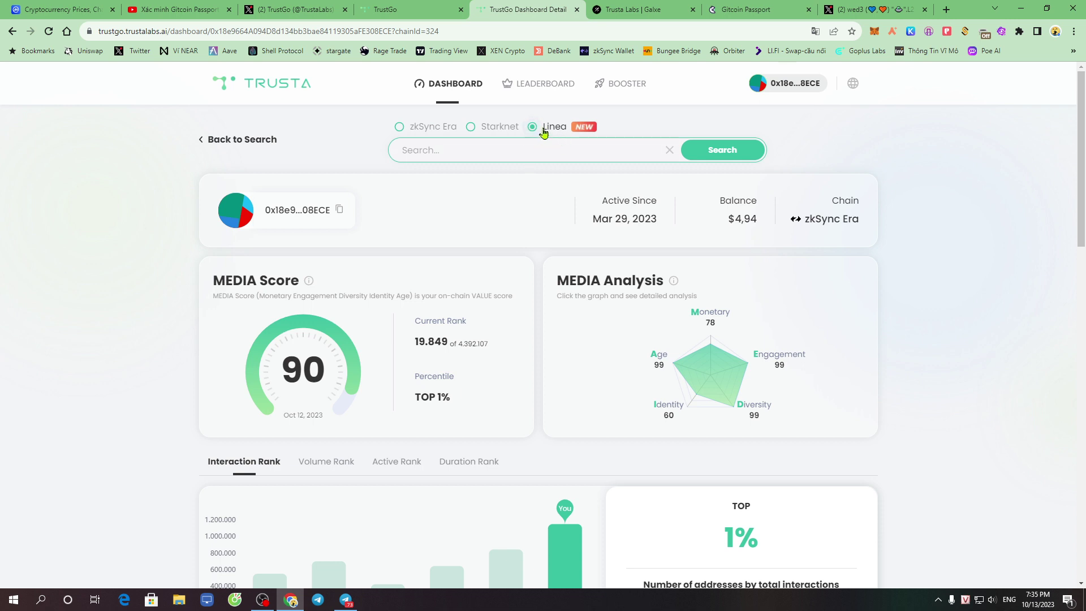
right_click(444, 147)
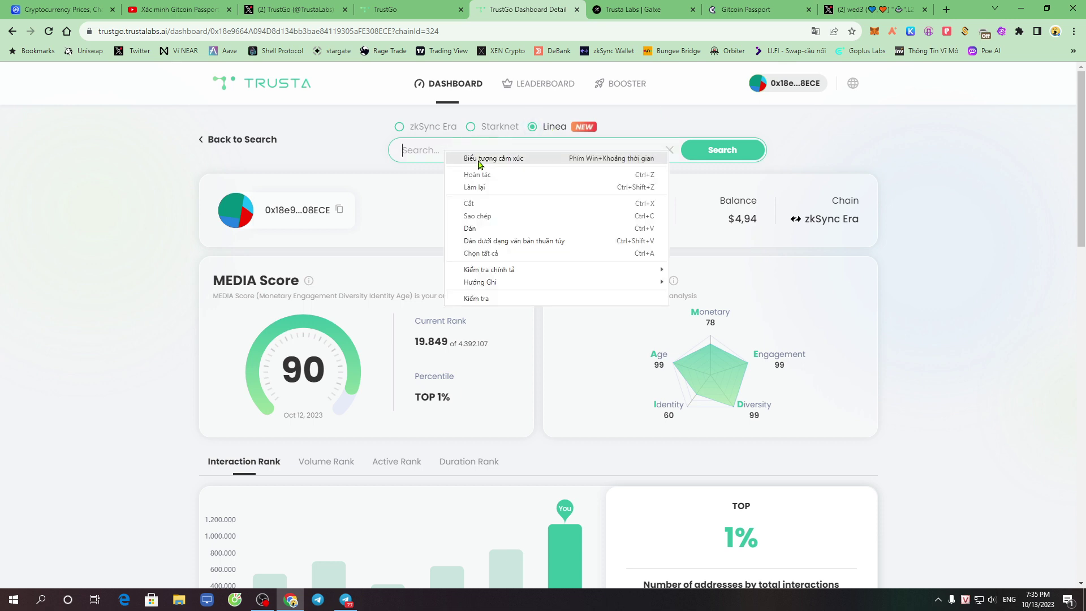
click(483, 220)
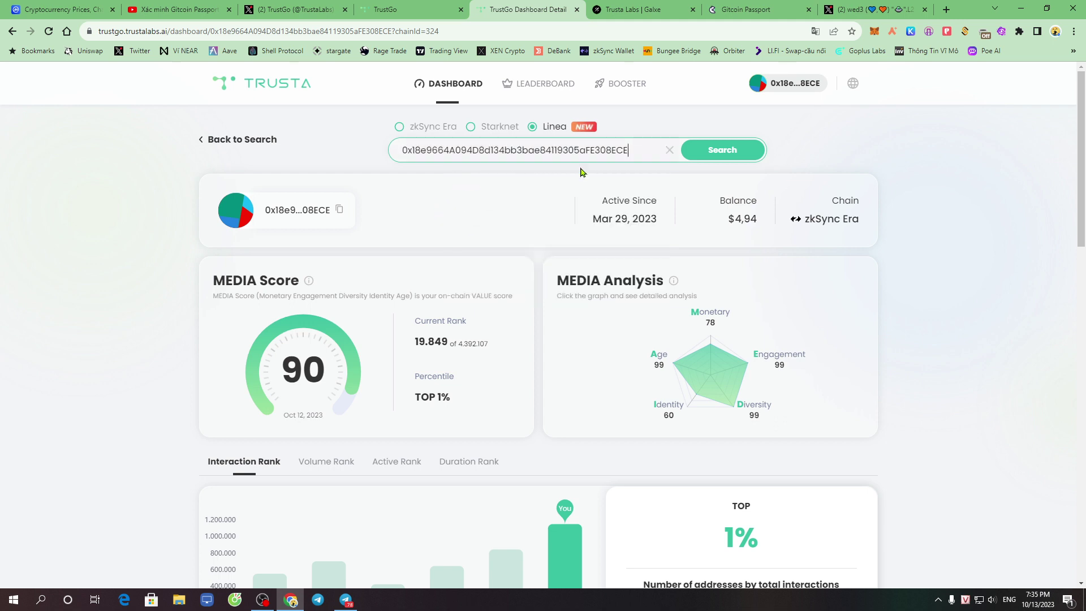
click(716, 150)
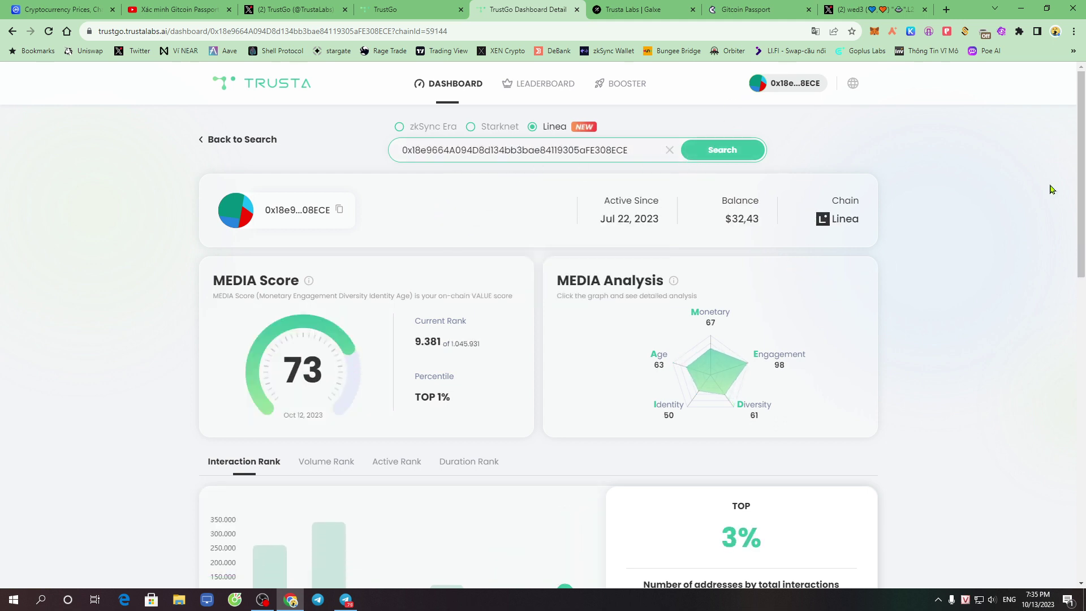
Step: Examine the current rank and percentile in the MEDIA Score card for the Linea address
scroll(292, 277, down, 1)
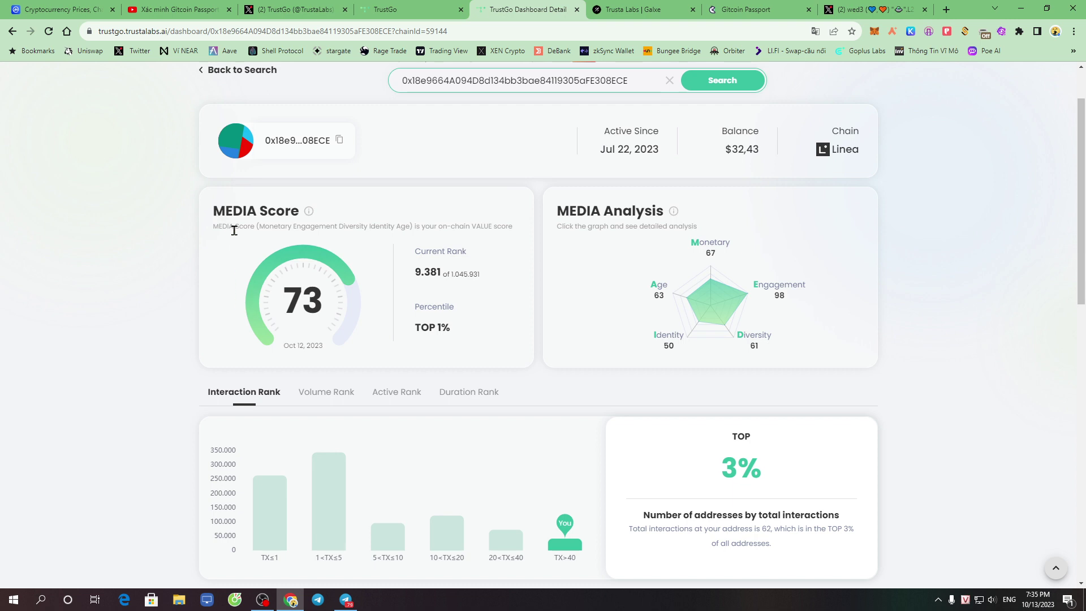
drag(323, 296, 452, 328)
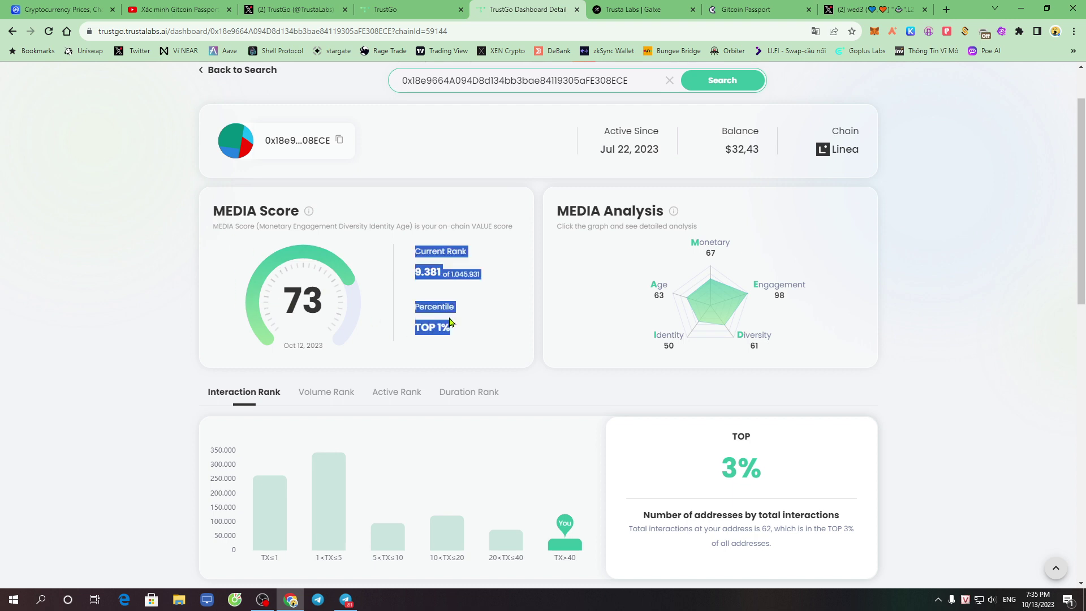
click(418, 280)
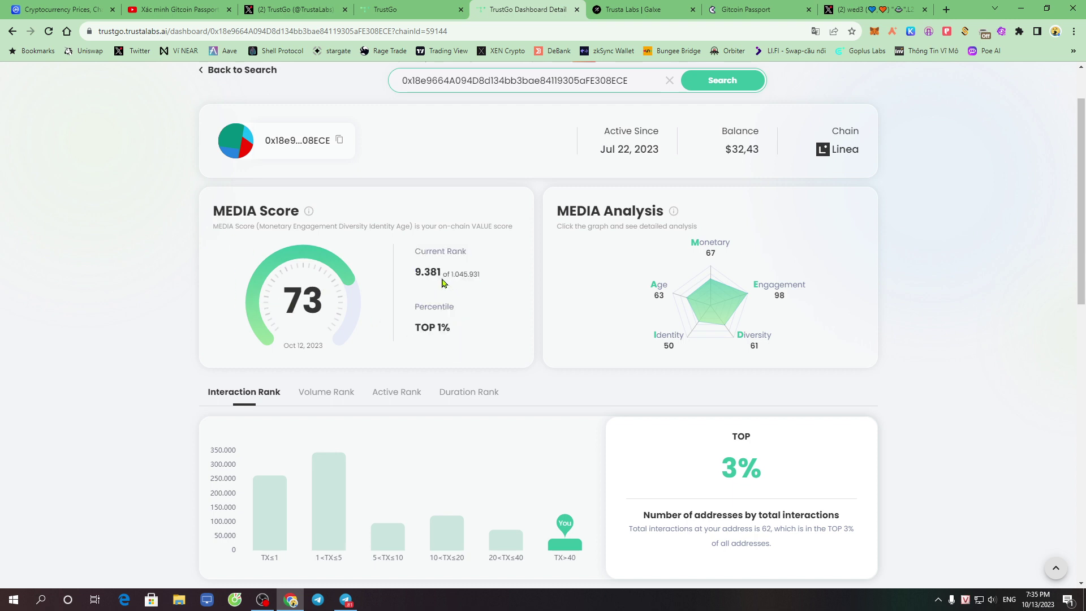
Step: Examine the volume, gas cost, interactions and average gas cost in the Linea Protocols summary
scroll(928, 282, down, 5)
scroll(927, 308, down, 3)
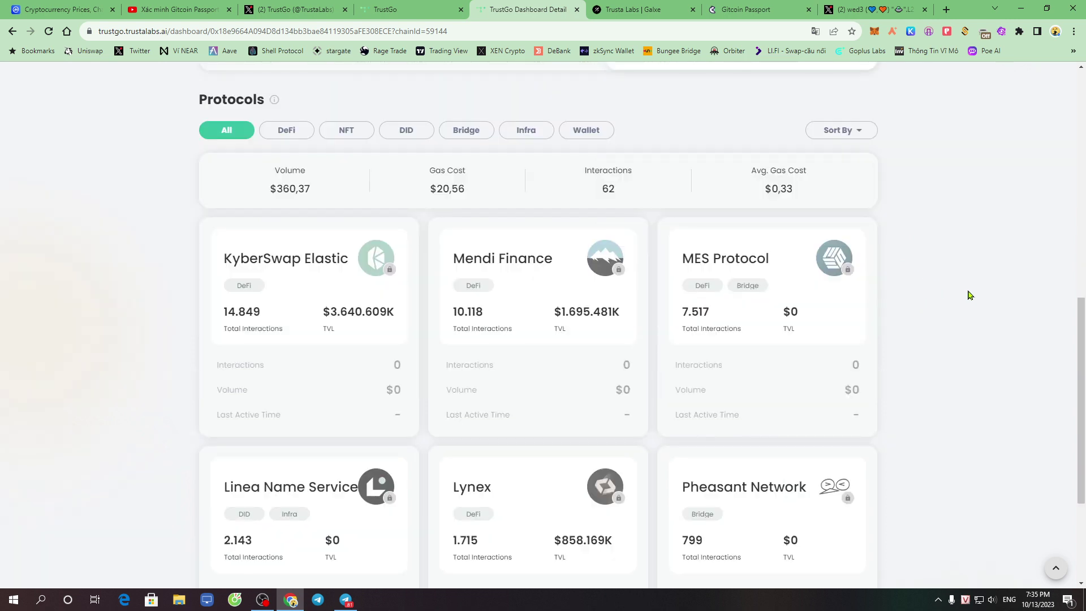
scroll(978, 296, up, 3)
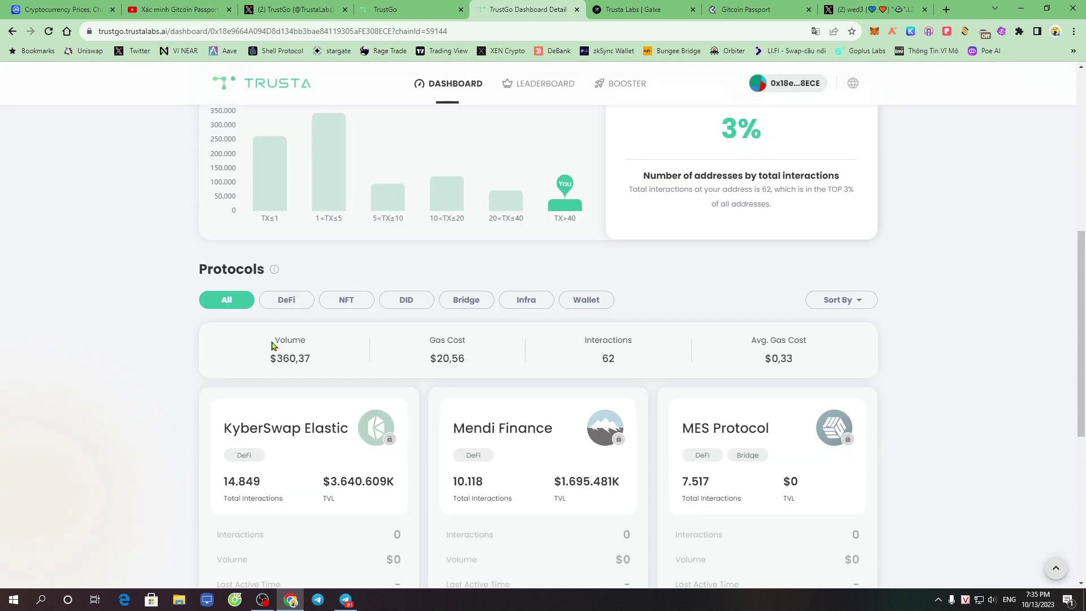
drag(271, 346, 317, 354)
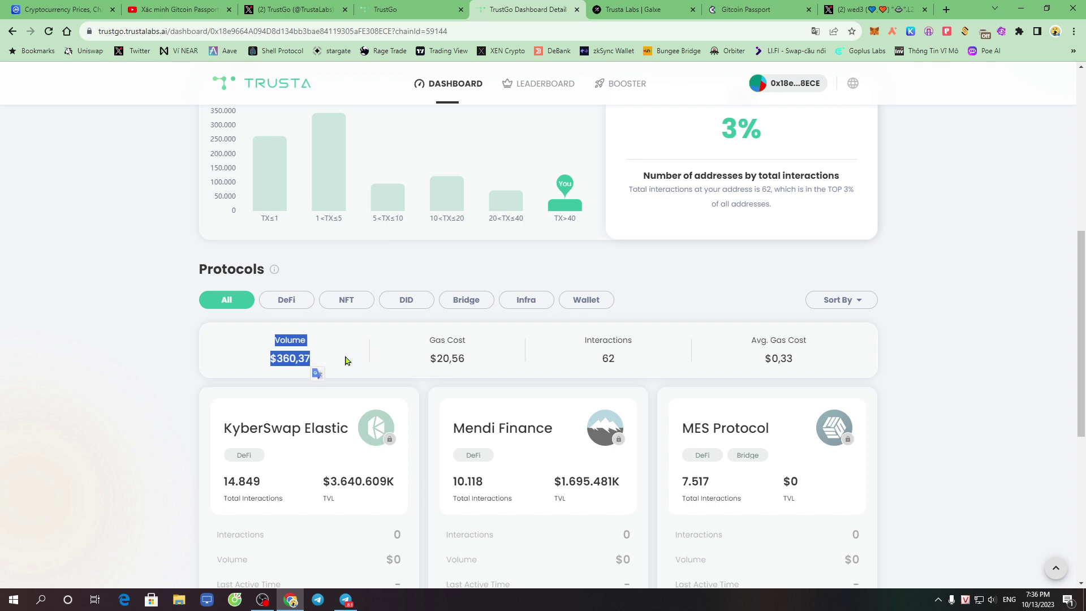
click(345, 360)
drag(274, 343, 313, 361)
drag(428, 340, 482, 360)
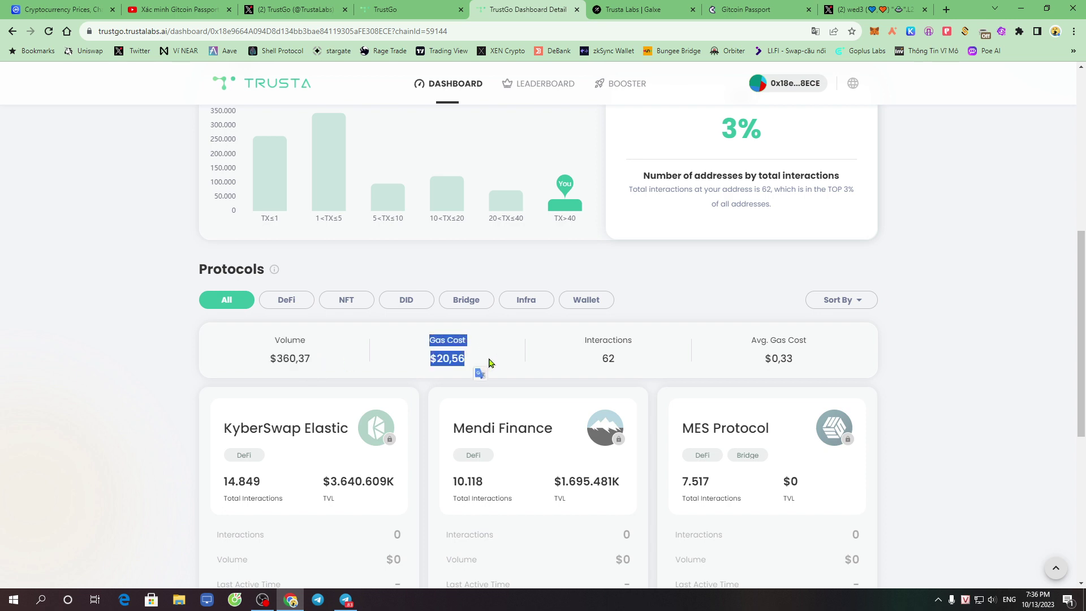
drag(584, 340, 639, 362)
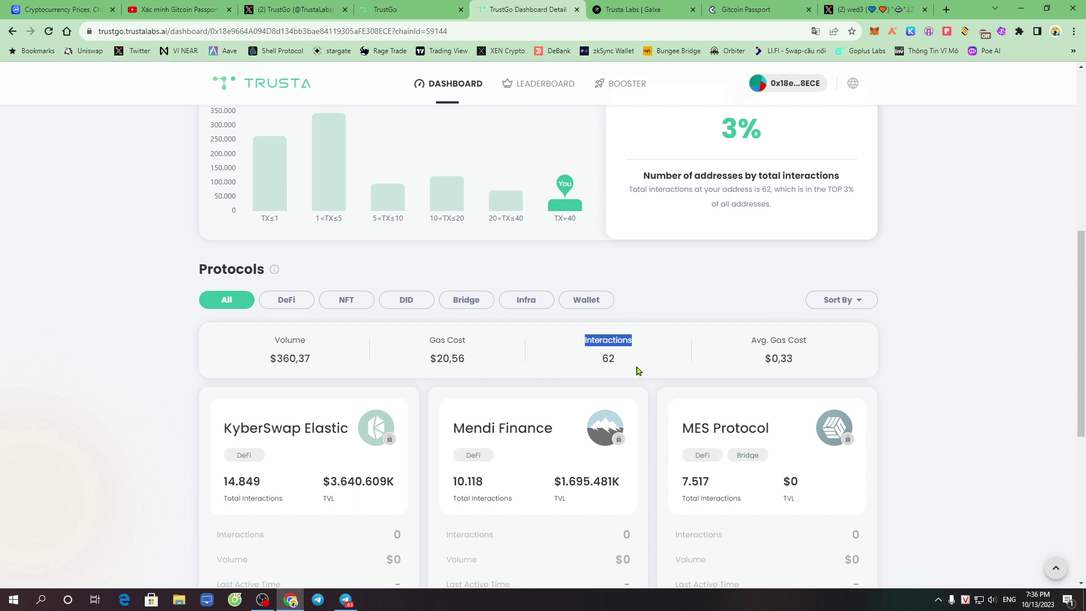
drag(738, 350, 915, 350)
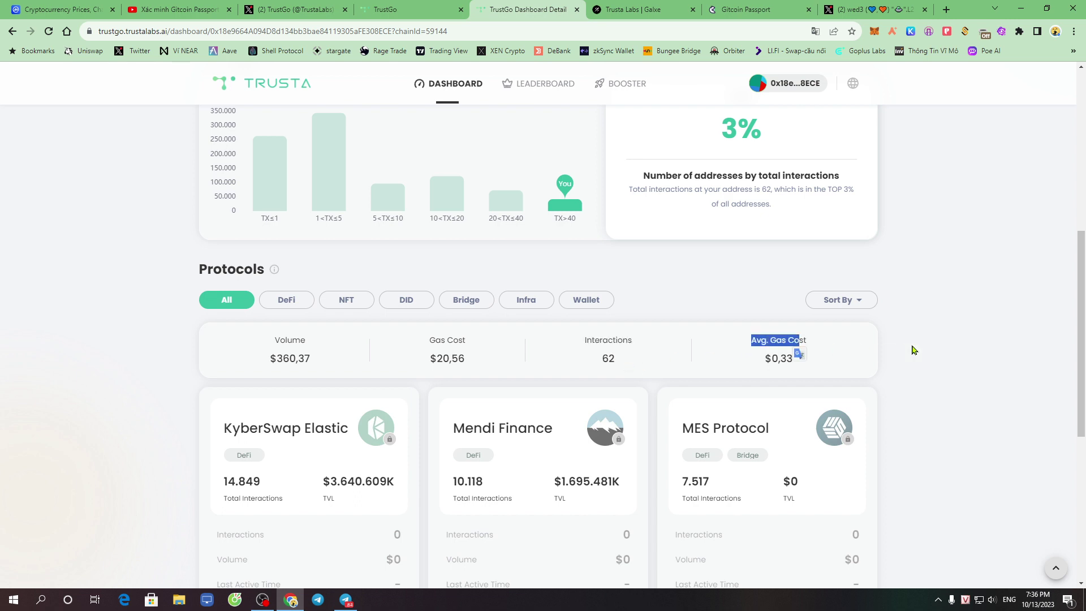
click(942, 339)
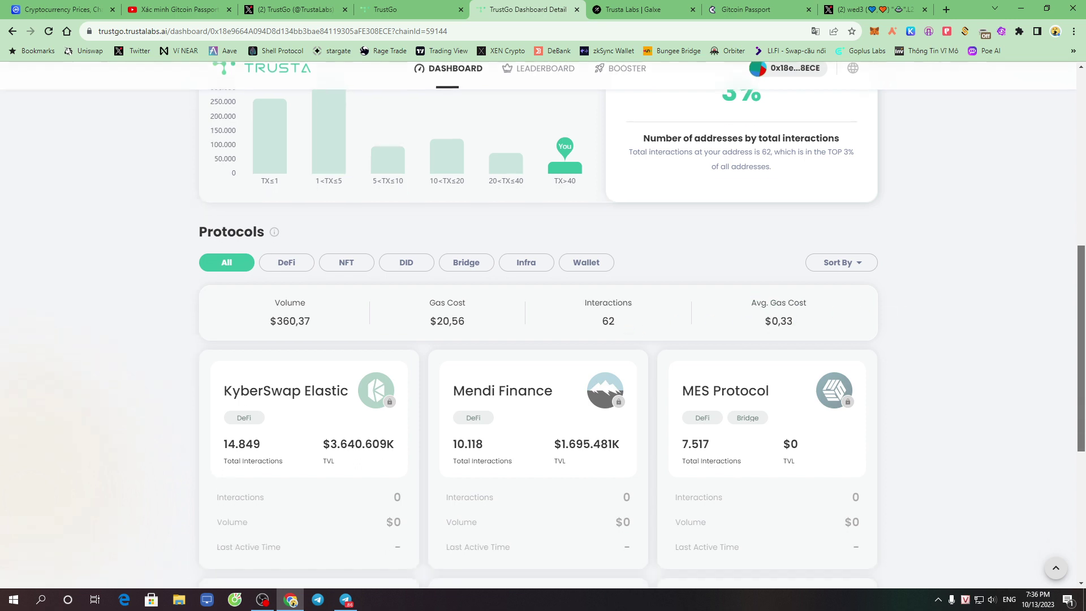
Step: Go to page 1 of the Linea protocol cards
scroll(1079, 329, down, 4)
scroll(1079, 329, down, 2)
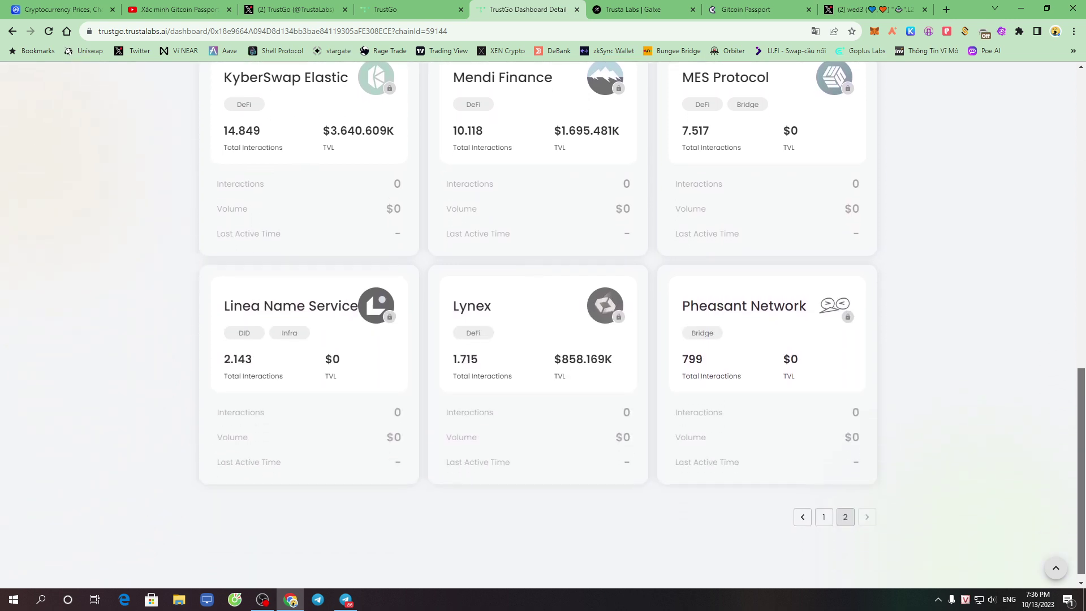
scroll(831, 515, up, 1)
click(823, 560)
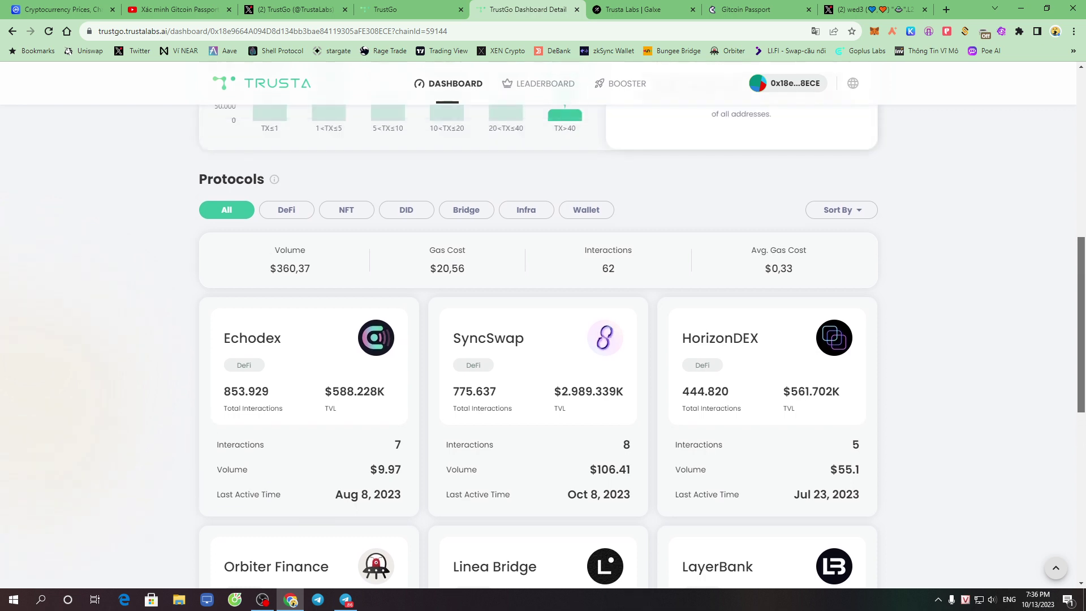
Step: Check the Echodex protocol card for the account's interactions, volume and last active time
scroll(305, 348, down, 1)
drag(222, 261, 317, 266)
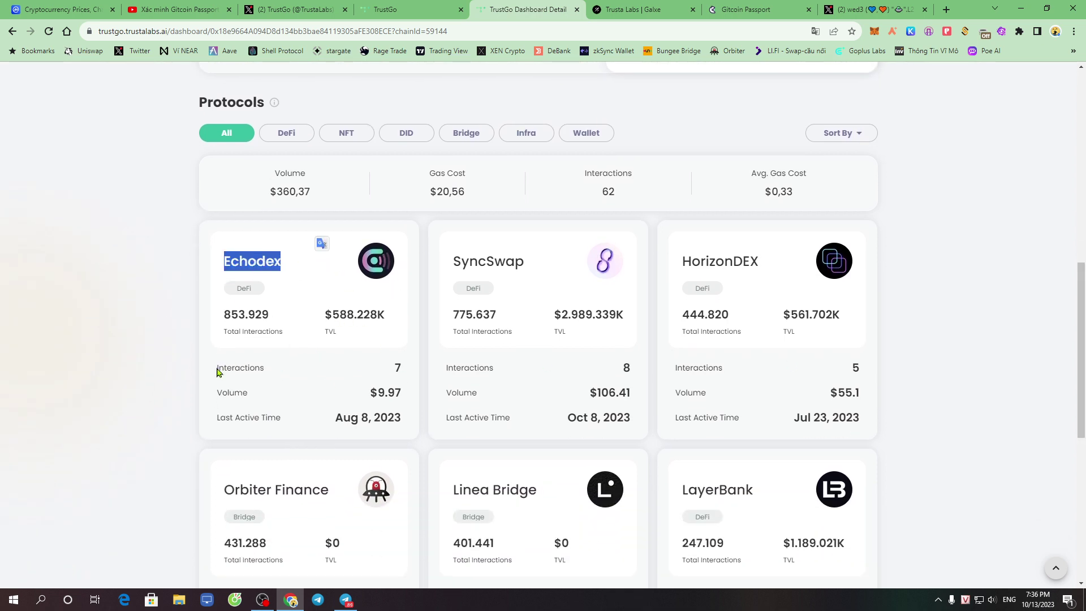
drag(217, 371, 315, 356)
click(369, 365)
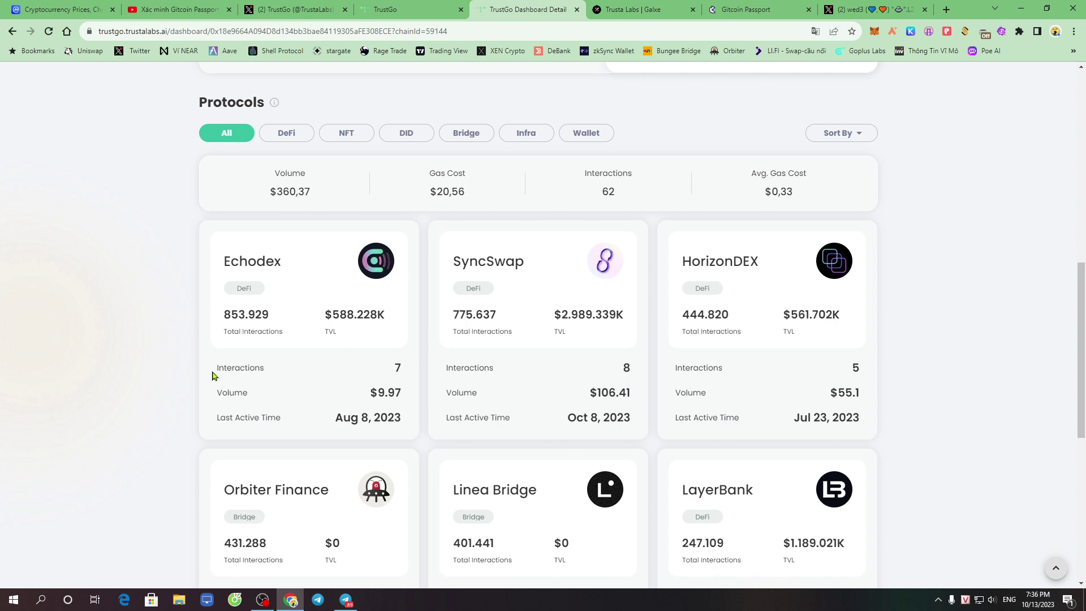
drag(213, 375, 275, 376)
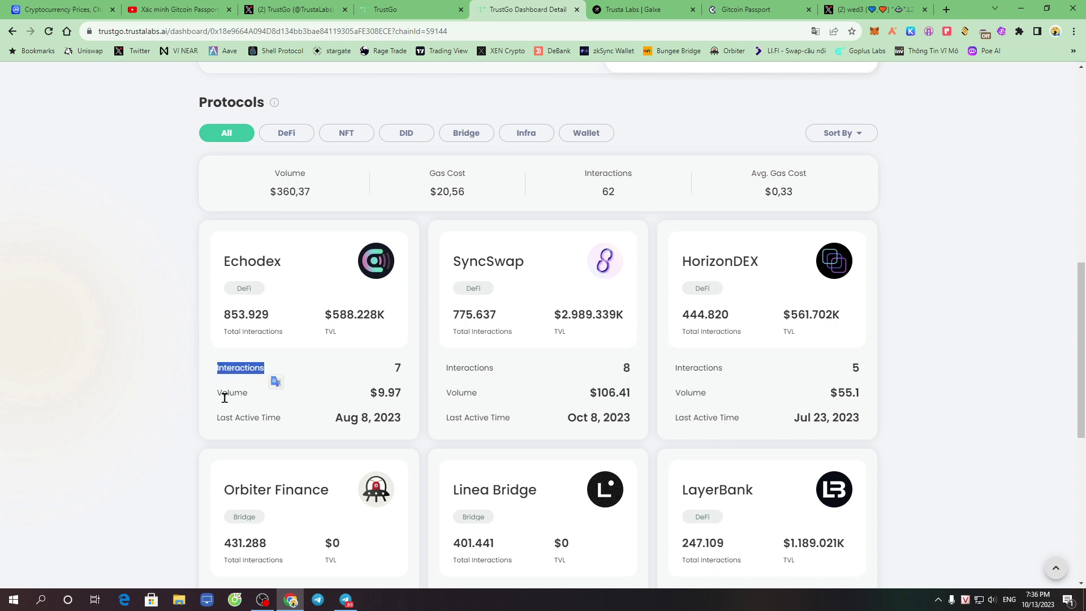
drag(217, 395, 275, 400)
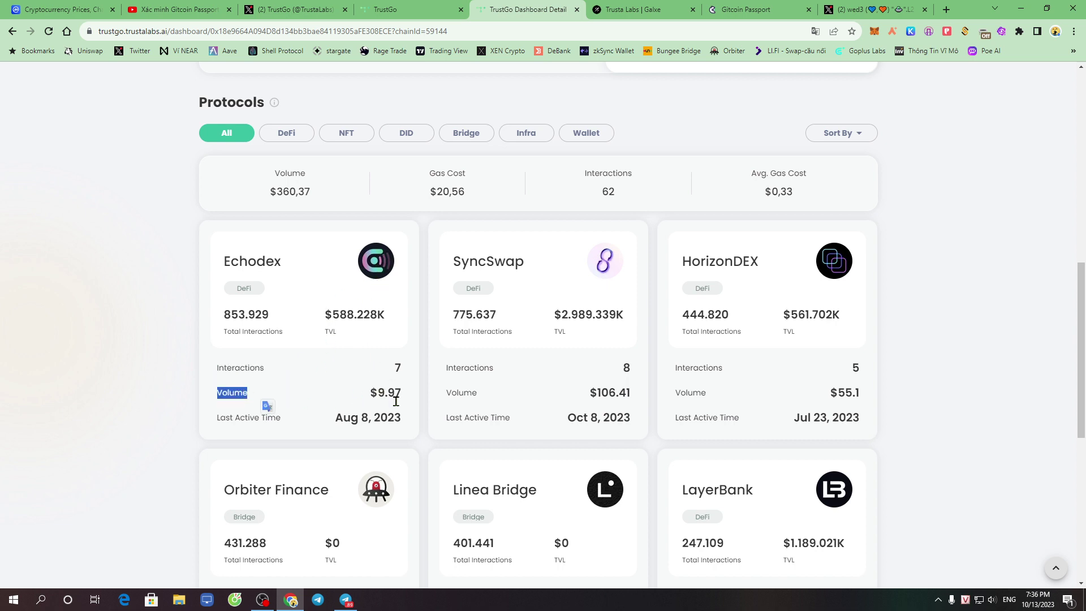
drag(219, 422, 279, 412)
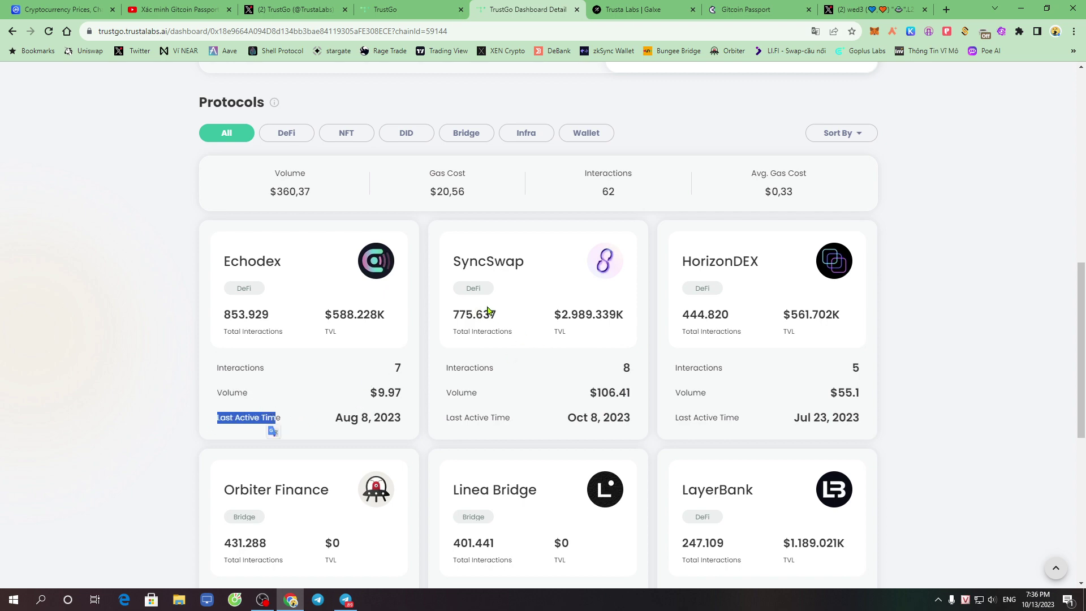
Step: Replace the searched address with the one copied from the Starknet wallet extension and query it on the Starknet chain
scroll(735, 283, up, 10)
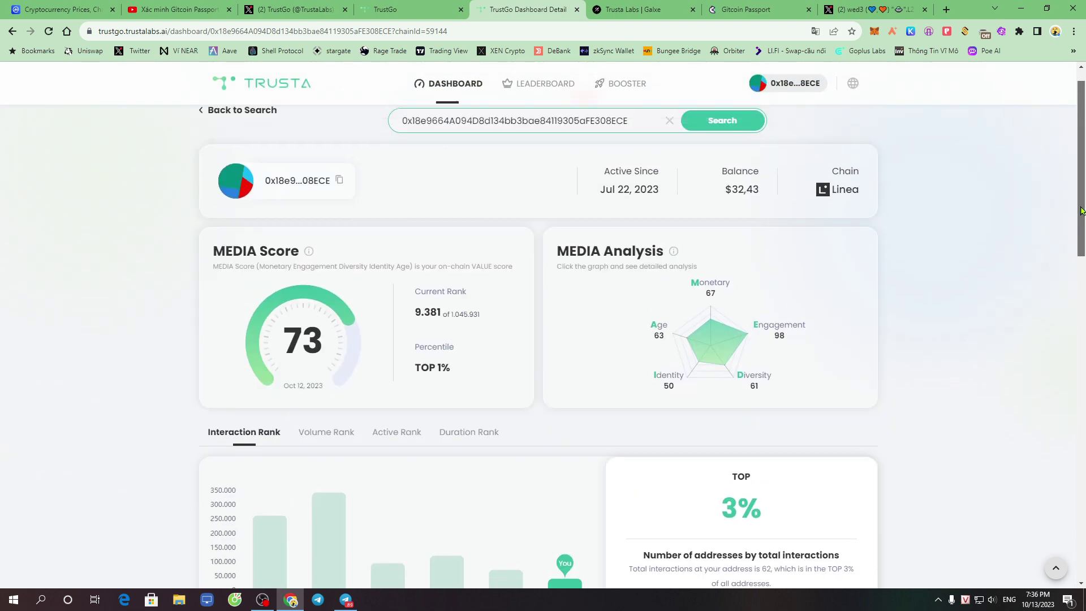
click(491, 127)
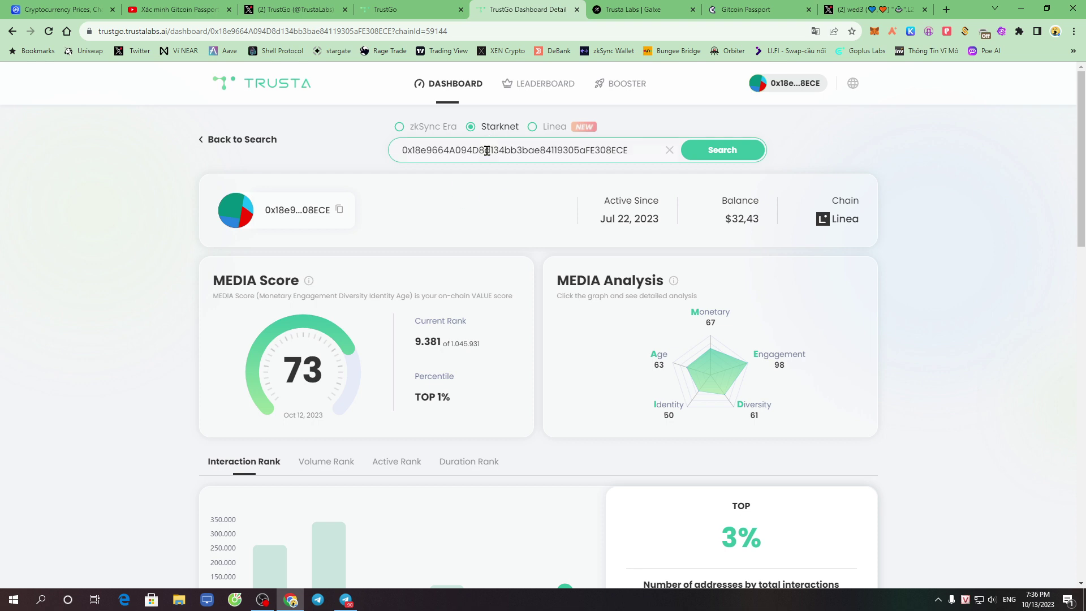
click(669, 150)
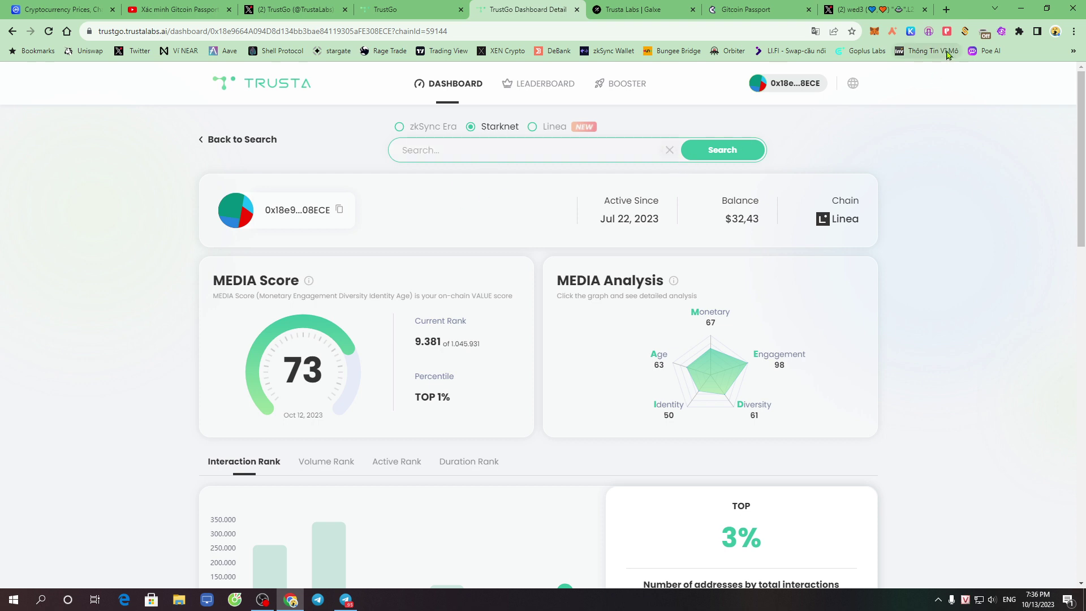
click(891, 31)
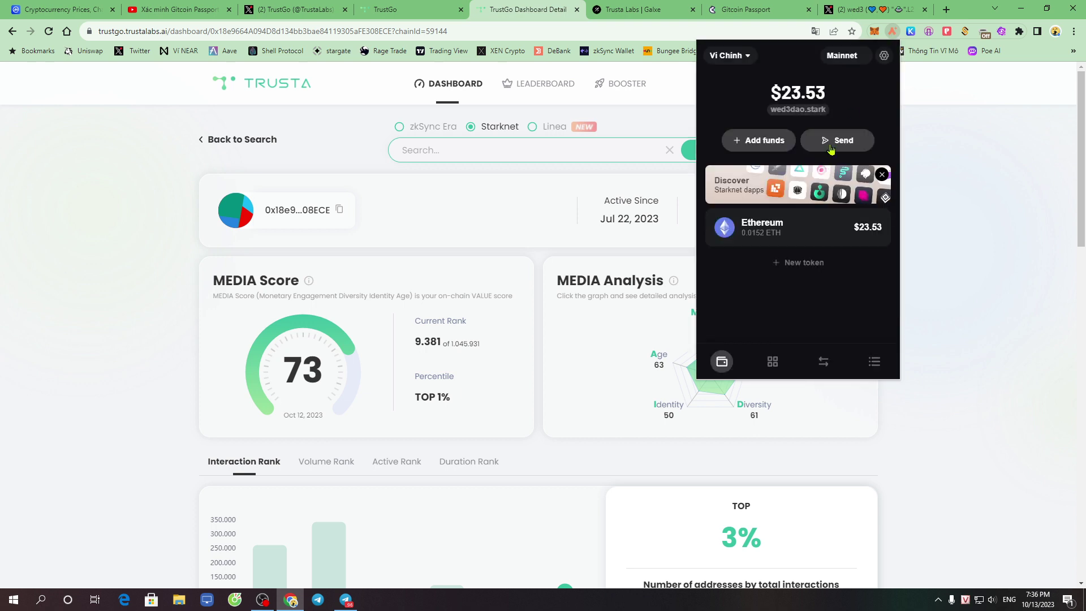
click(803, 110)
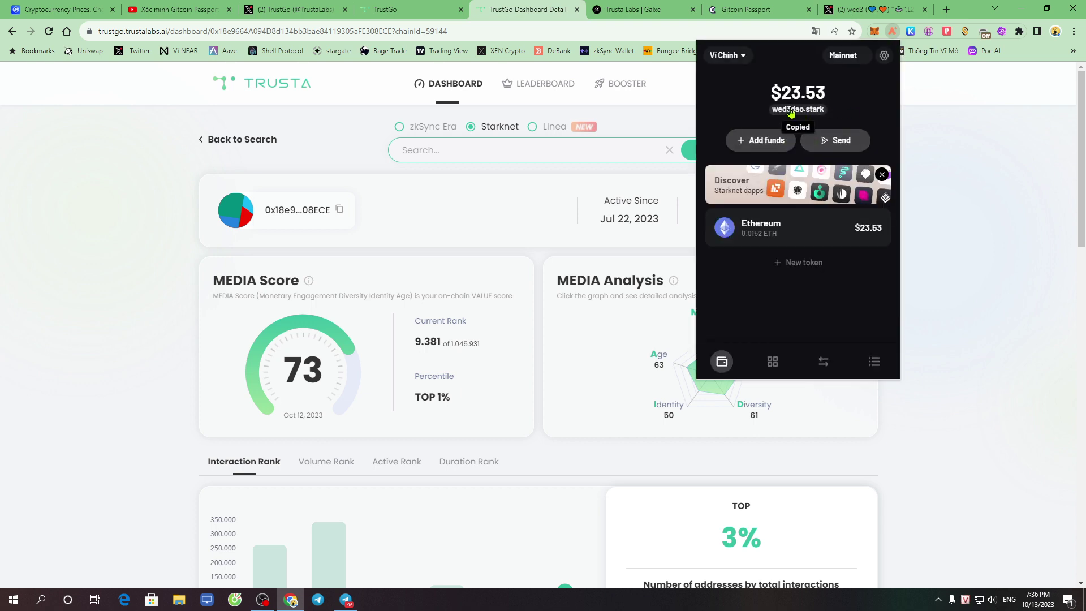
right_click(495, 154)
click(562, 234)
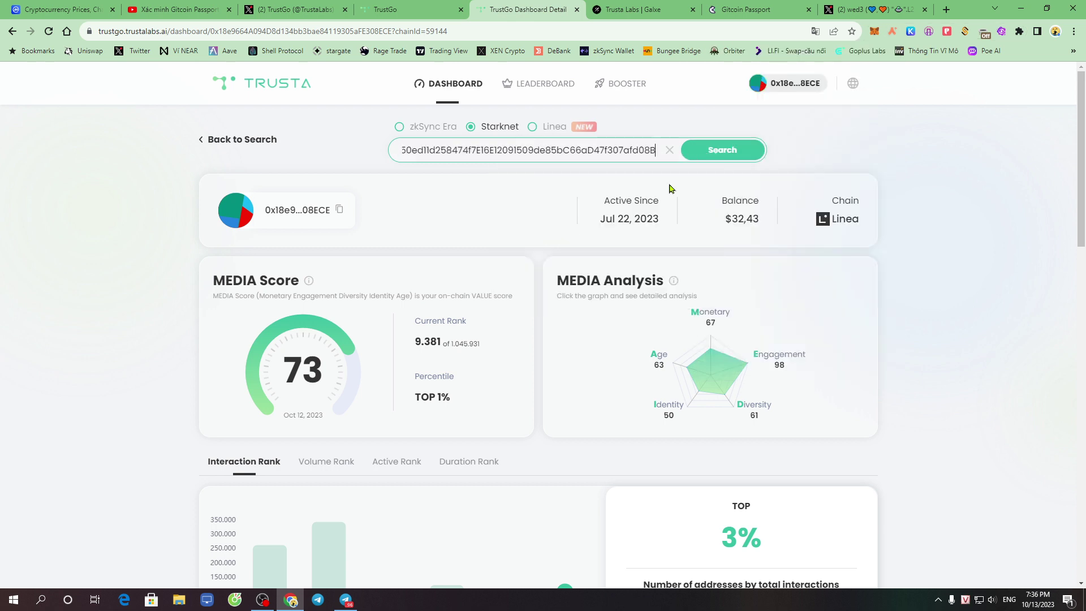
click(722, 149)
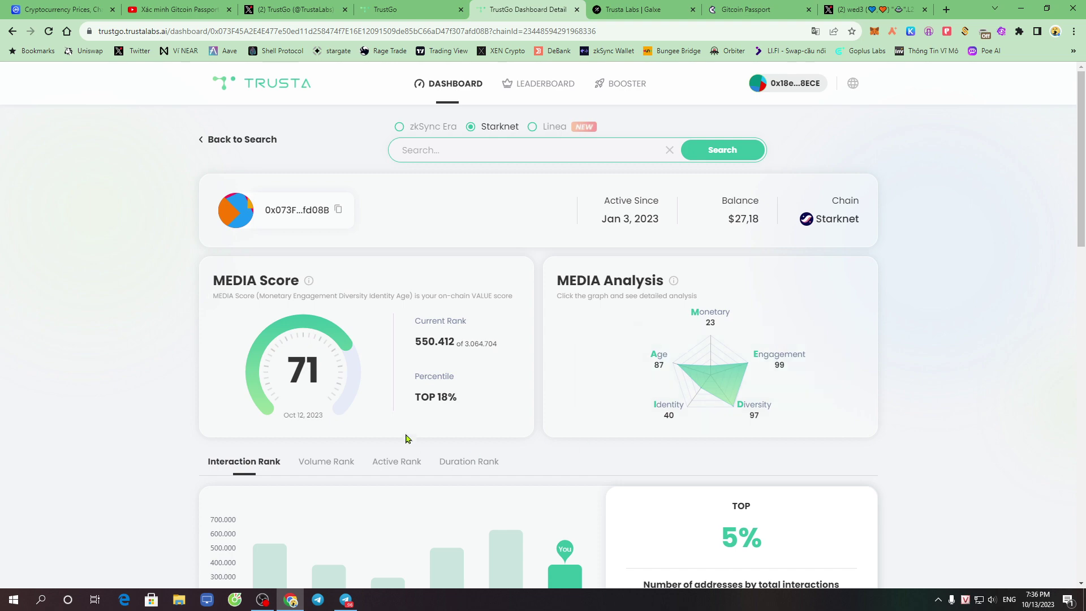
Step: Examine the Starknet address's MEDIA Score percentile and its Interaction Rank chart
drag(415, 403, 471, 396)
mouse_move(1082, 219)
mouse_down()
mouse_move(1082, 261)
mouse_move(1081, 219)
mouse_up()
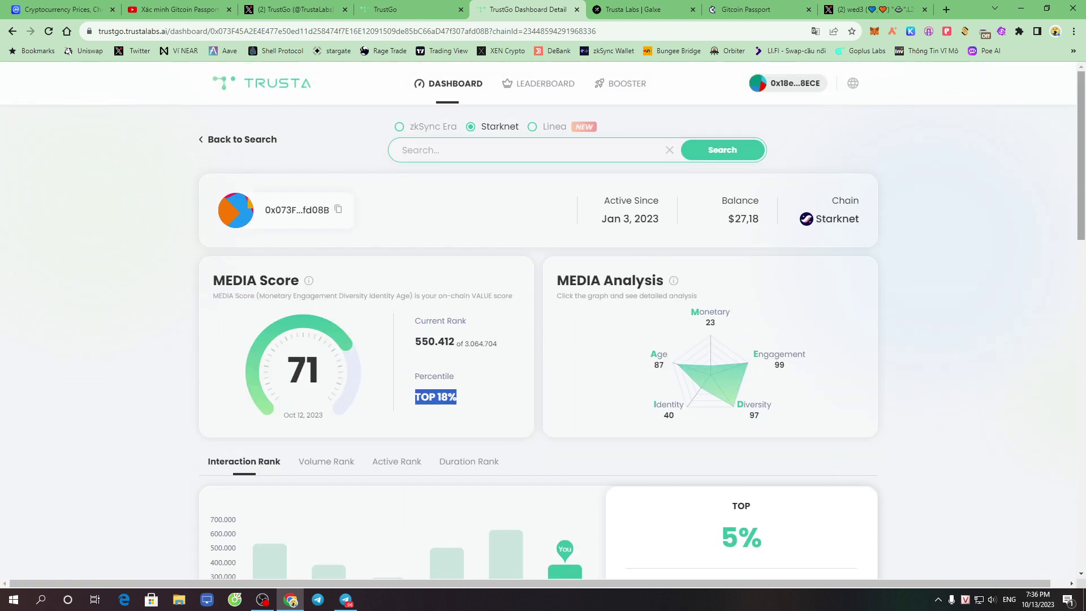
drag(1081, 170, 1081, 257)
scroll(300, 202, up, 1)
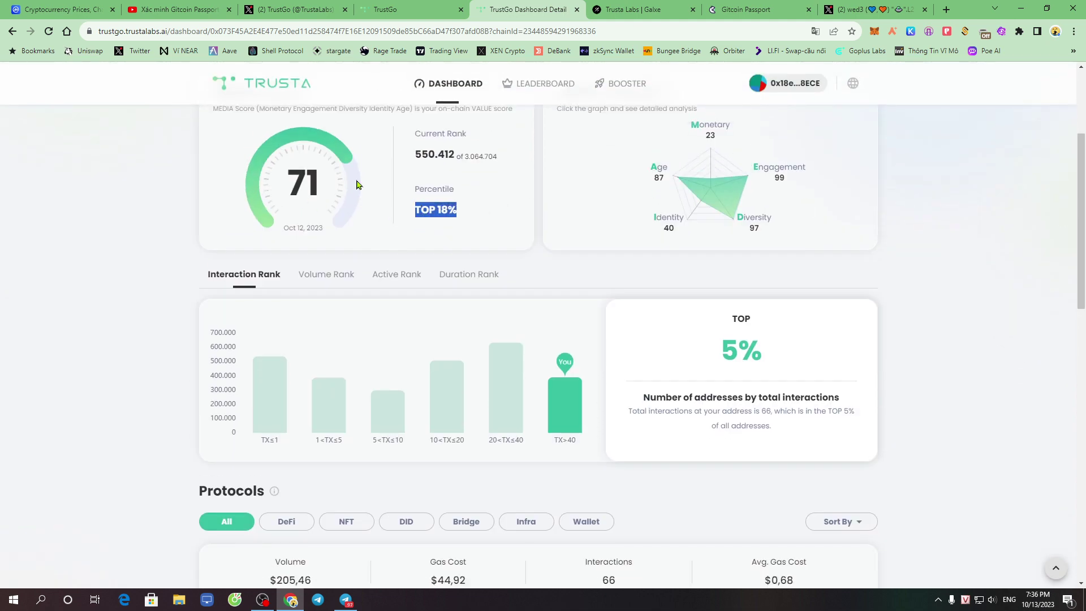
Step: Examine the volume, gas cost and interactions in the Starknet Protocols summary
drag(1081, 220, 1081, 369)
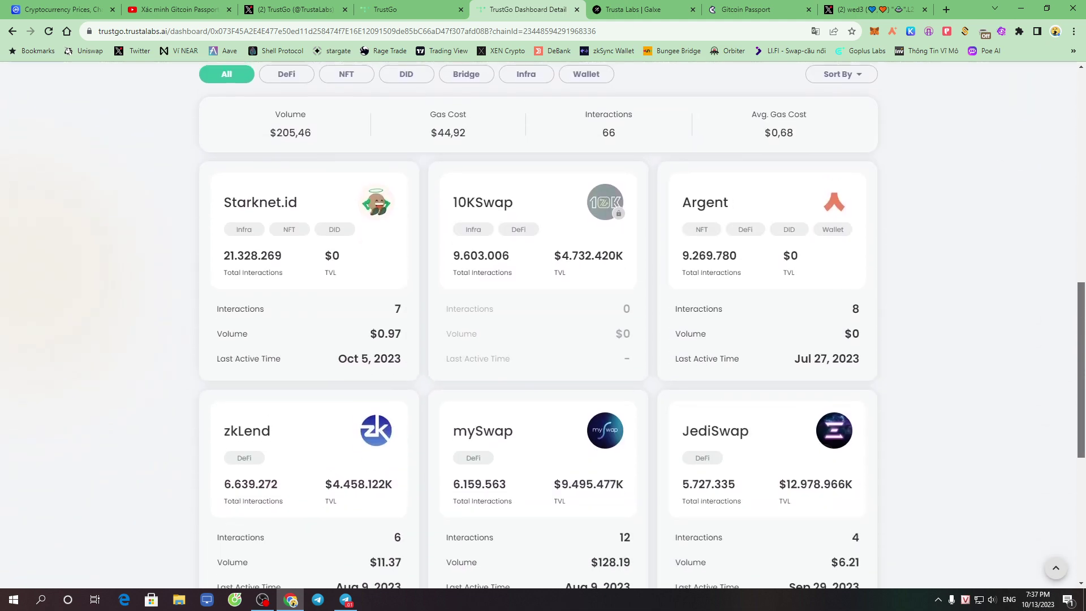
scroll(329, 263, up, 2)
drag(275, 249, 327, 263)
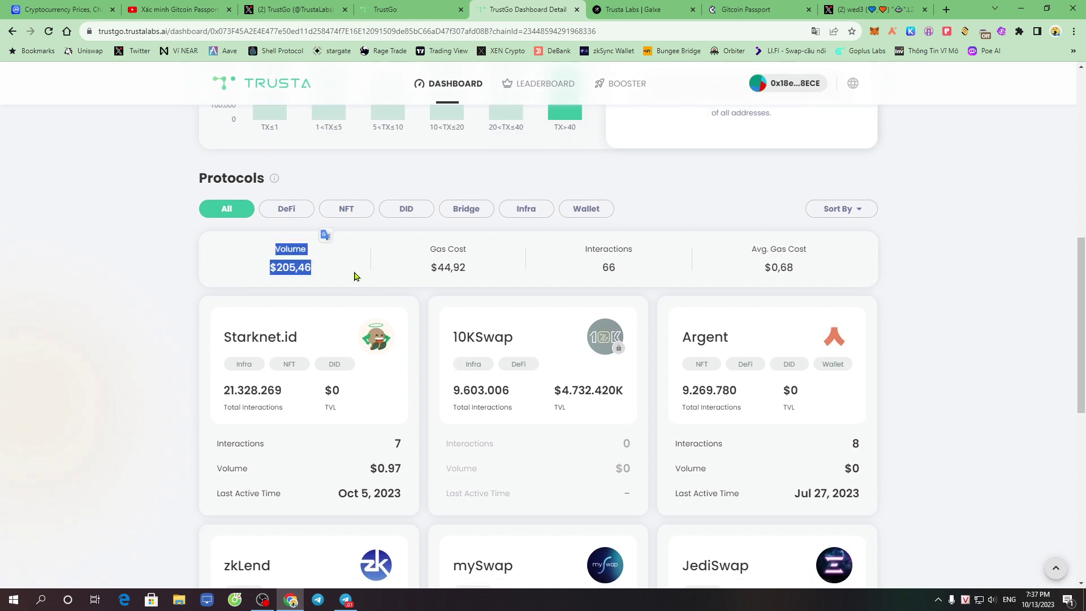
click(429, 272)
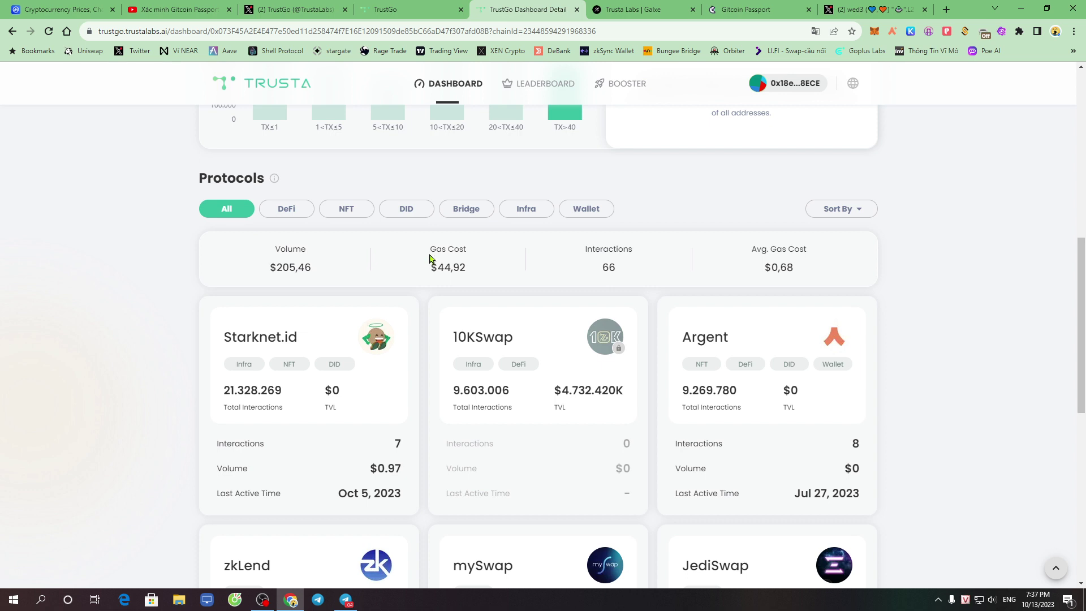
drag(429, 254, 467, 273)
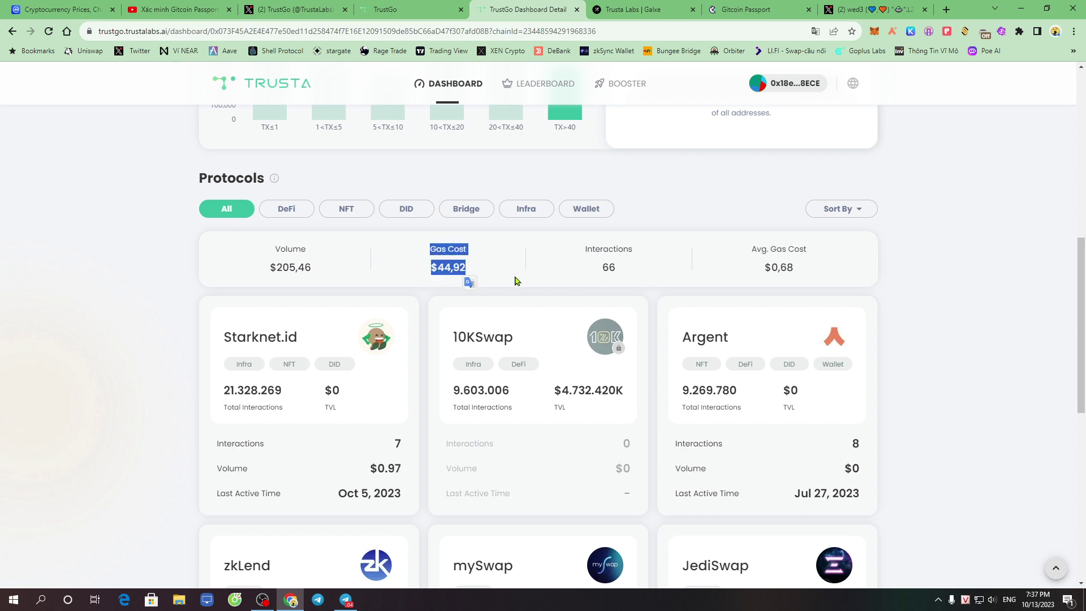
double_click(609, 249)
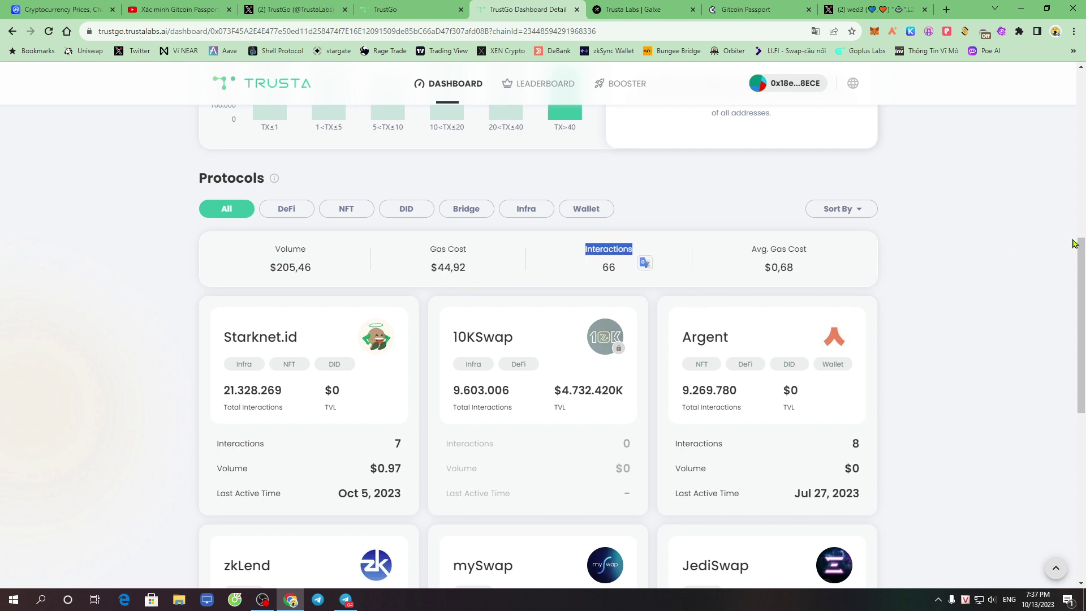
Step: Browse the Starknet protocol cards and check the account's activity on Starknet.id and 10KSwap
scroll(1079, 328, down, 1)
scroll(542, 325, down, 3)
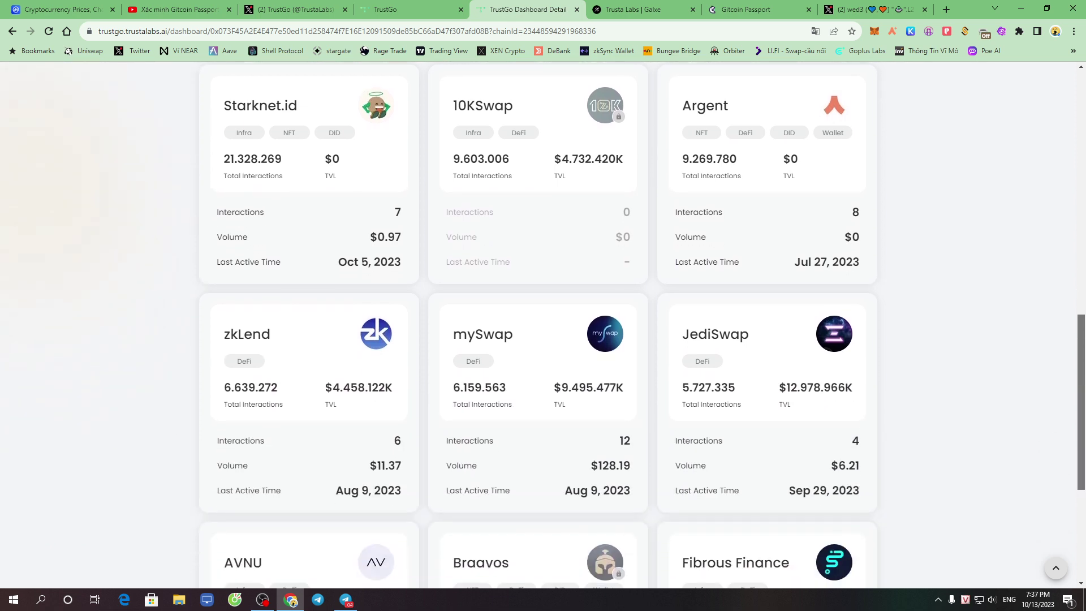
scroll(249, 220, up, 1)
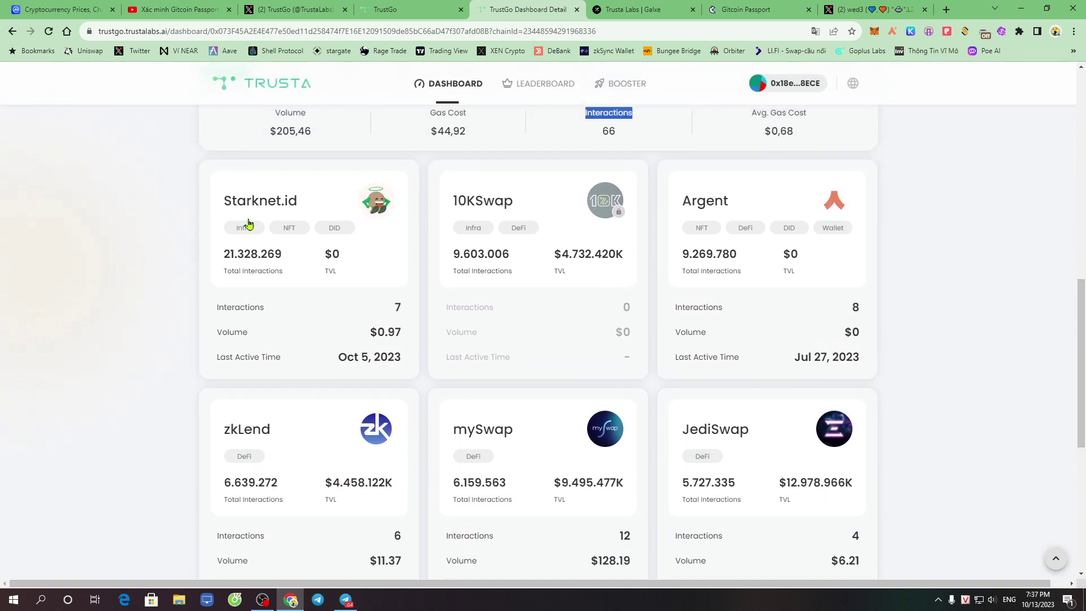
drag(237, 202, 325, 204)
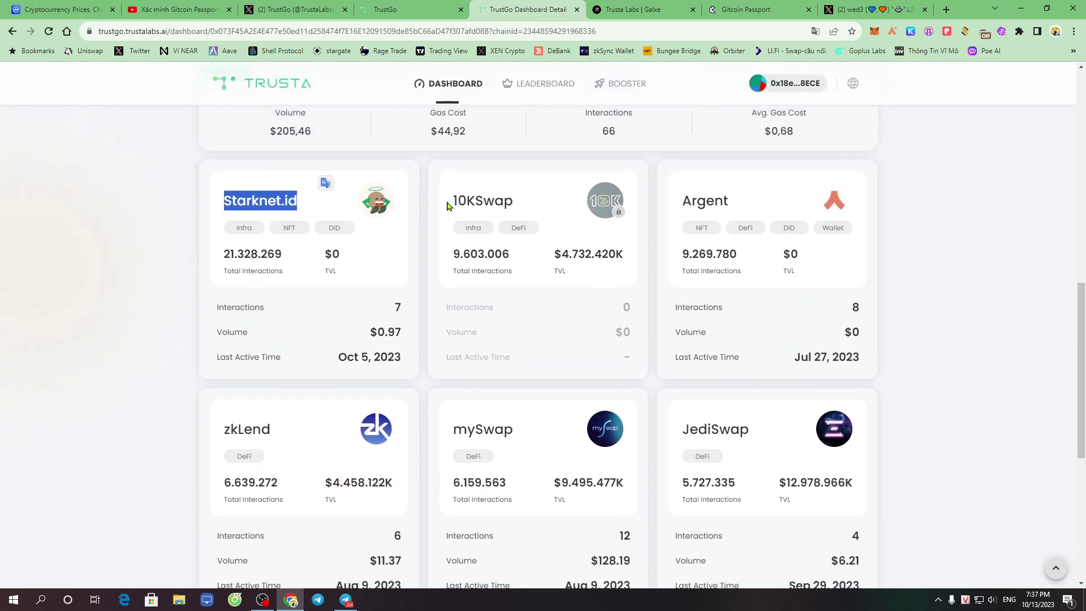
drag(450, 203, 516, 201)
drag(360, 340, 479, 340)
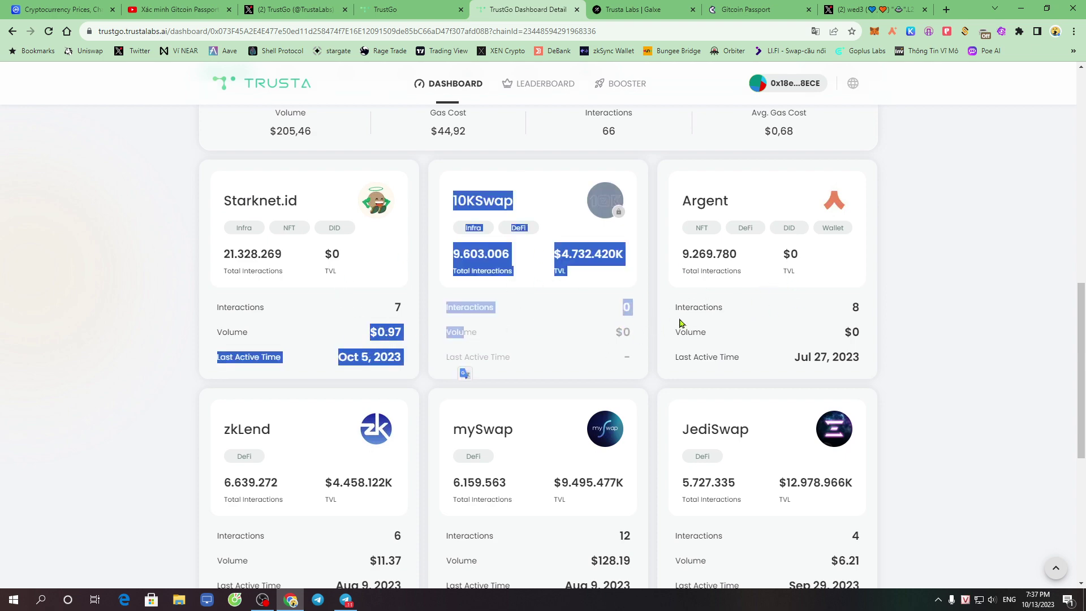
Step: Open the Airdrop Checker from TrustGo's Booster section
drag(1082, 371, 1037, 123)
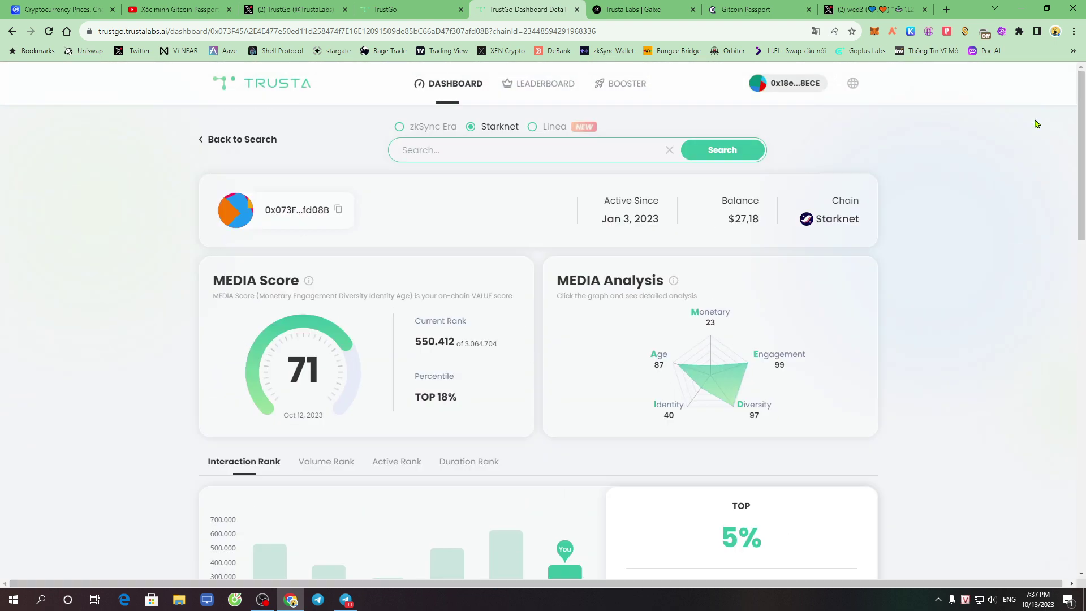
click(628, 93)
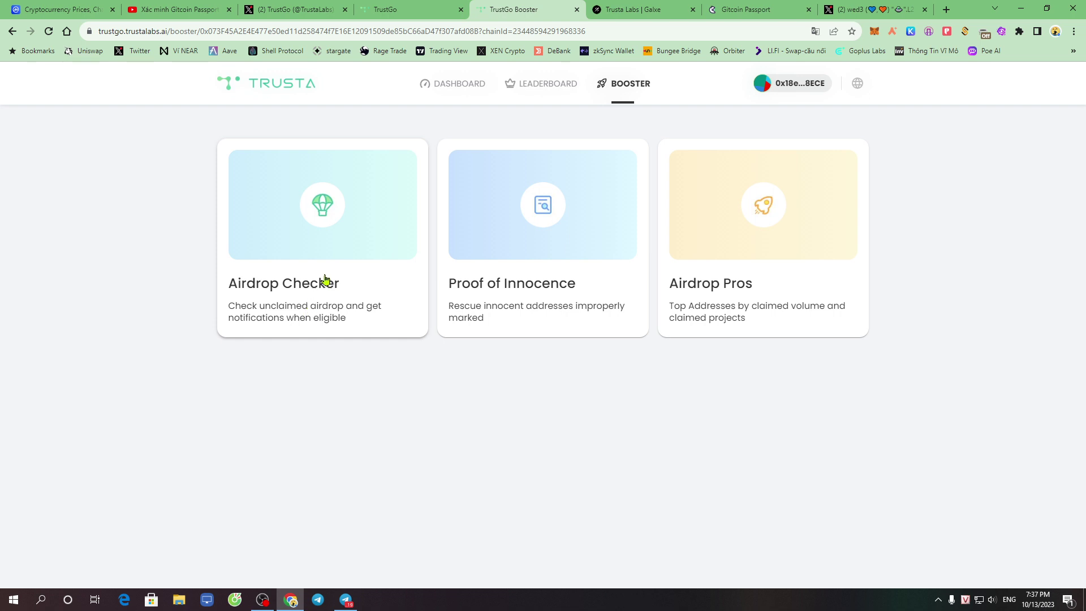
click(293, 290)
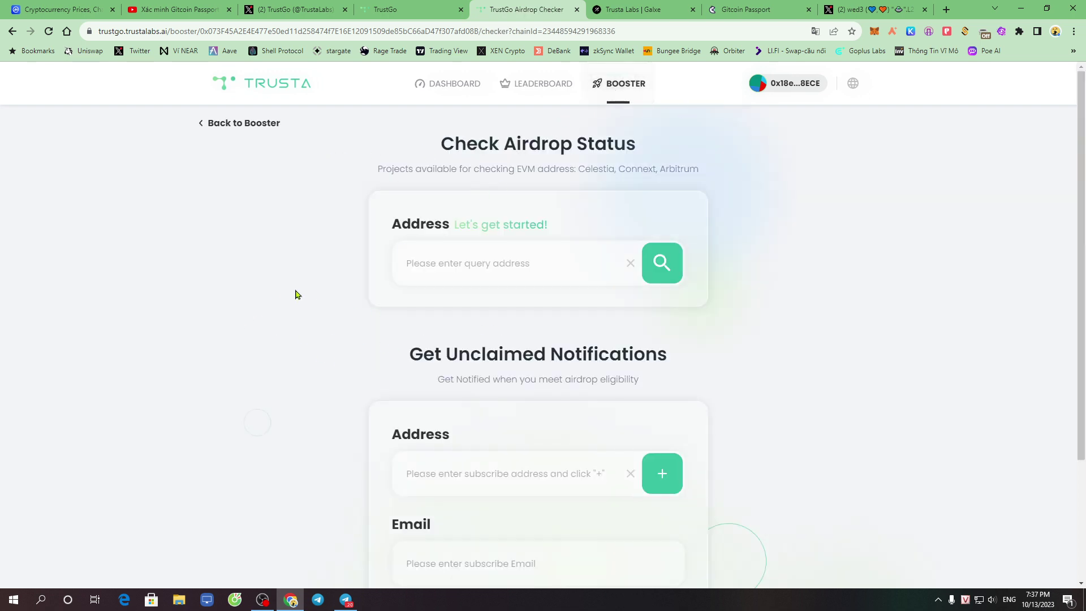
click(214, 124)
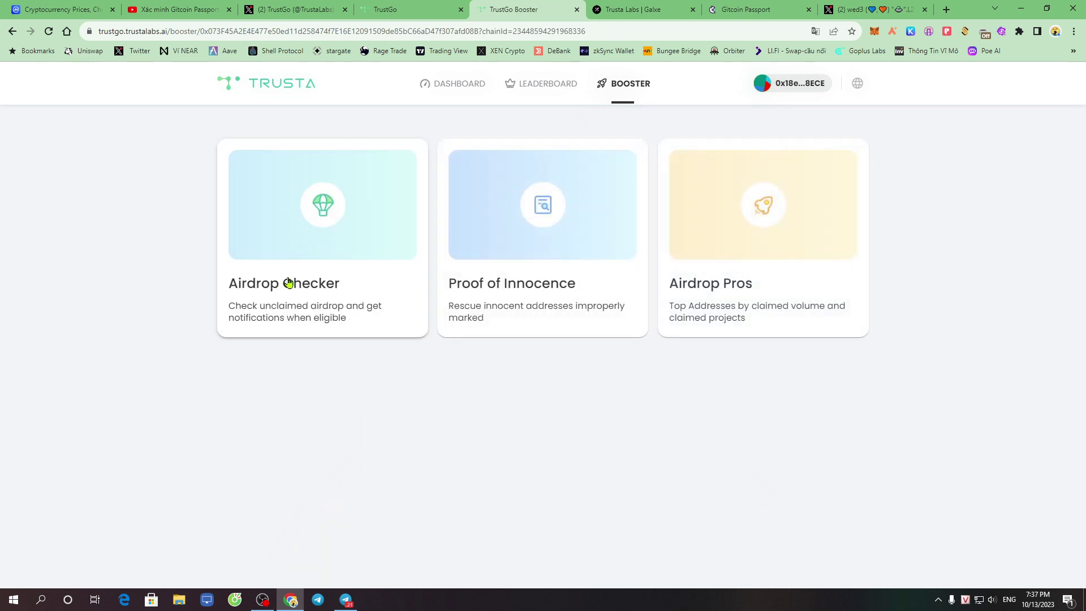
click(294, 288)
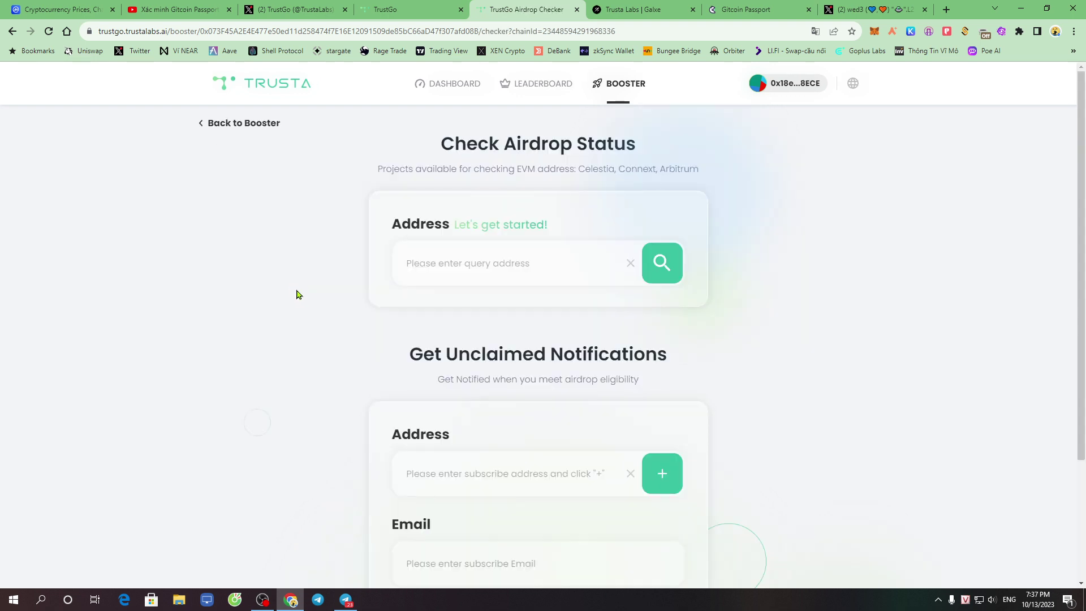
Step: Try to check the airdrop status of the previously copied Starknet address
right_click(423, 262)
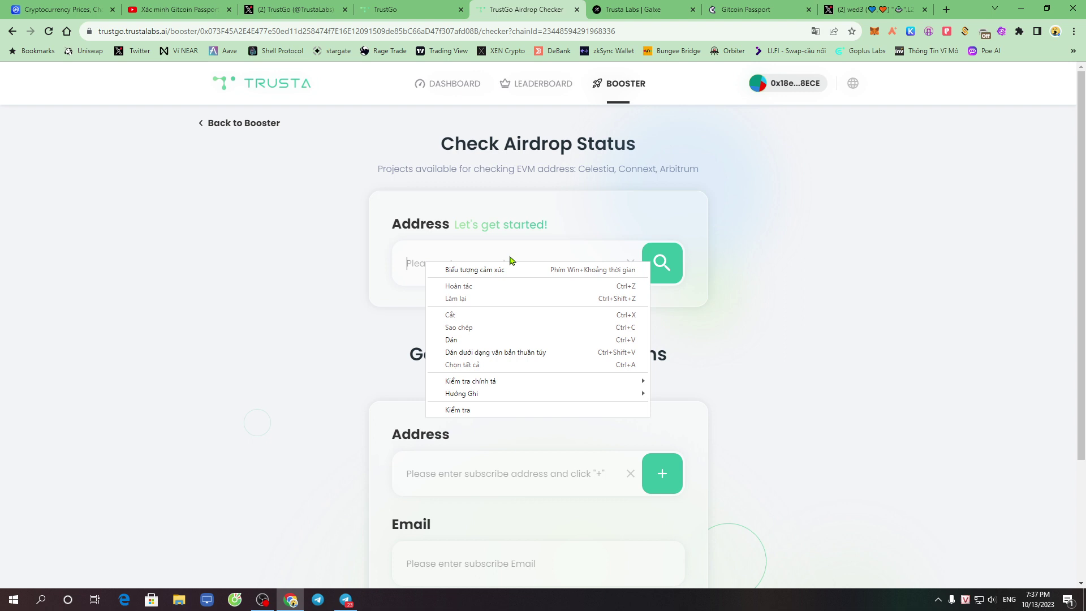
click(477, 341)
drag(537, 263, 356, 270)
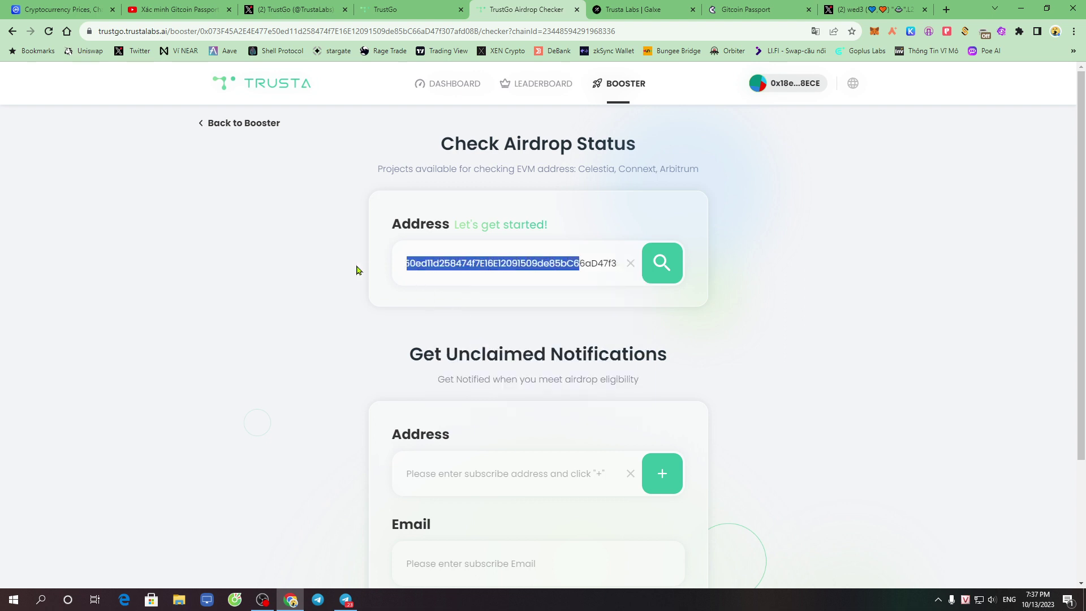
click(663, 273)
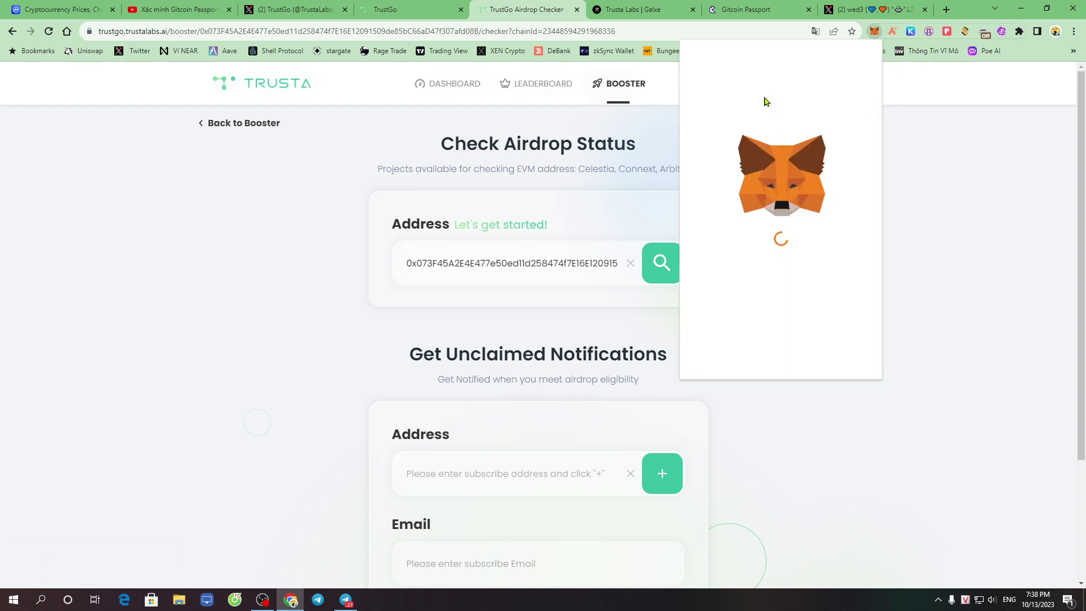
Step: Replace the query address with the one copied from the MetaMask wallet and check its airdrop status
click(765, 95)
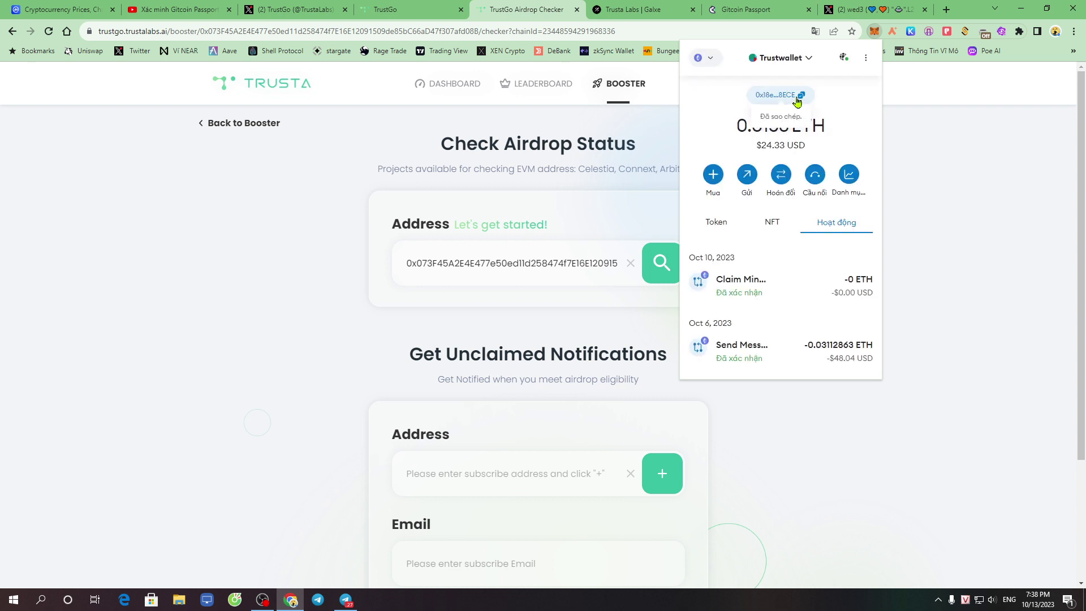
drag(454, 263, 619, 265)
click(628, 263)
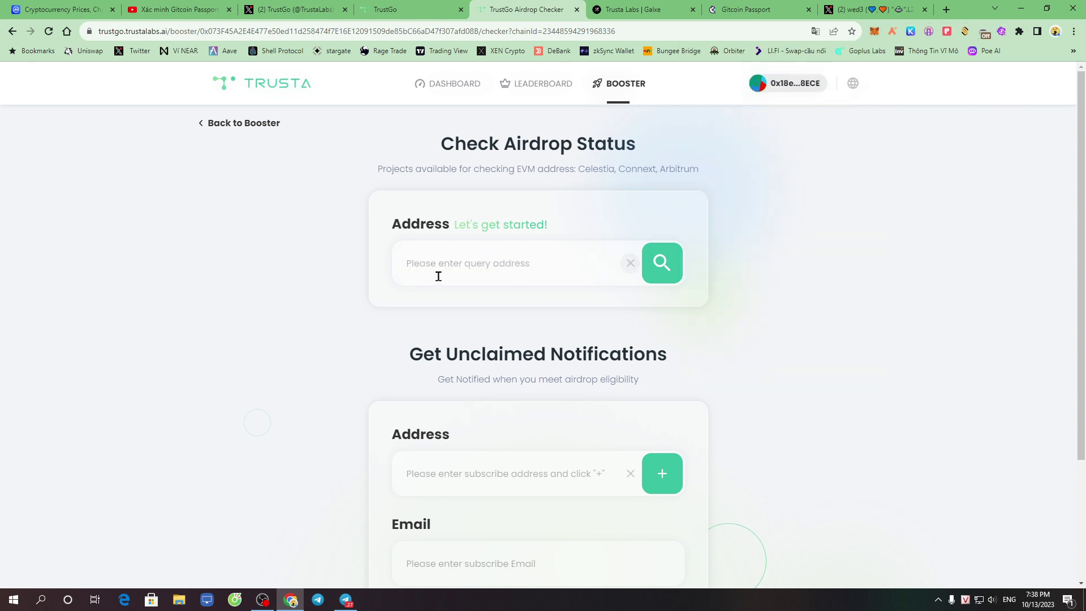
right_click(438, 272)
click(480, 355)
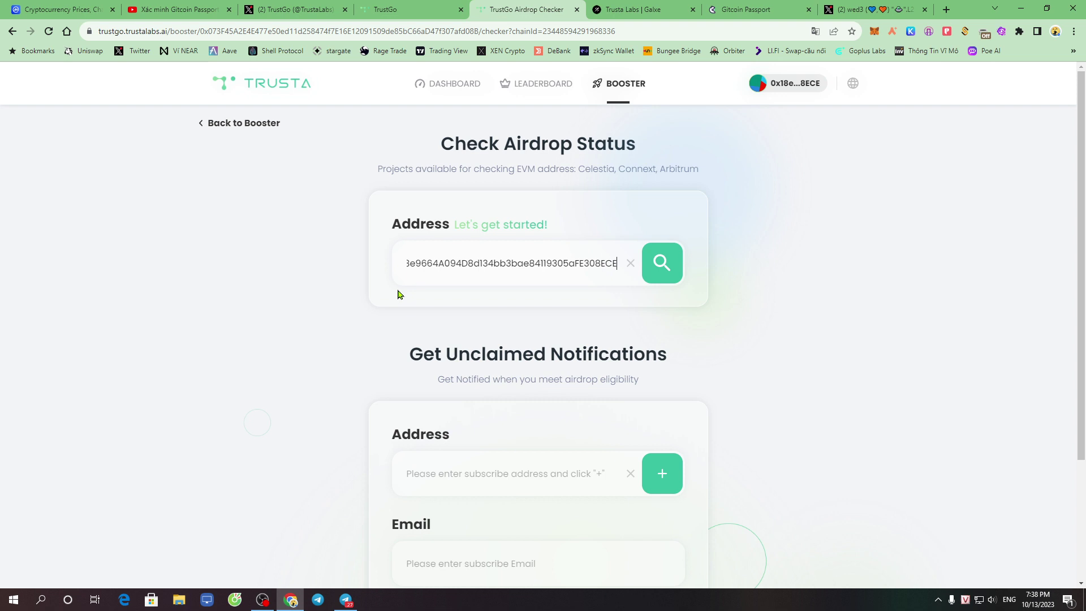
click(656, 265)
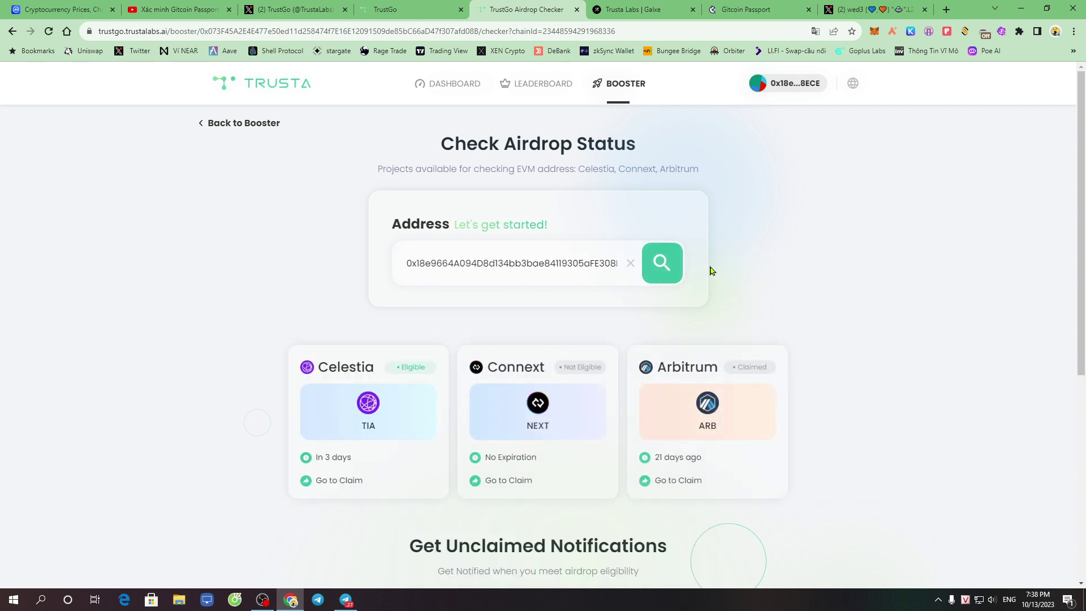
drag(419, 263, 579, 265)
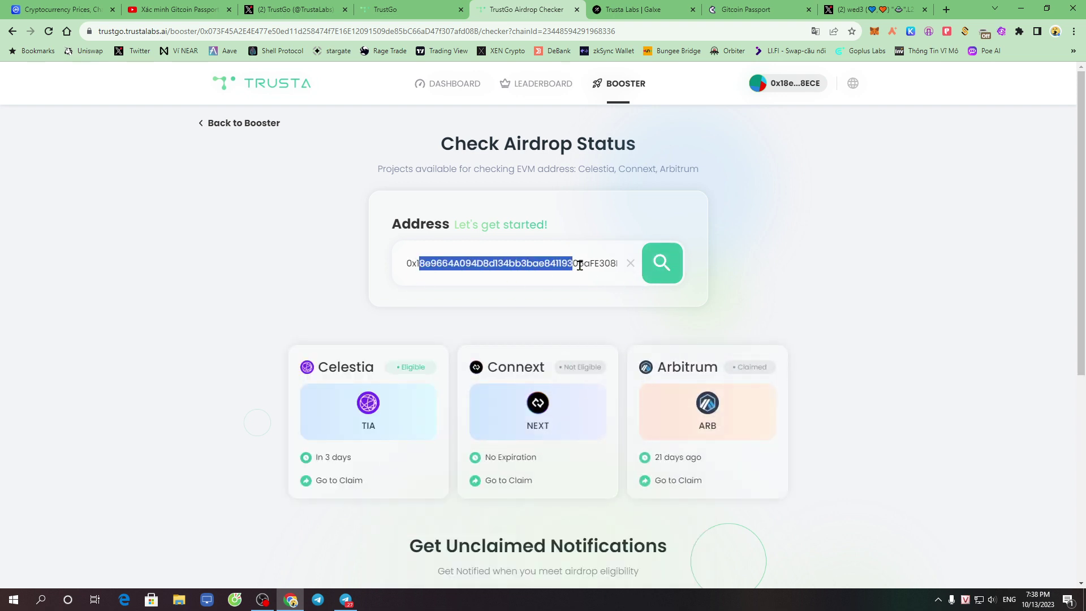
click(663, 267)
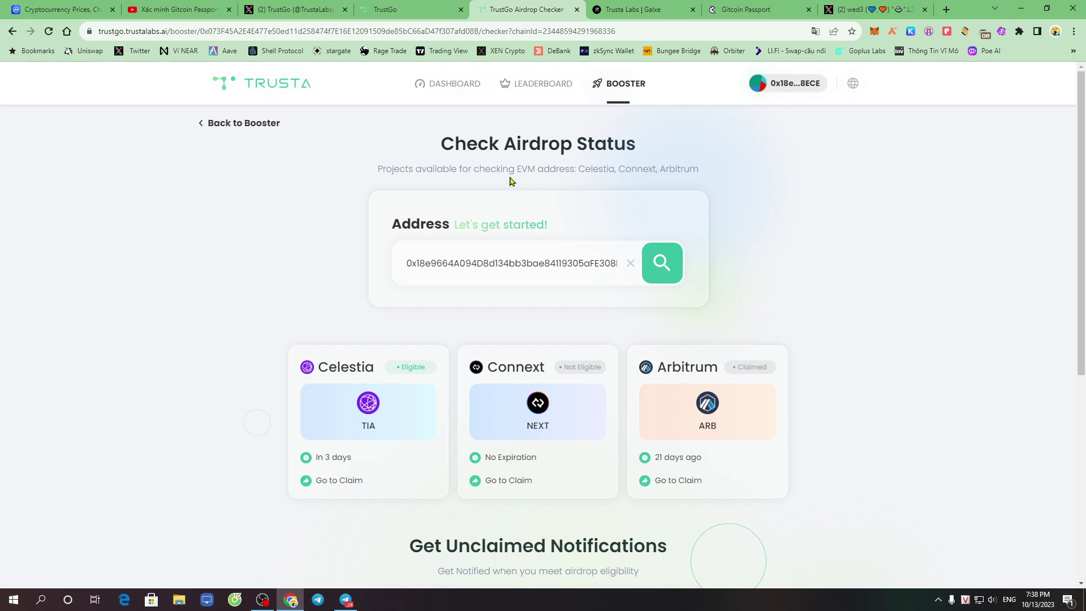
Step: Review which projects the checker supports for EVM addresses and the address being queried
drag(376, 169, 700, 170)
click(826, 228)
drag(411, 264, 620, 270)
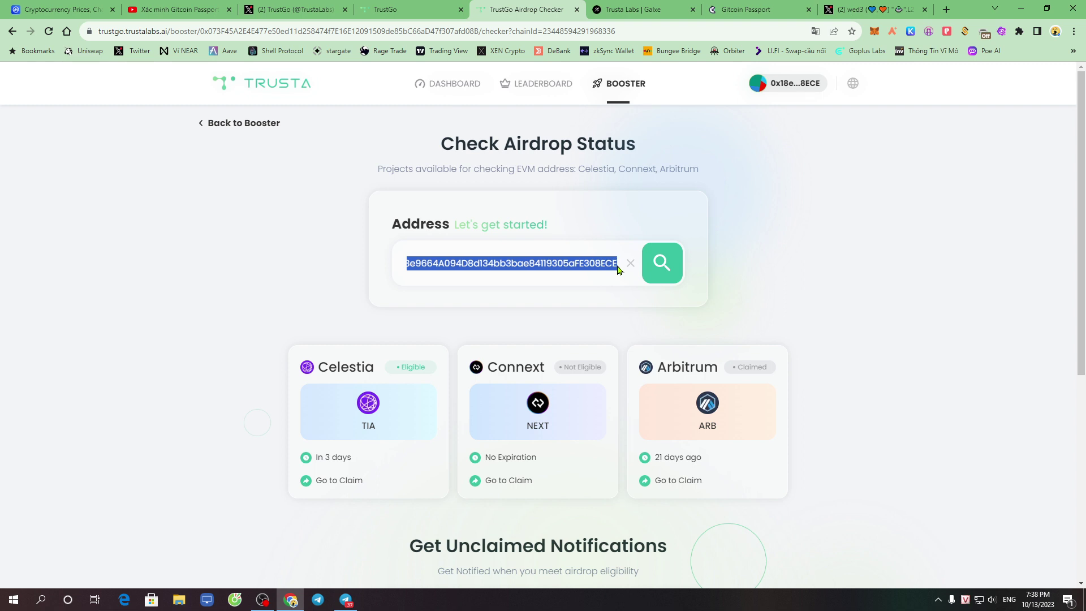
Step: Examine the eligibility status and remaining claim time on the Celestia airdrop card
drag(400, 369, 428, 374)
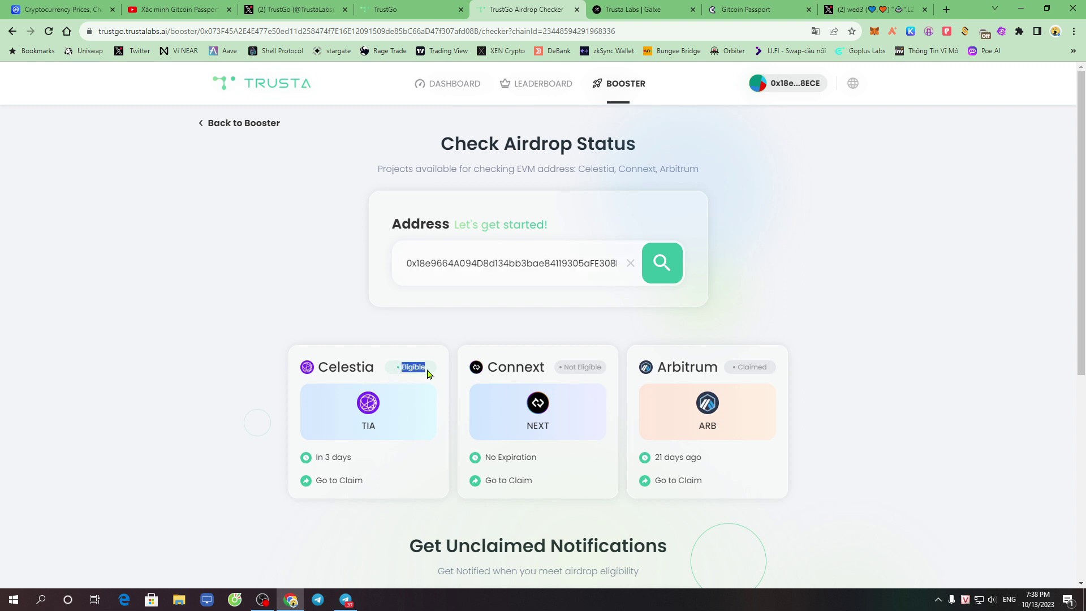
click(392, 427)
drag(389, 371, 425, 372)
click(417, 412)
drag(365, 465, 313, 463)
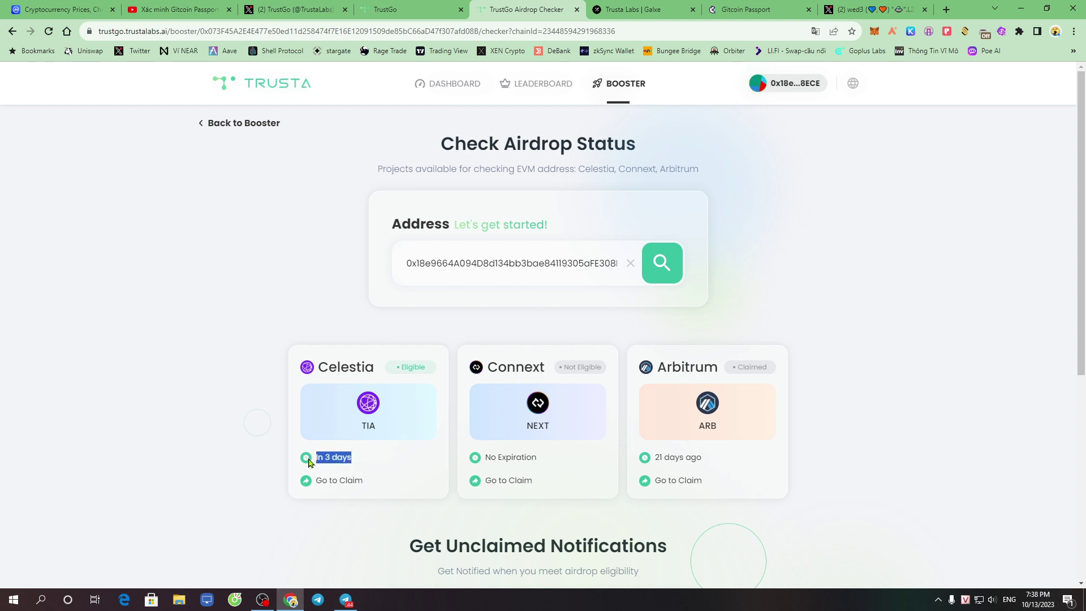
click(402, 448)
drag(375, 461, 305, 462)
drag(388, 454, 298, 460)
click(409, 455)
Step: Open the Celestia claim page, check its web address and return to the airdrop results
drag(398, 485, 293, 484)
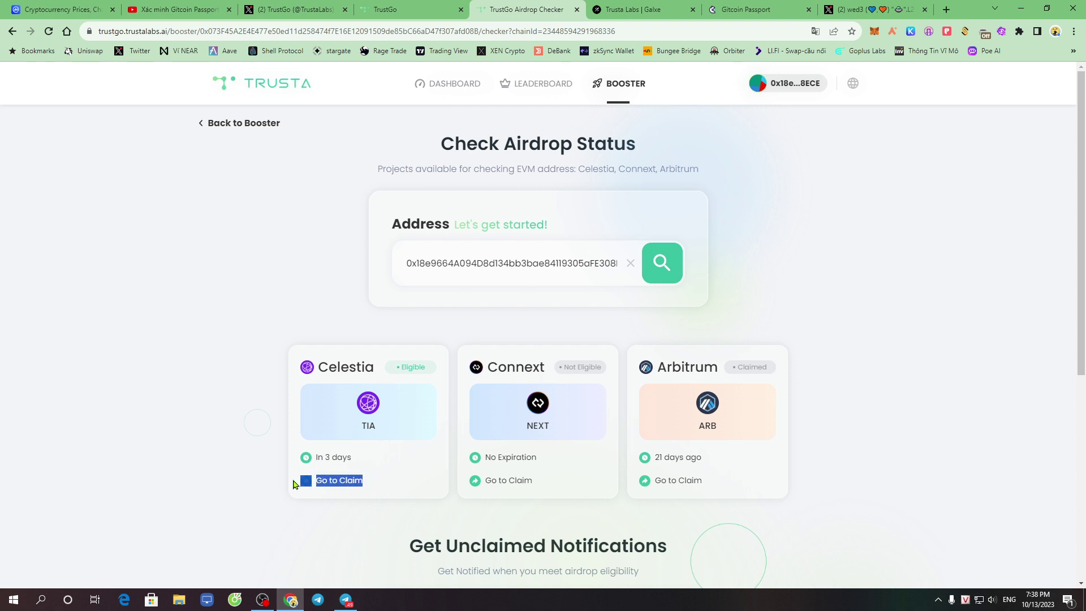
click(333, 492)
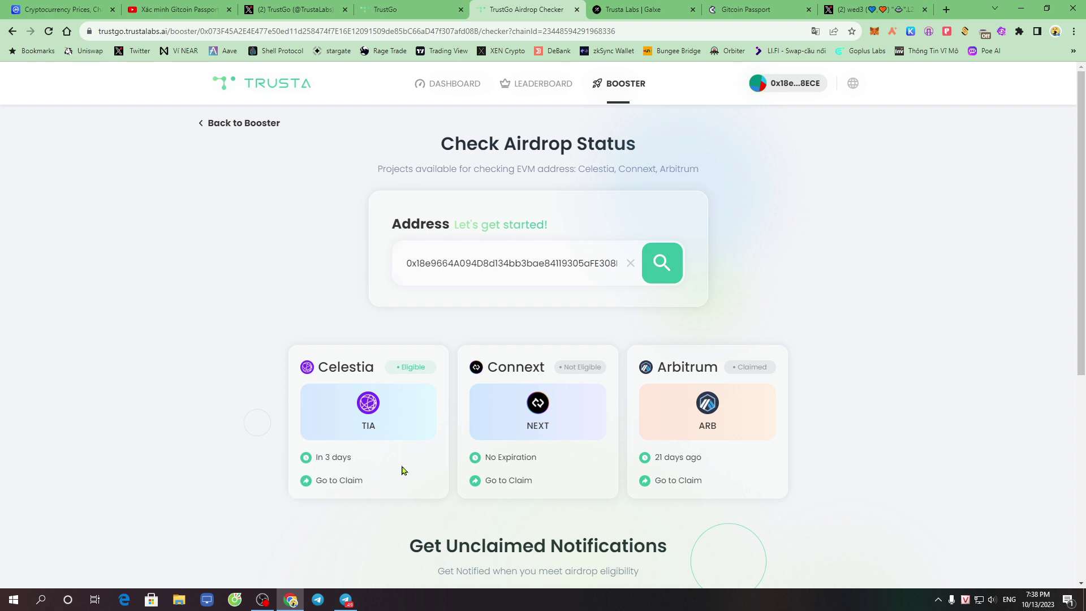
click(331, 485)
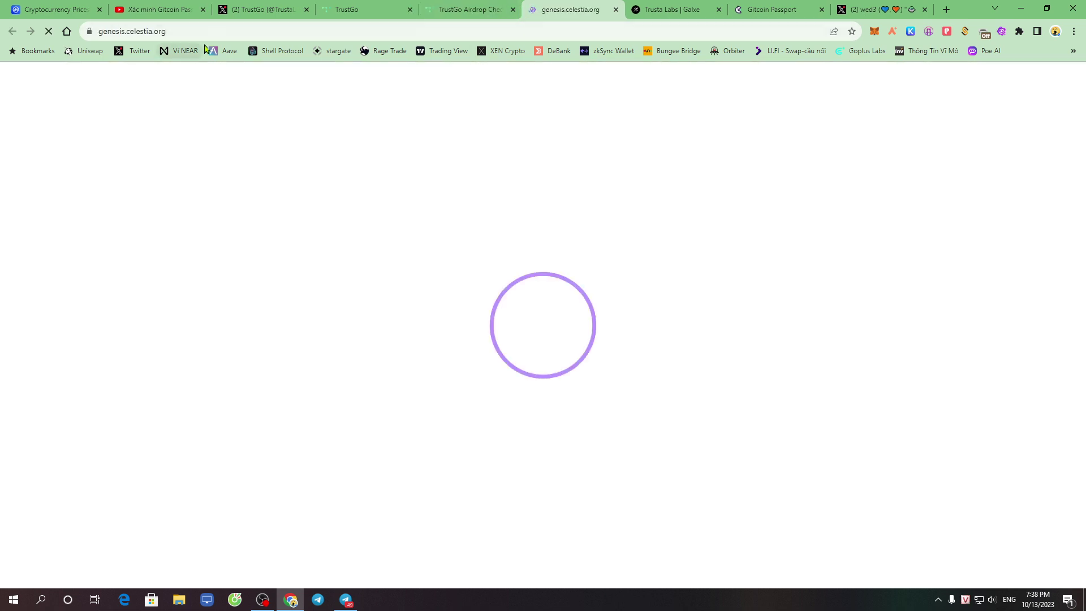
double_click(192, 31)
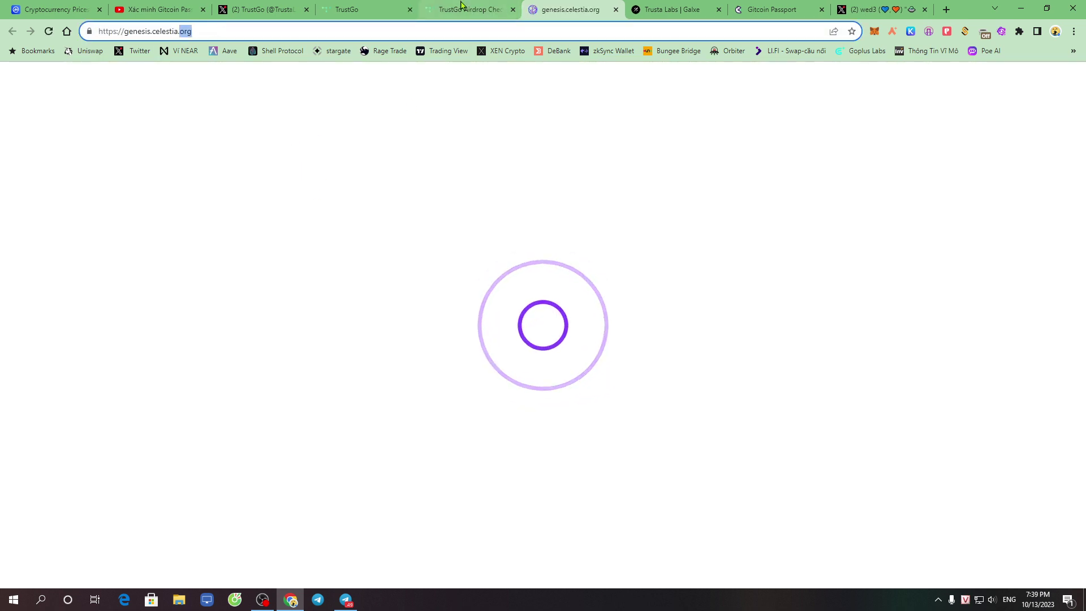
key(ctrl+shift+Tab)
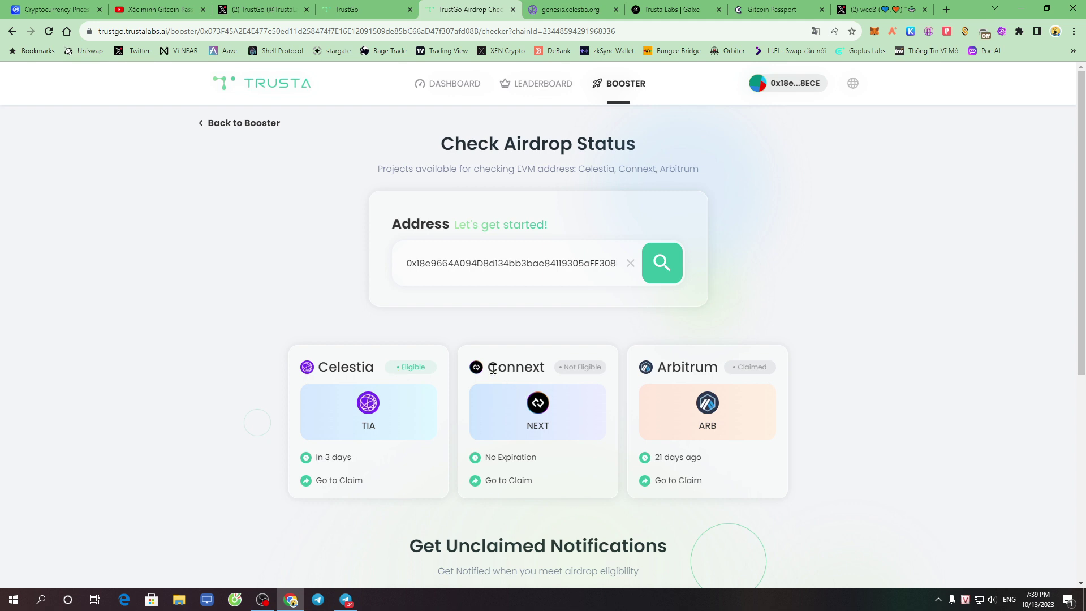
Step: Check the eligibility status on the Connext card, open its claim page and return to the results
drag(489, 366, 557, 367)
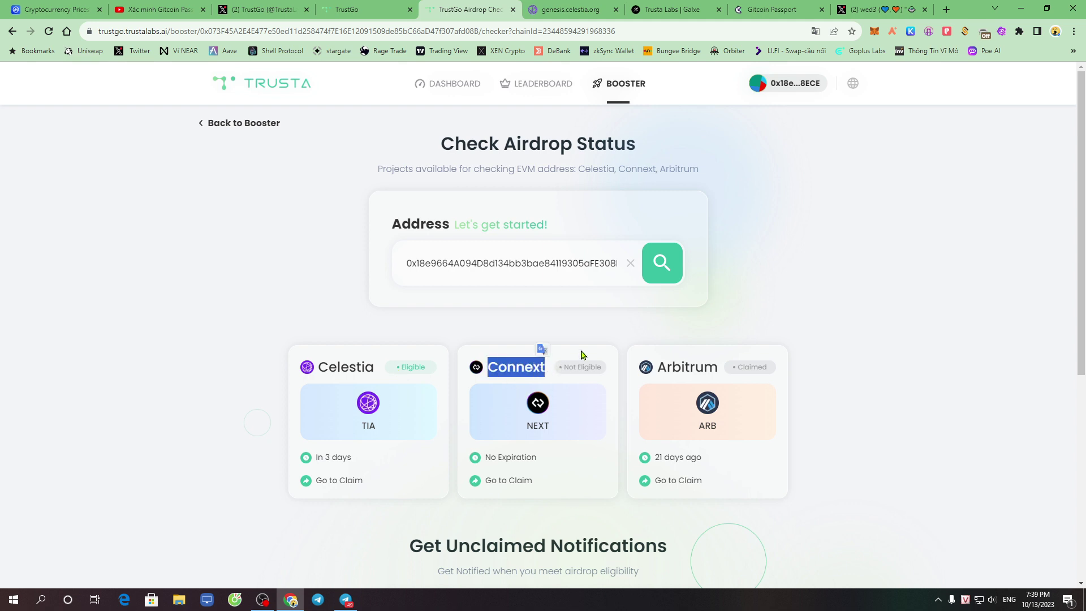
click(562, 368)
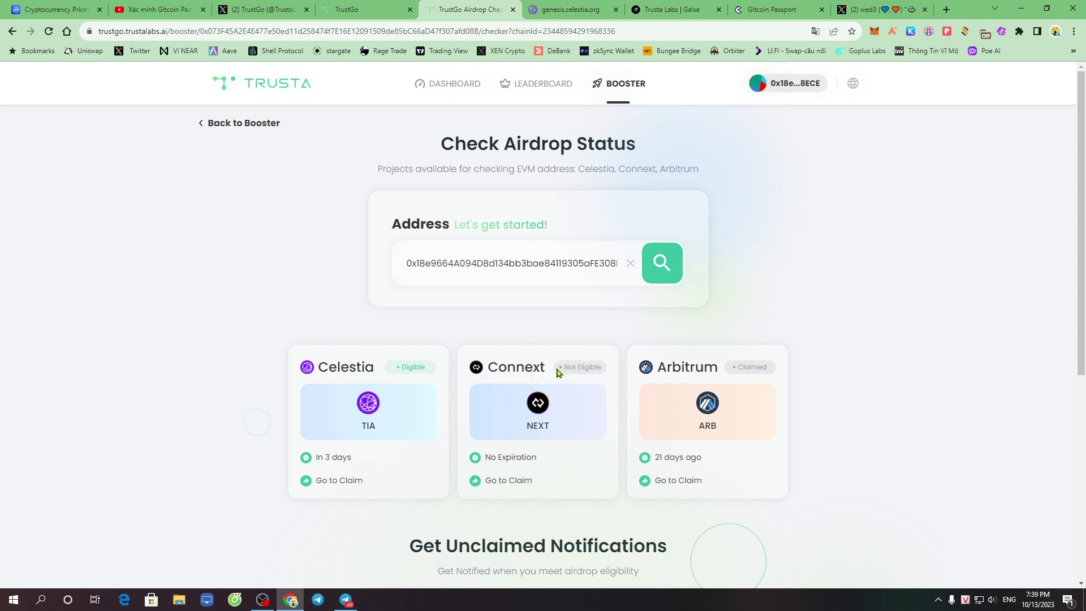
drag(557, 372, 606, 373)
click(565, 369)
drag(562, 371, 602, 373)
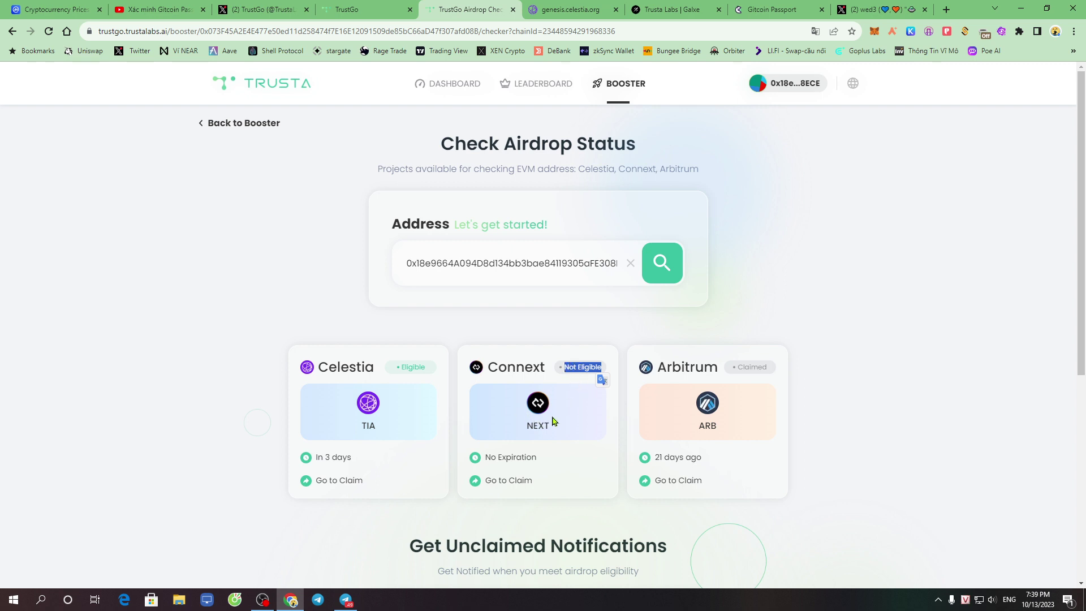
click(509, 481)
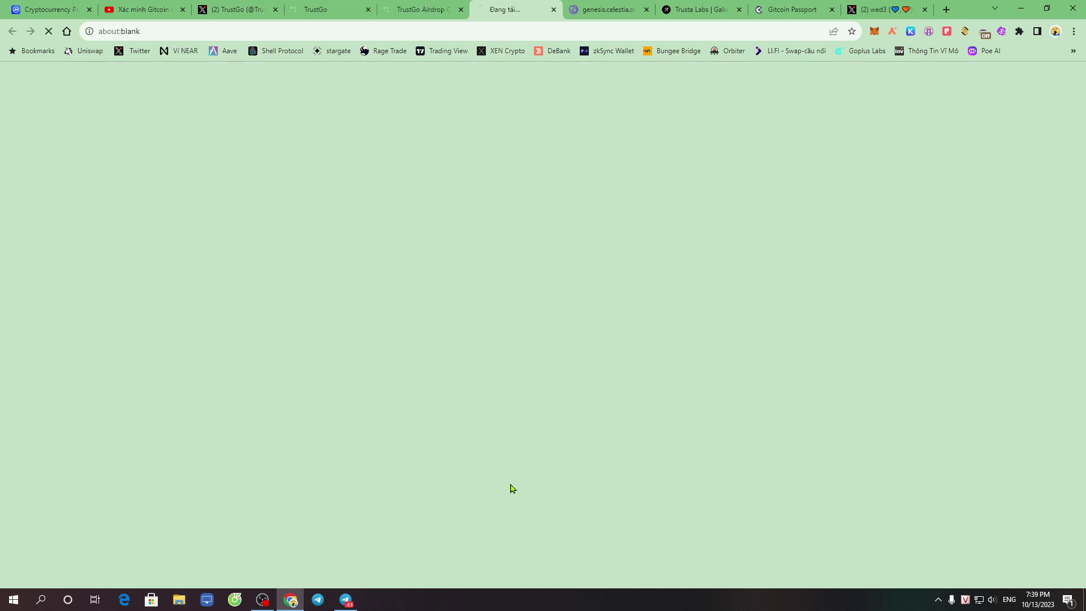
key(ctrl+shift+Tab)
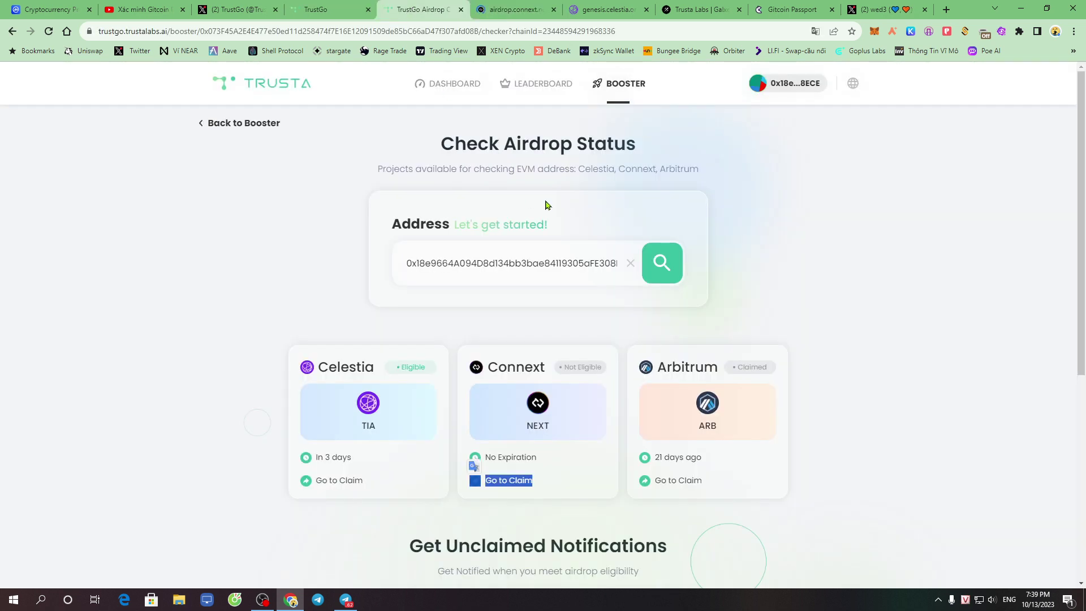
Step: Check the claim status on the Arbitrum card and open its claim site
double_click(658, 369)
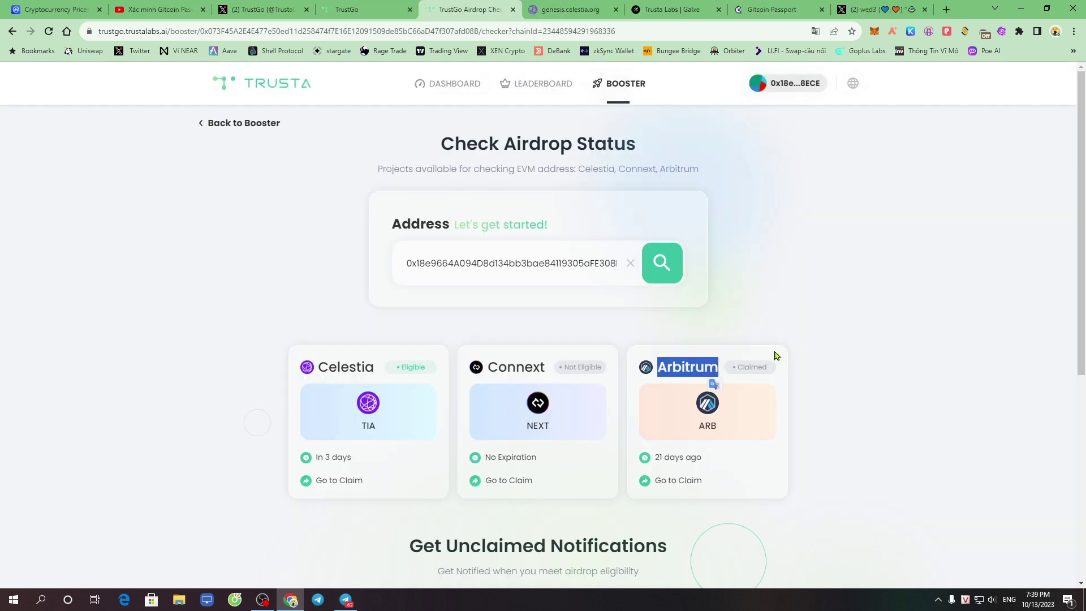
click(712, 440)
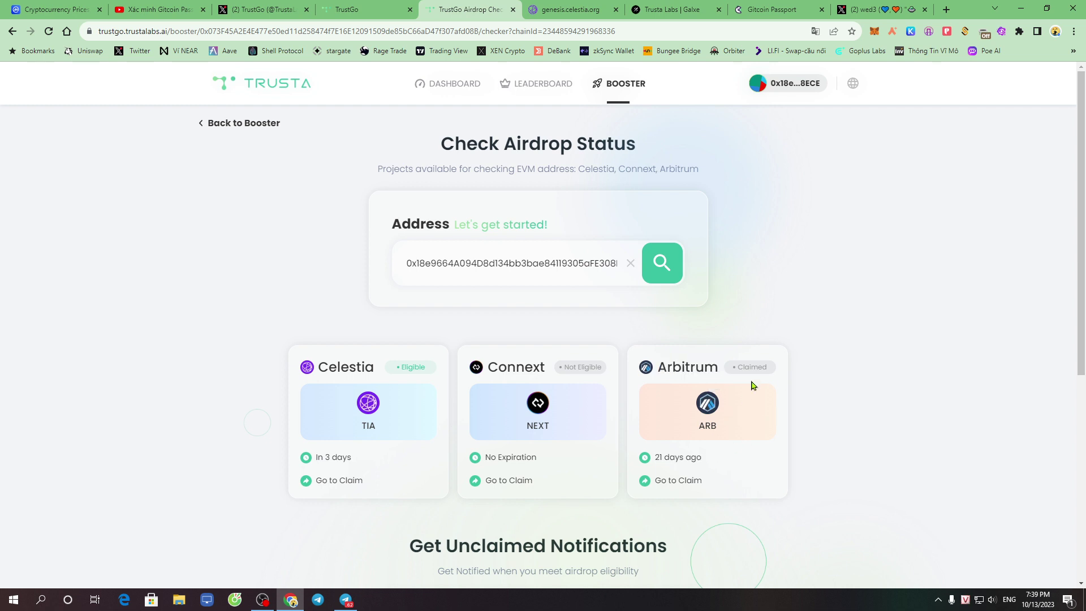
drag(729, 369, 768, 368)
click(813, 380)
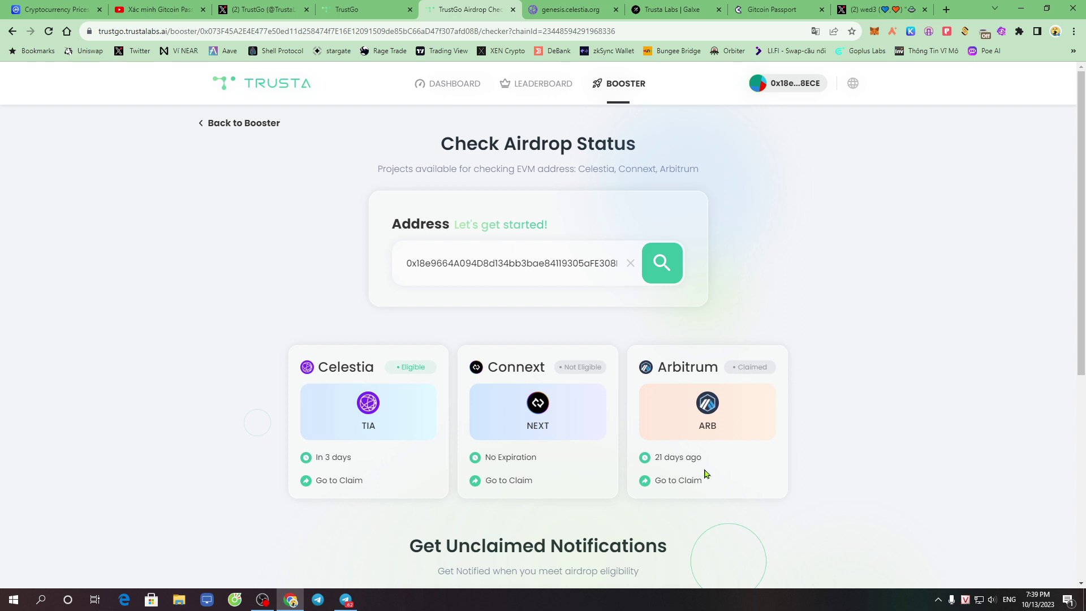
click(678, 480)
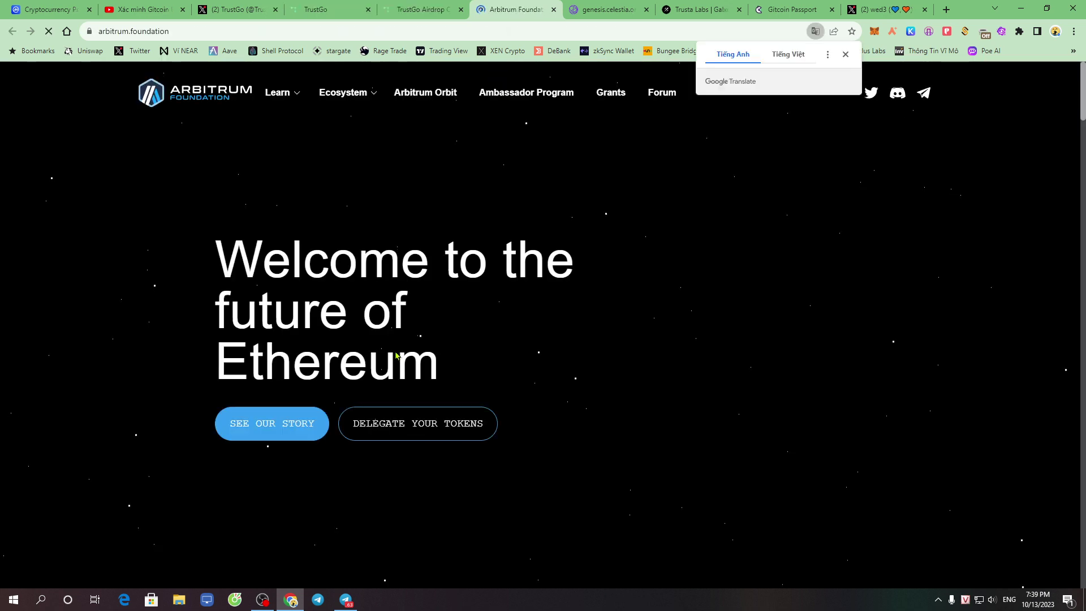
Step: Browse the Arbitrum Foundation homepage from its introduction to the Step Forward section
scroll(618, 347, down, 3)
scroll(618, 347, down, 5)
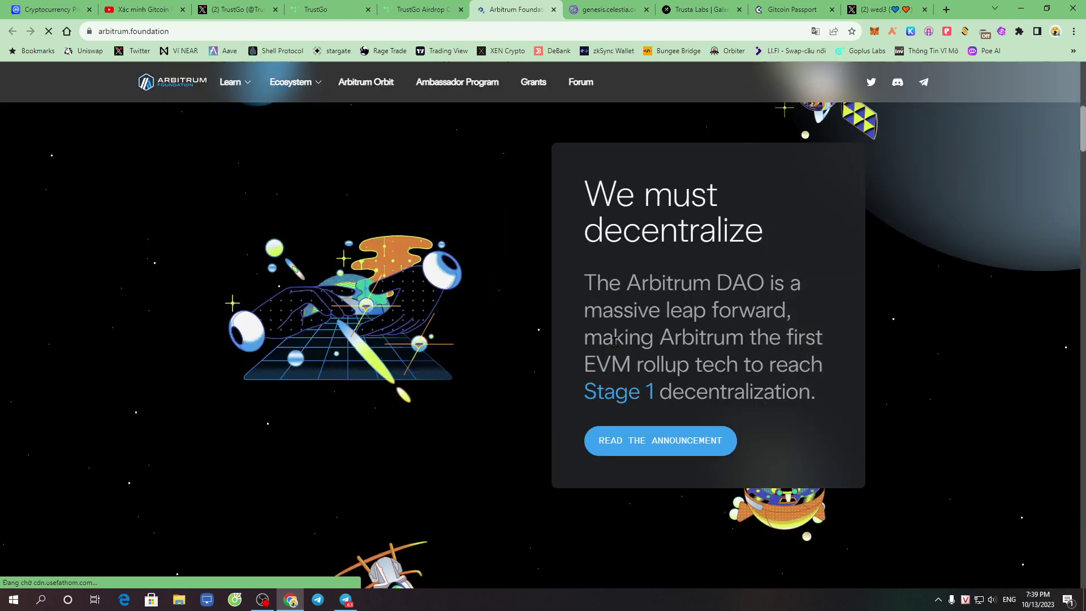
scroll(617, 347, up, 9)
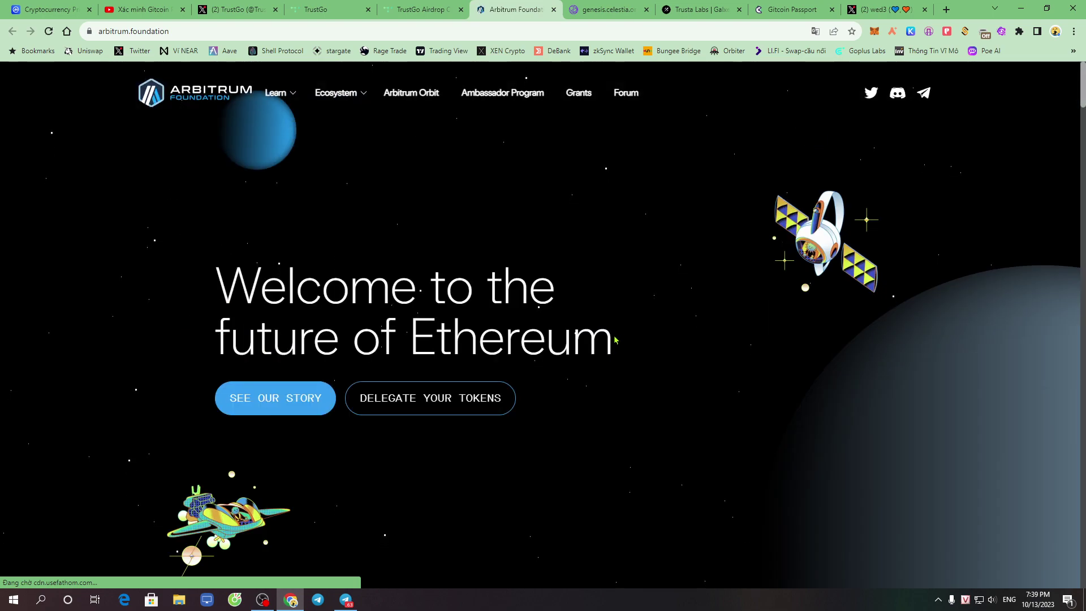
scroll(618, 347, down, 10)
scroll(608, 344, down, 12)
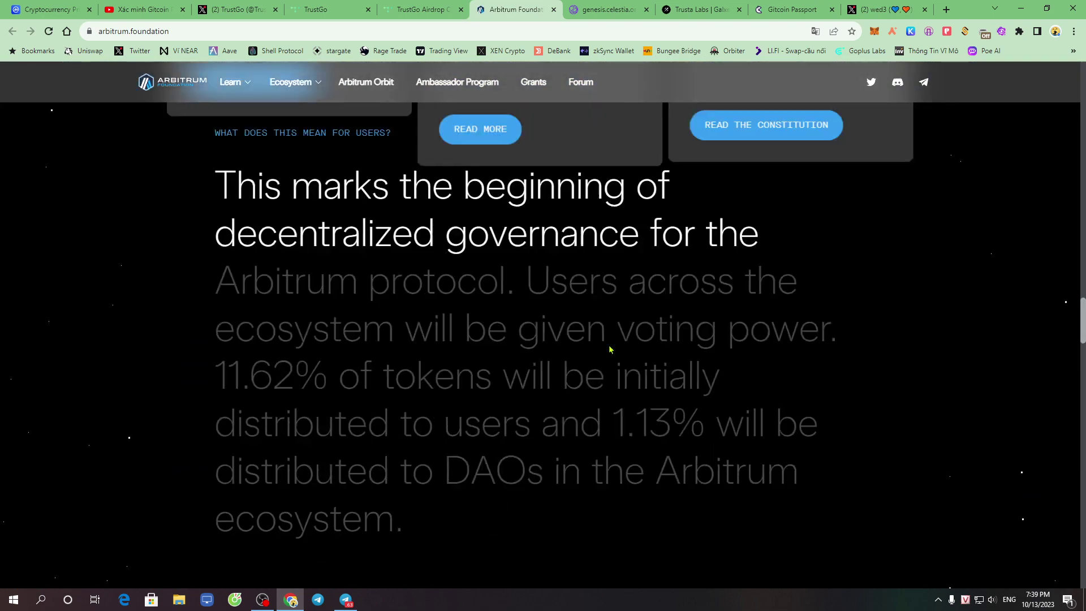
scroll(610, 349, down, 5)
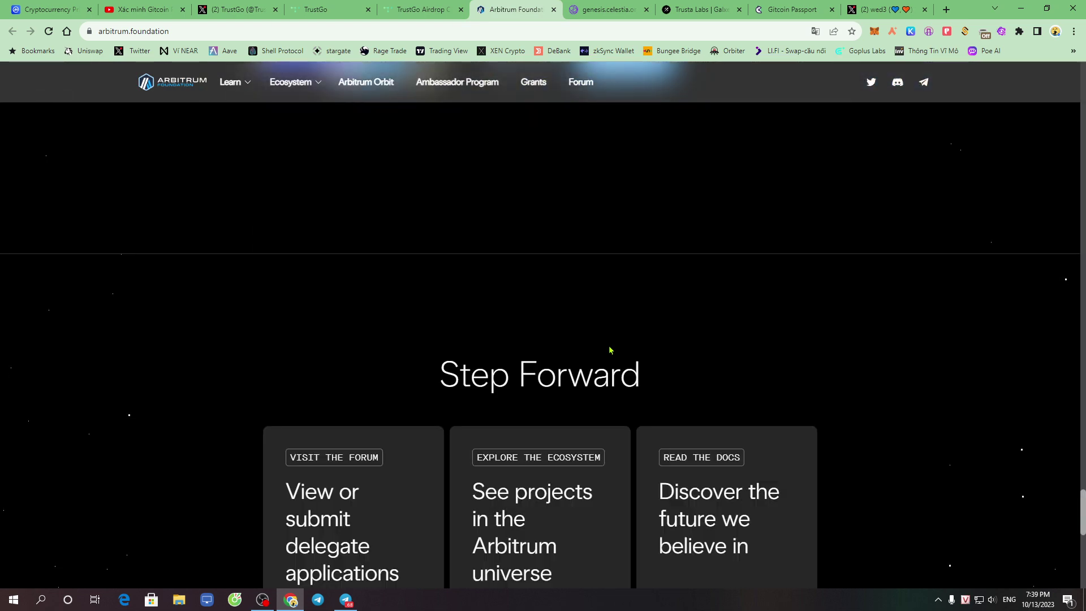
Step: Return to the TrustGo airdrop results and check the claim status on the Arbitrum card
click(409, 6)
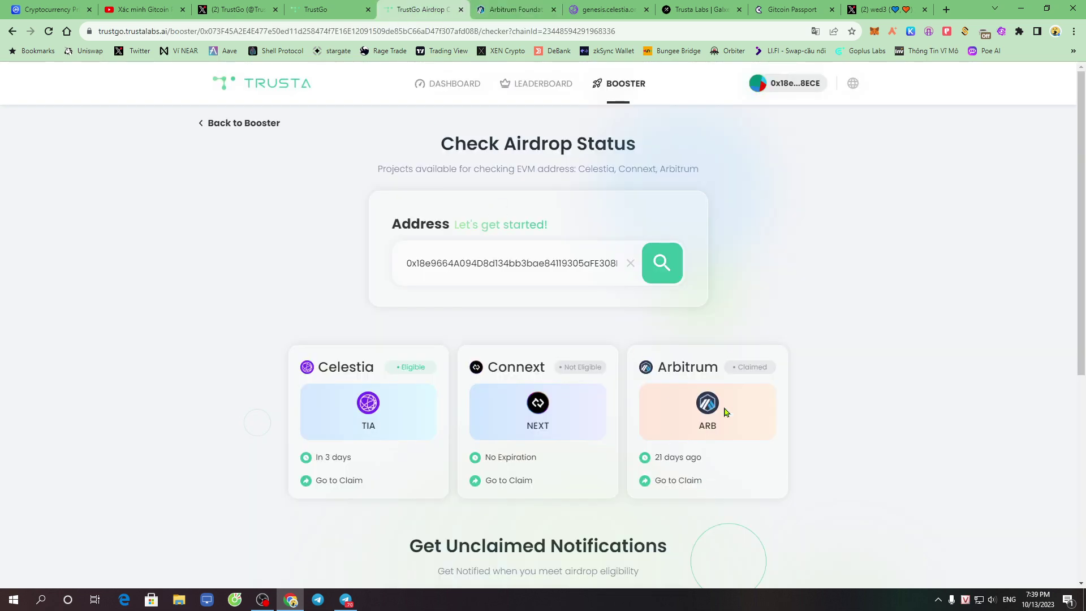
drag(734, 367, 782, 367)
click(728, 374)
drag(730, 372, 778, 374)
Step: Paste the copied wallet address into the address field of the Get Unclaimed Notifications form
scroll(813, 393, down, 6)
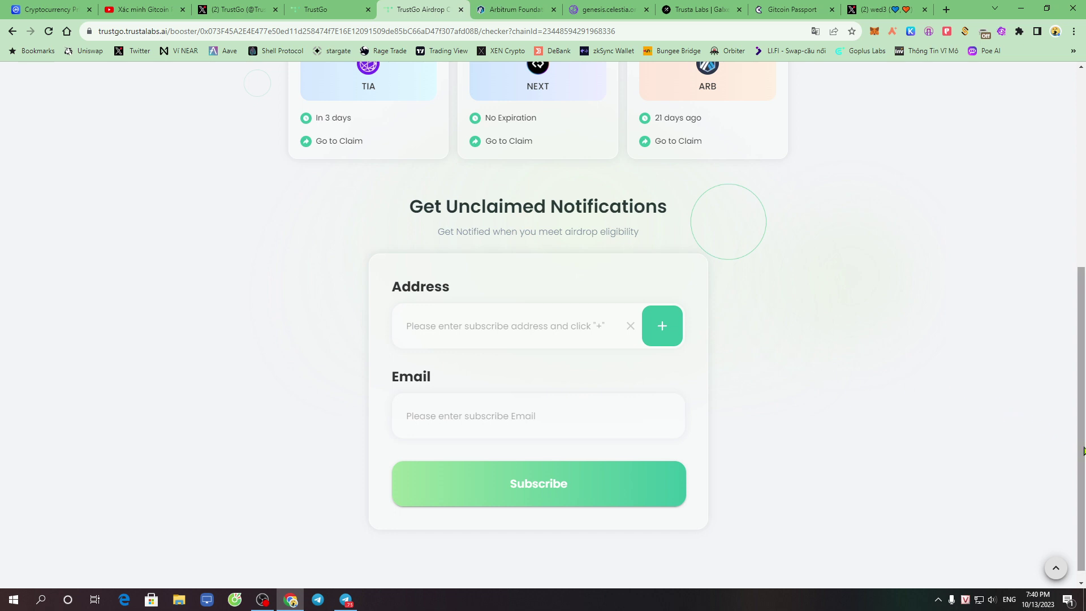
mouse_move(1082, 443)
mouse_down()
mouse_move(1082, 268)
mouse_move(1083, 452)
mouse_up()
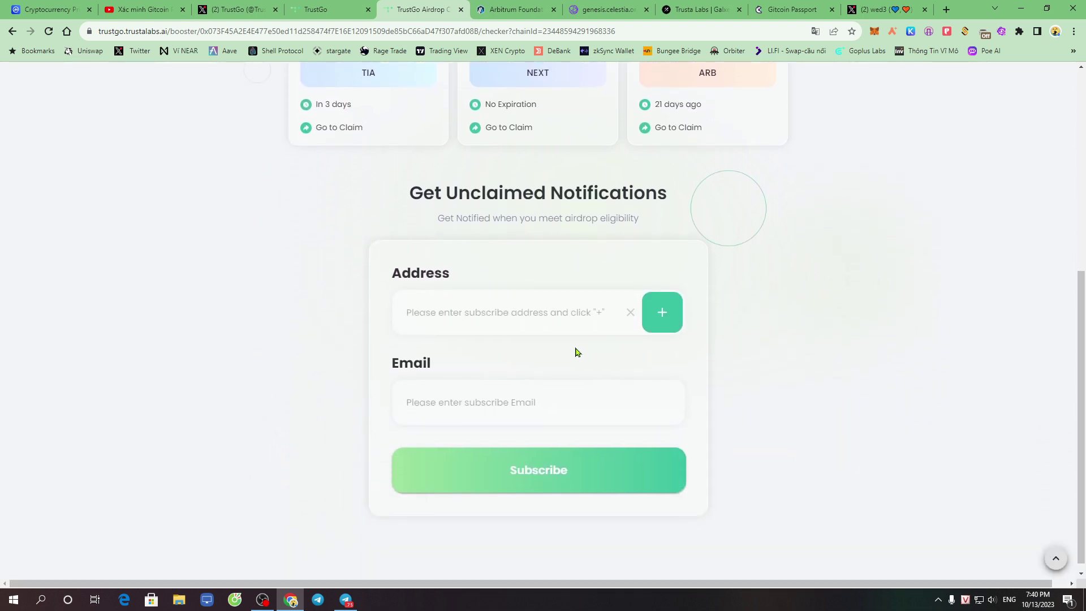
click(476, 312)
right_click(451, 312)
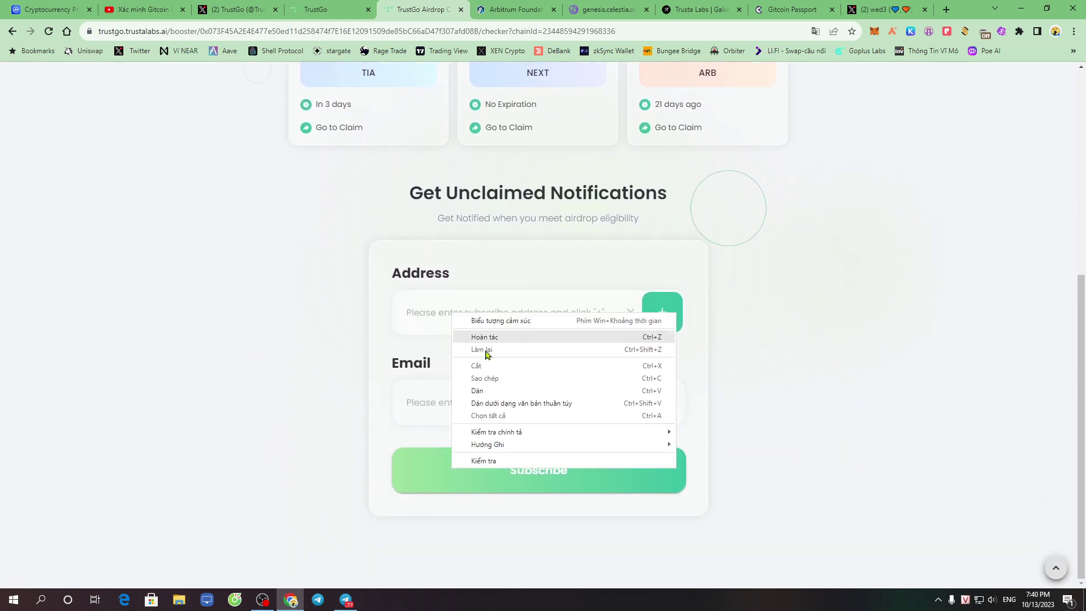
click(493, 389)
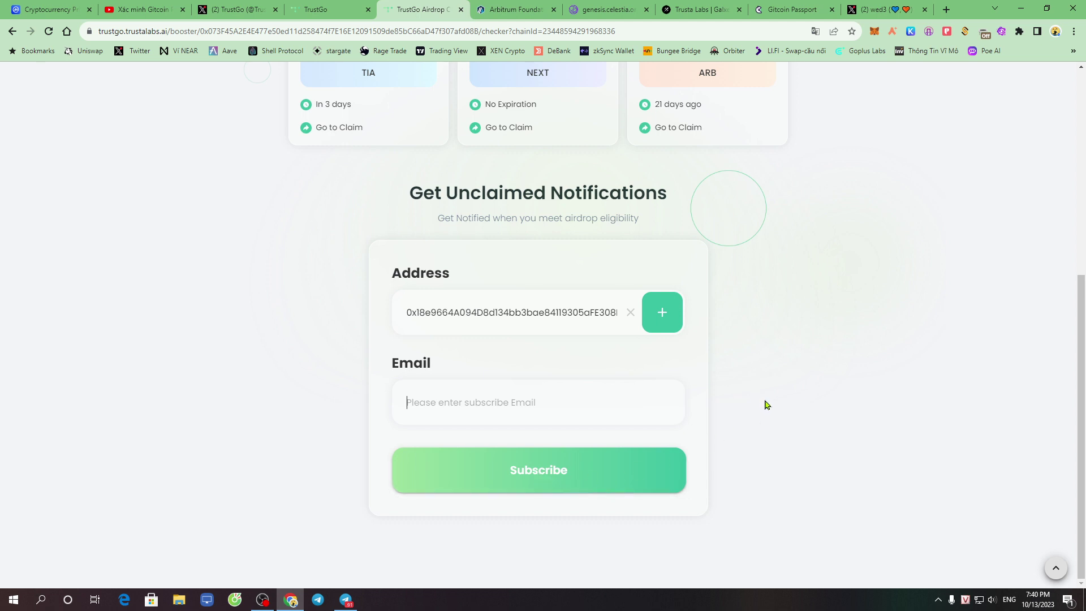
drag(423, 318, 574, 314)
click(750, 380)
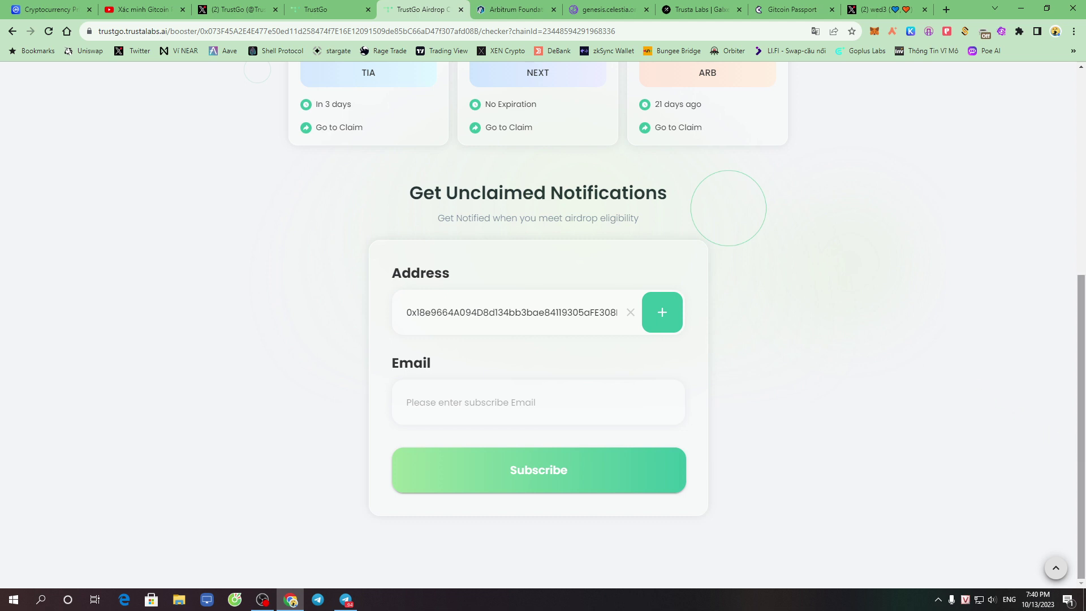
scroll(1081, 396, up, 1)
scroll(1081, 396, up, 5)
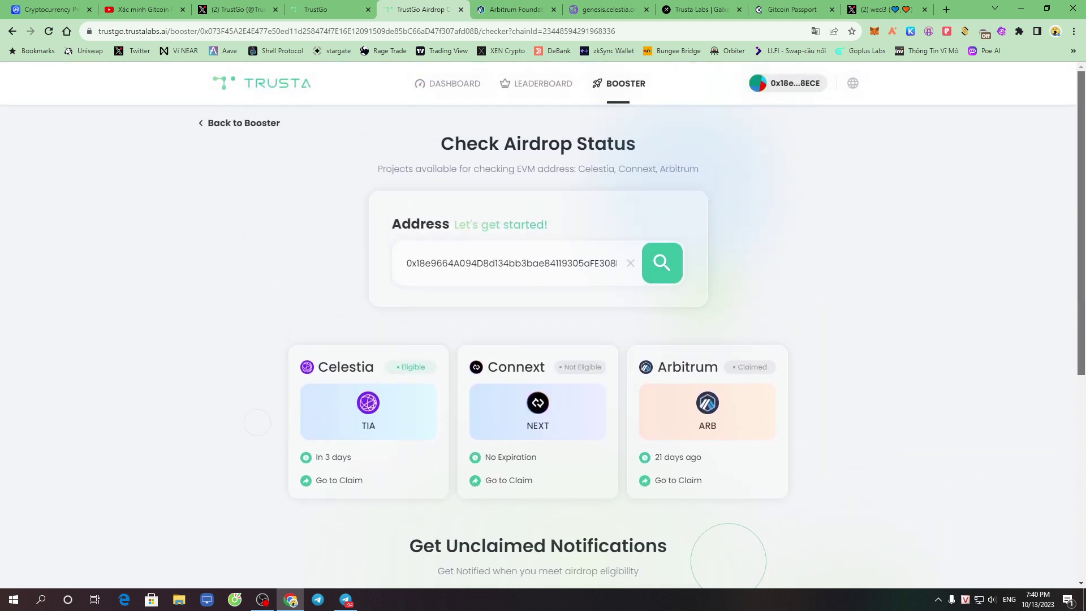
scroll(1082, 406, down, 5)
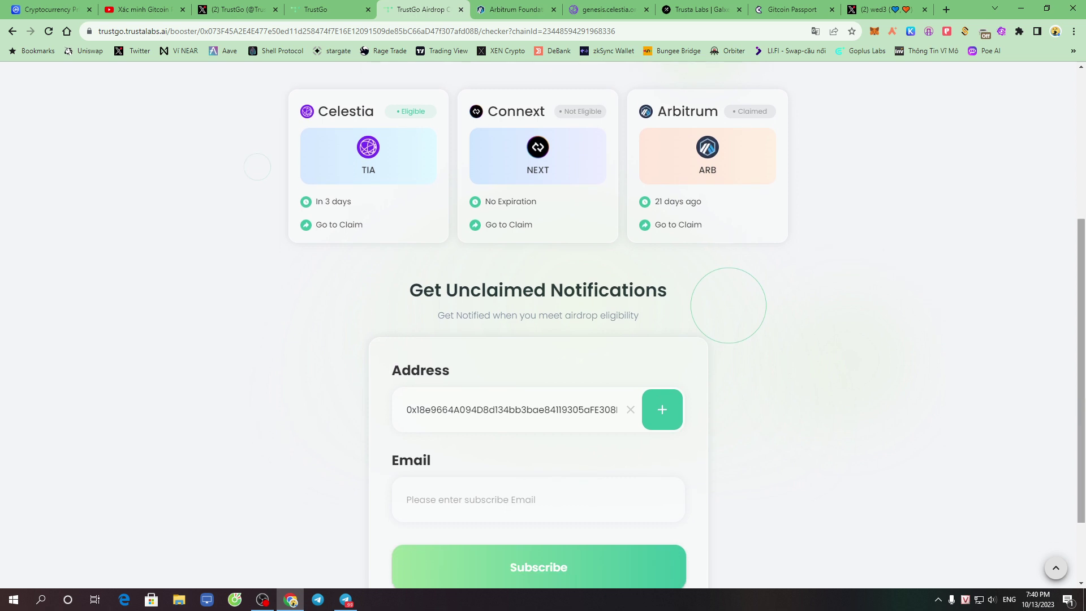
drag(1081, 391, 1081, 231)
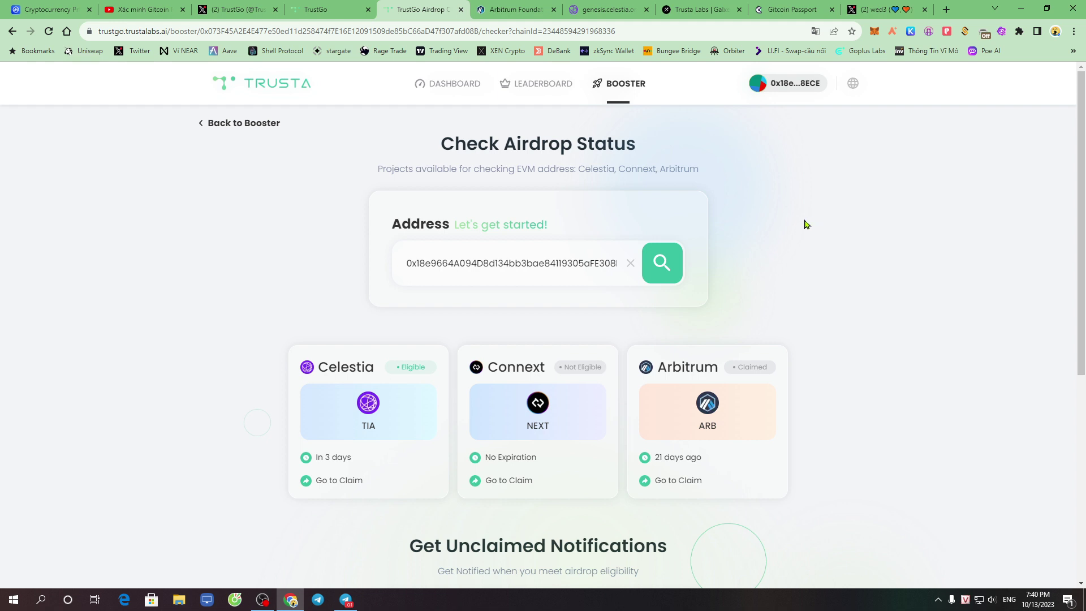
mouse_move(1082, 199)
mouse_down()
mouse_move(1082, 280)
mouse_move(1081, 199)
mouse_up()
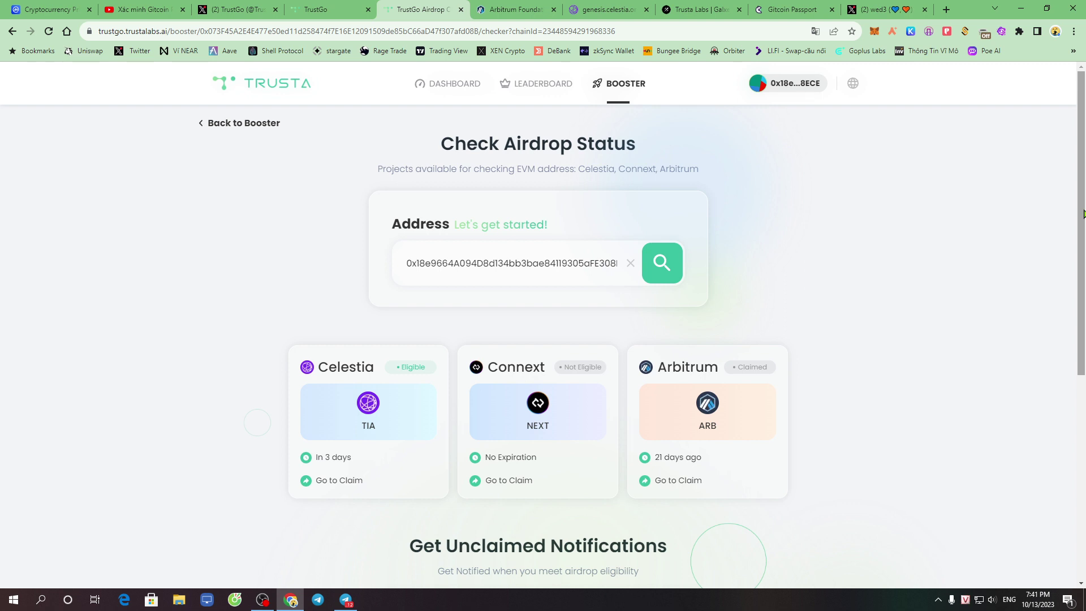
mouse_move(1083, 214)
mouse_down()
mouse_move(1082, 365)
mouse_move(1081, 203)
mouse_up()
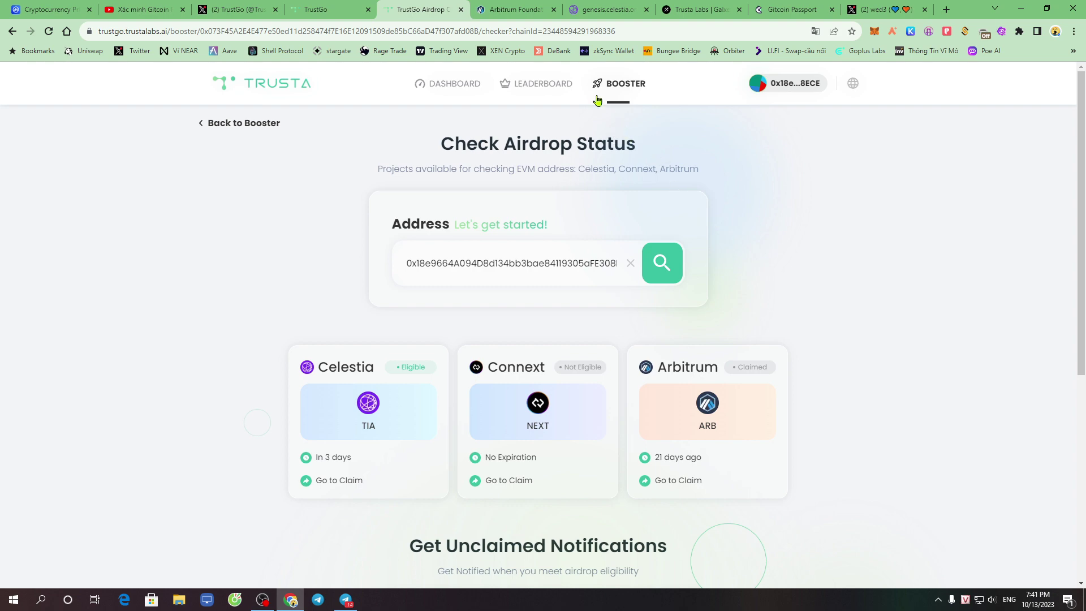
Step: Switch to the Trusta Labs space on Galxe and open the Linea X Trustalabs Memorial campaign
click(781, 8)
key(ctrl+Tab)
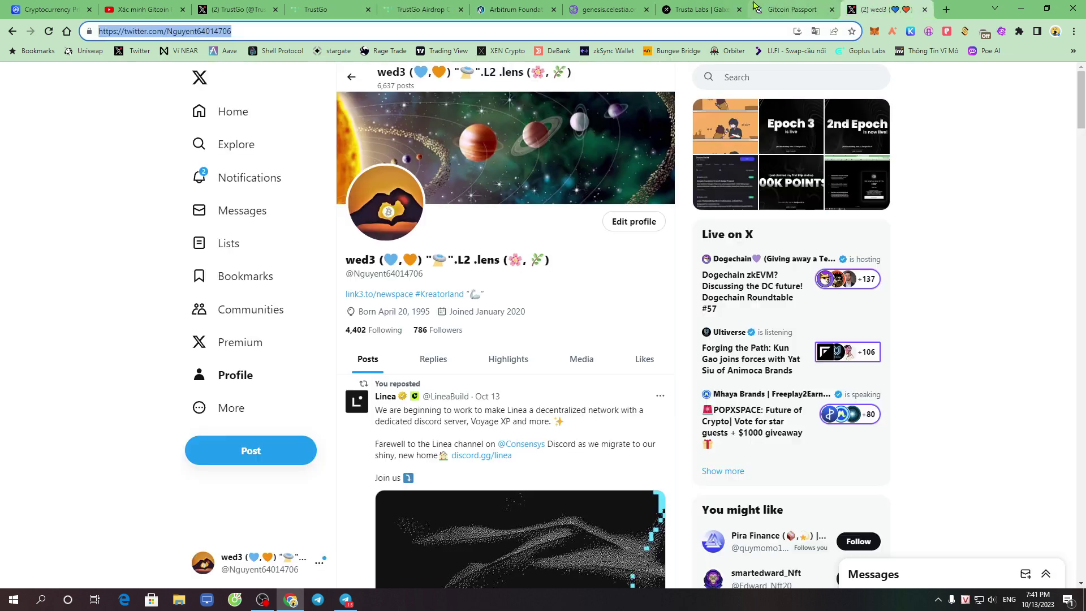
click(237, 9)
click(730, 5)
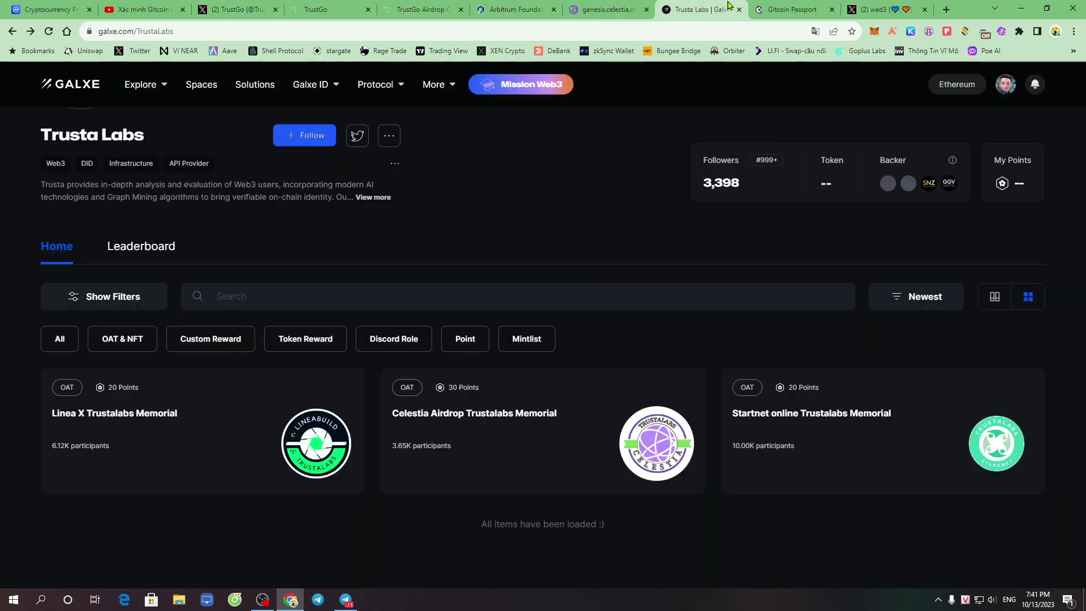
click(789, 9)
click(669, 6)
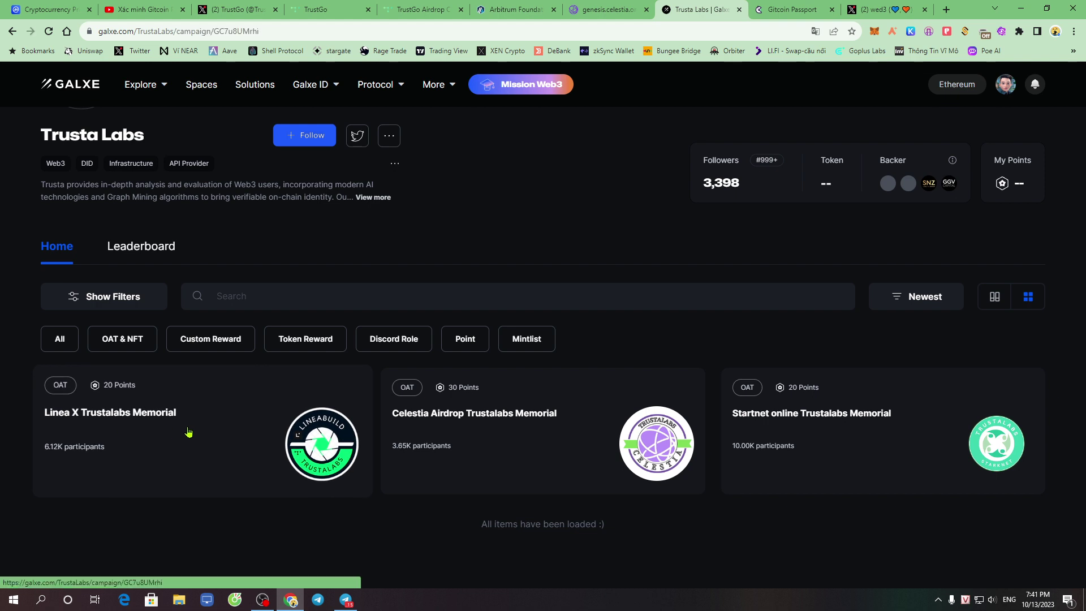
click(237, 436)
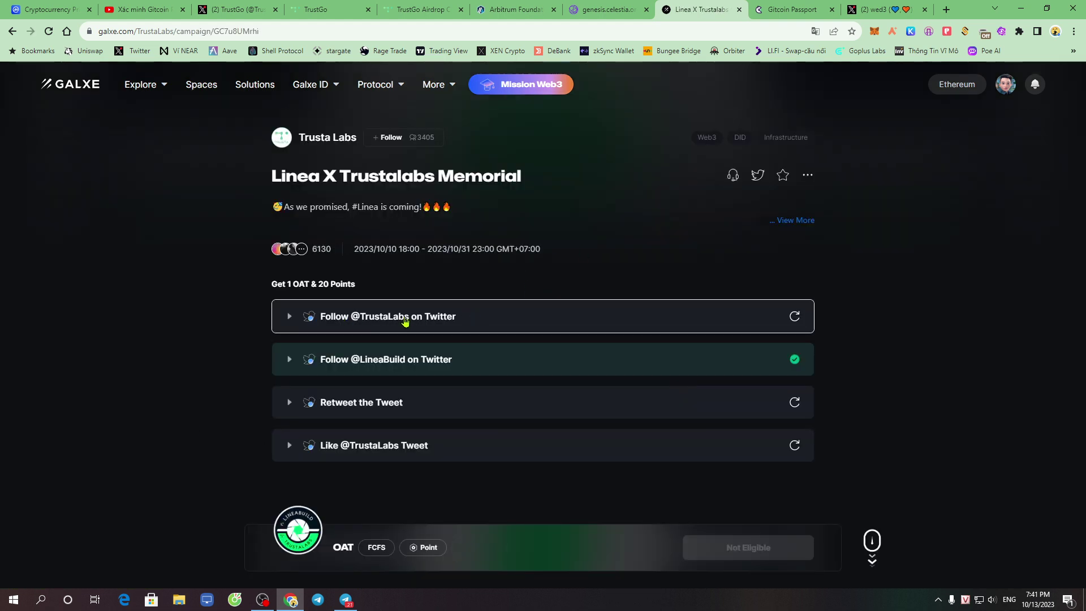
click(794, 316)
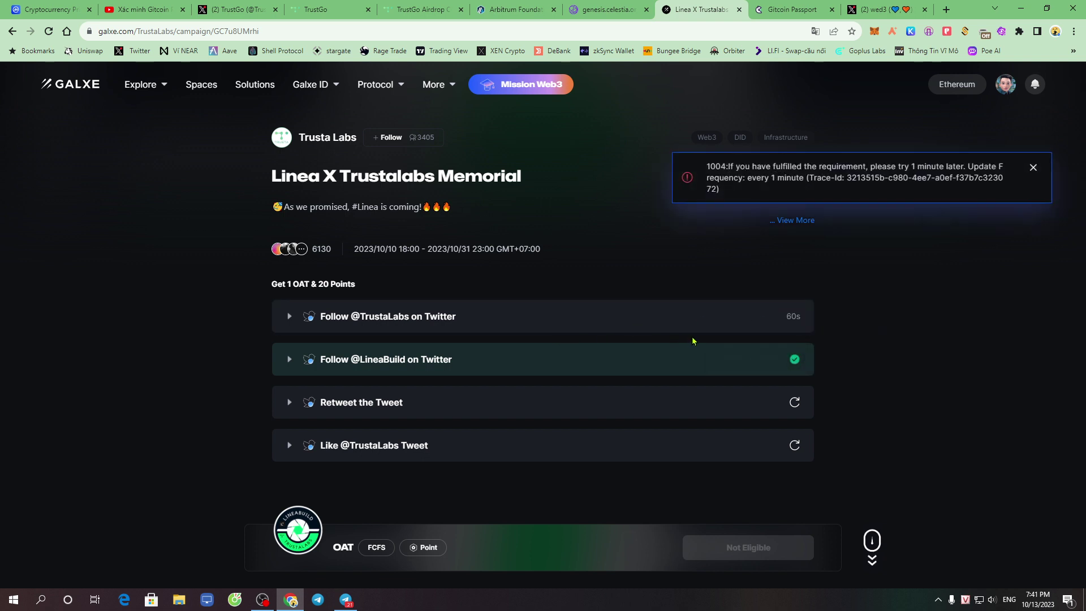
click(507, 323)
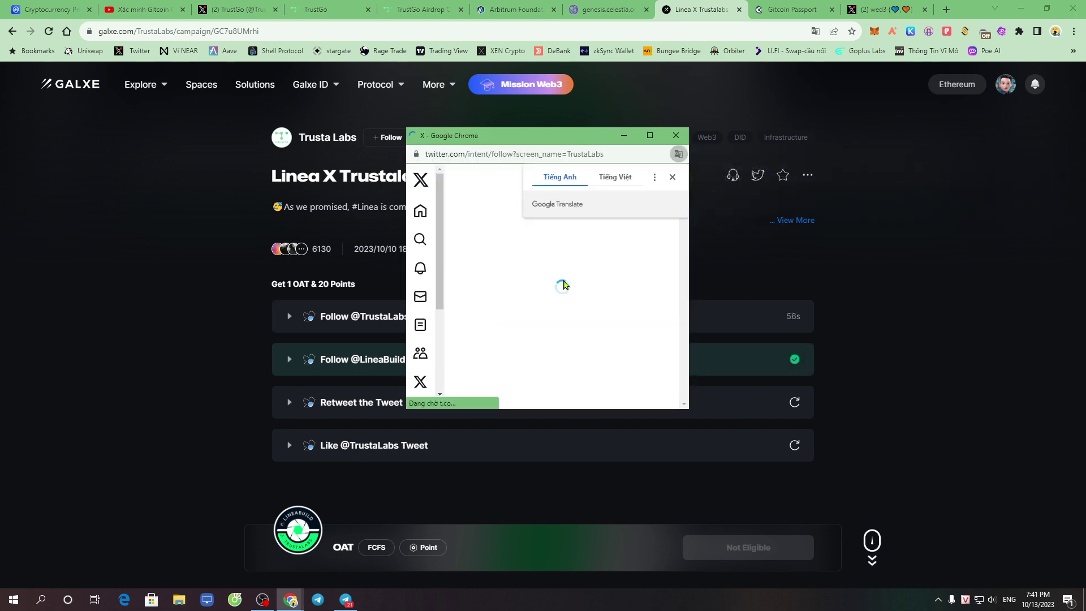
click(551, 309)
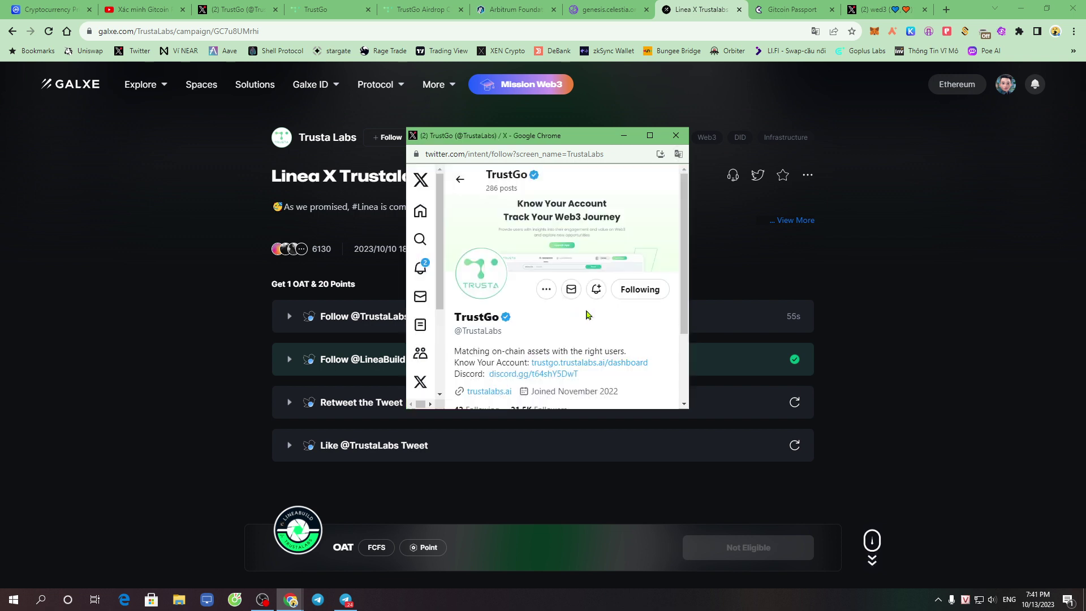
click(676, 135)
Step: Repost the TrustGo Linea launch tweet for the Retweet the Tweet task and close its page
click(469, 414)
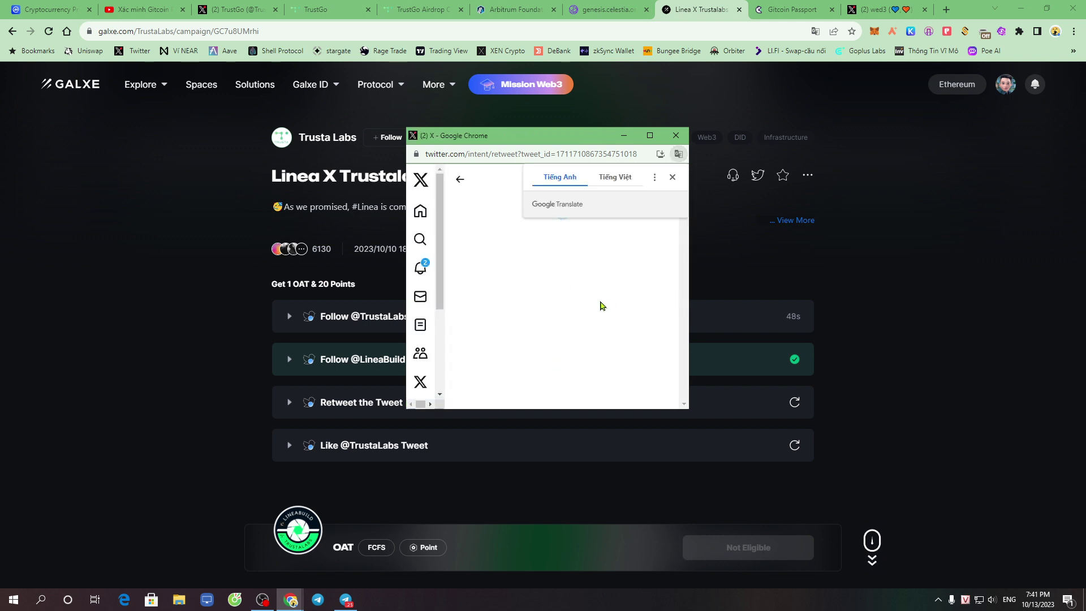
click(541, 315)
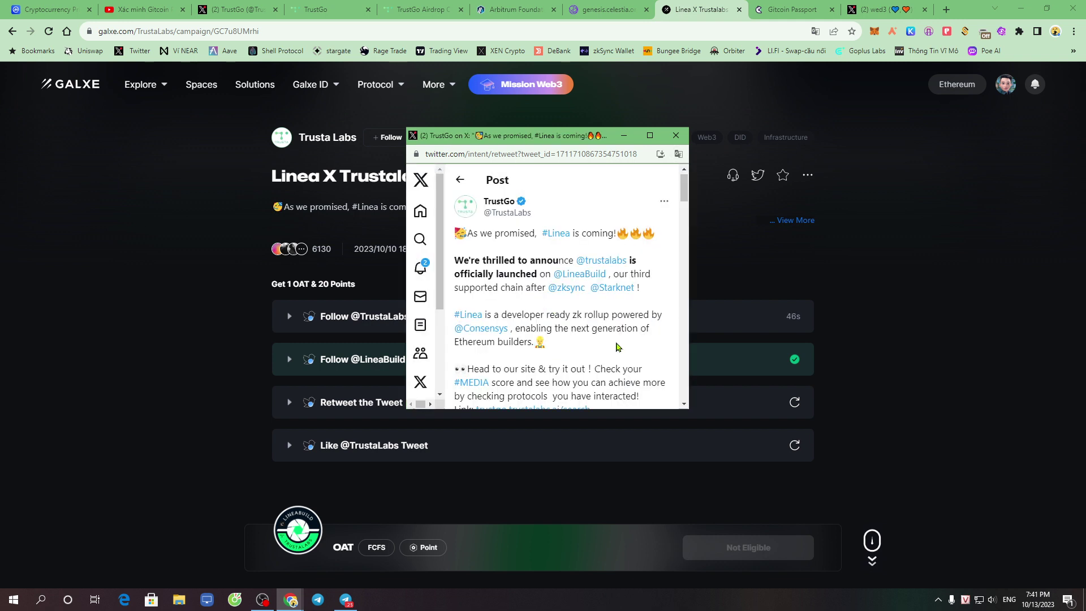
scroll(566, 283, down, 8)
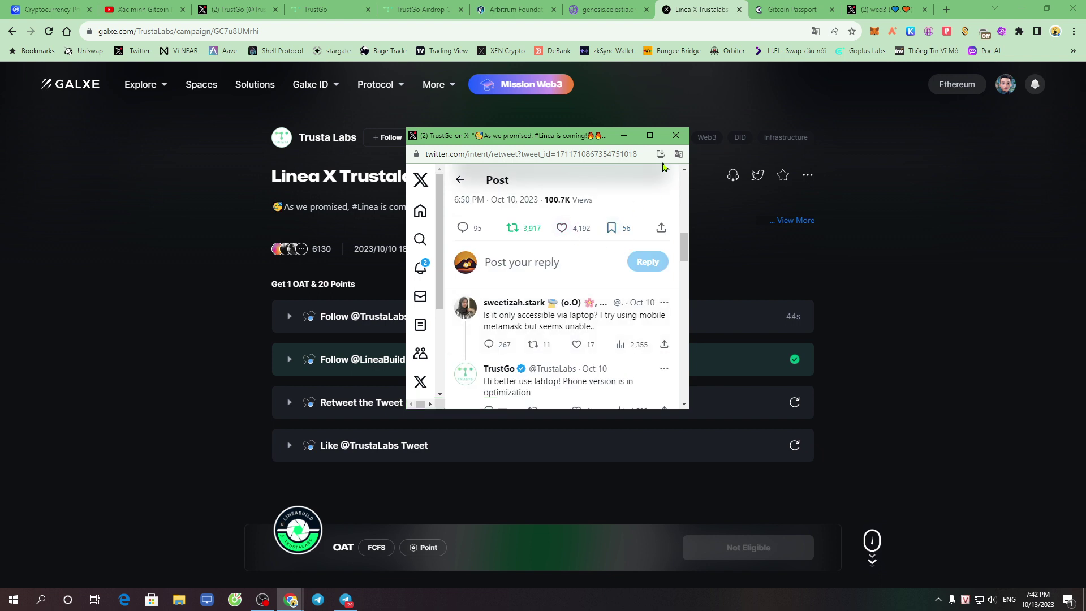
click(676, 135)
Step: Like the TrustaLabs tweet for its task, and verify the like and retweet tasks on Galxe
click(407, 451)
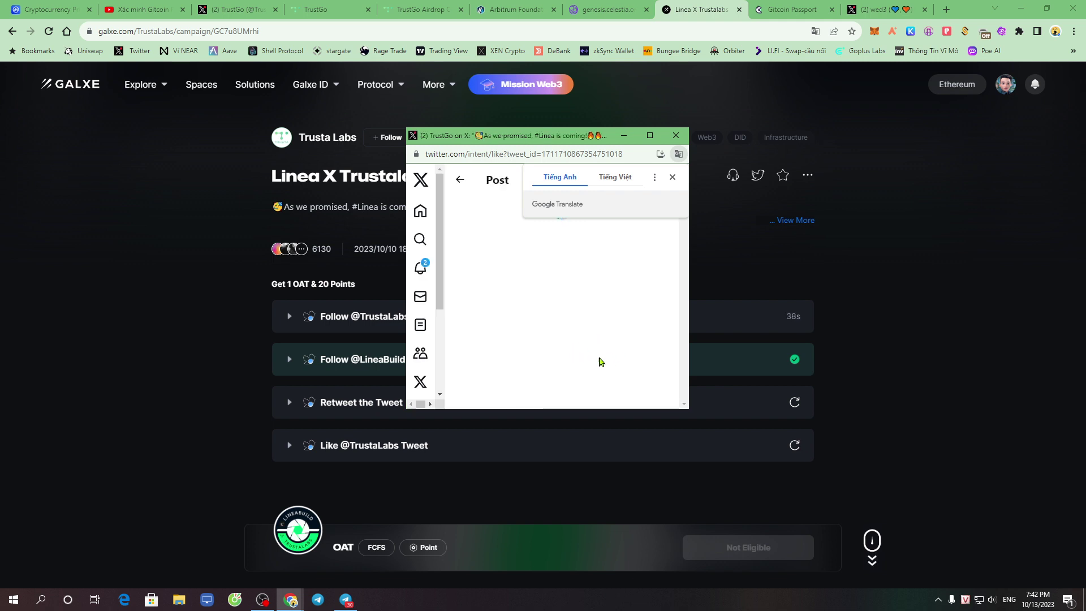
click(582, 310)
click(676, 135)
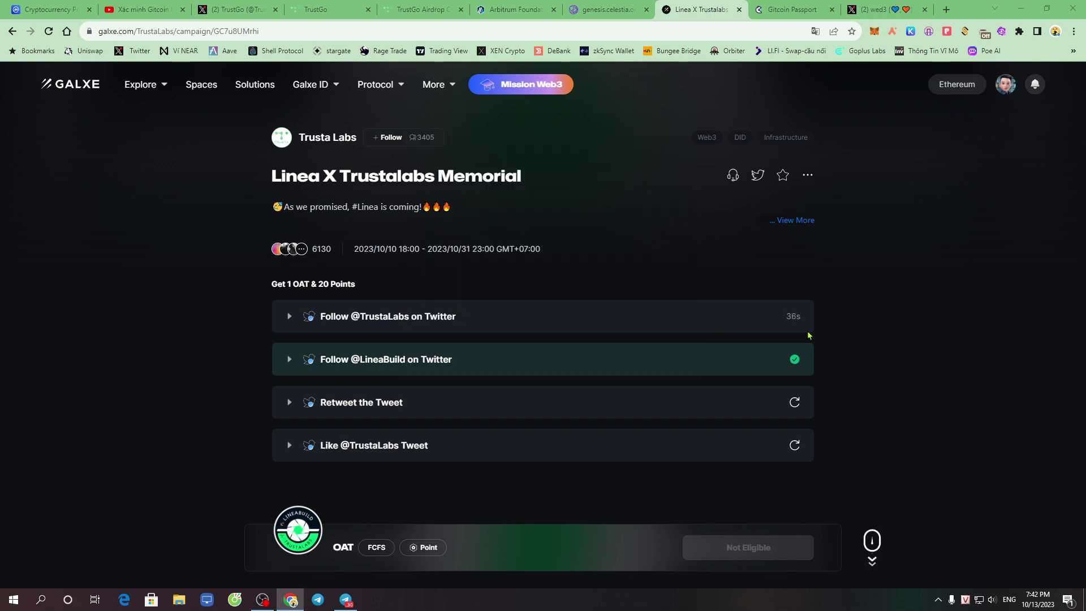
click(794, 445)
click(794, 402)
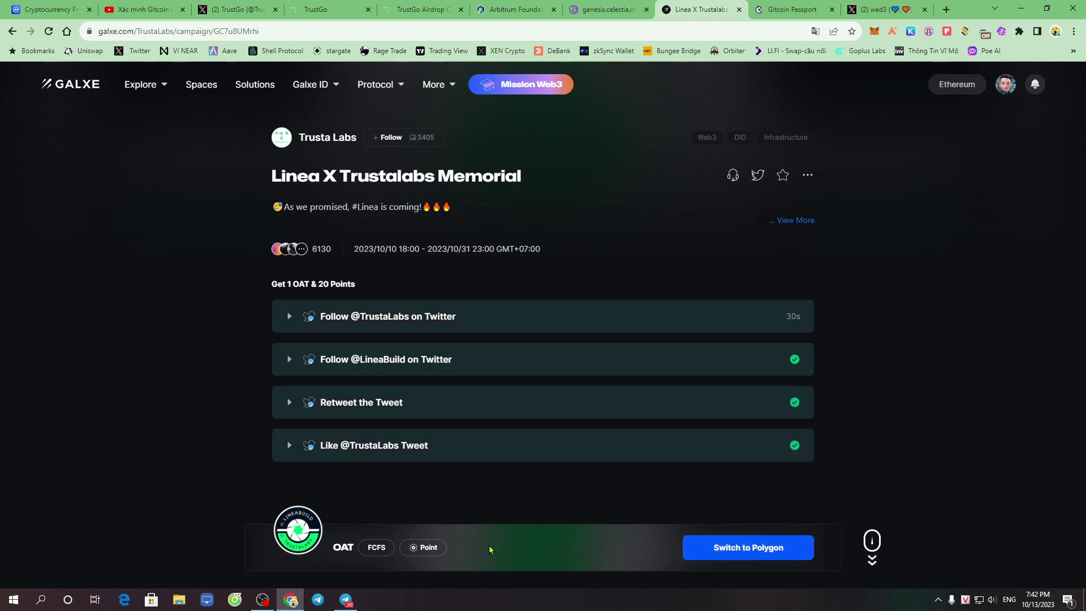
Step: Switch the wallet from Ethereum Mainnet to Polygon Mainnet and check the network selected on Galxe
click(751, 556)
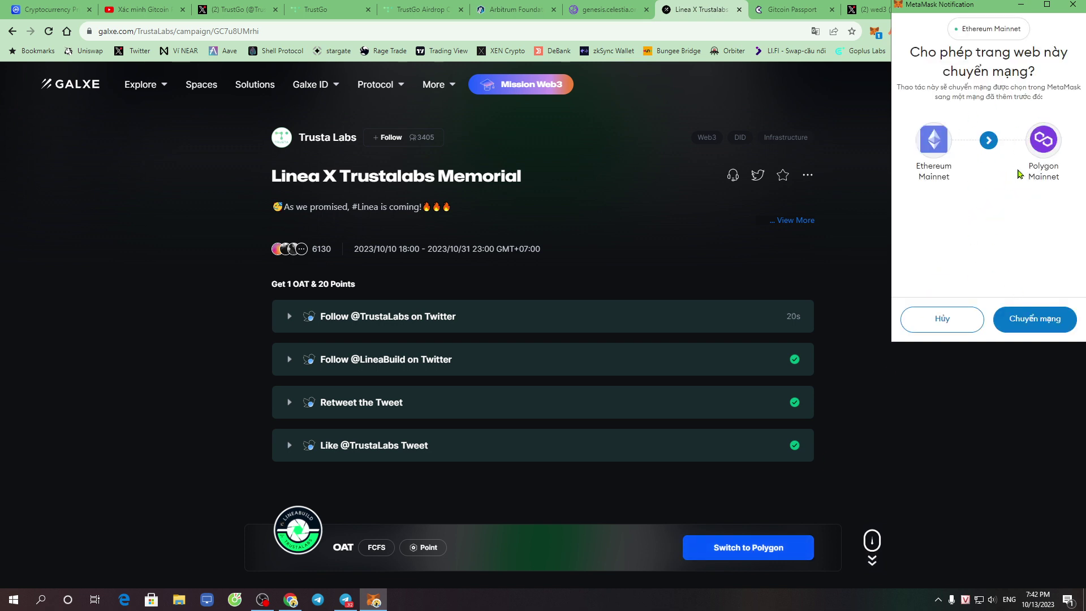
click(1057, 321)
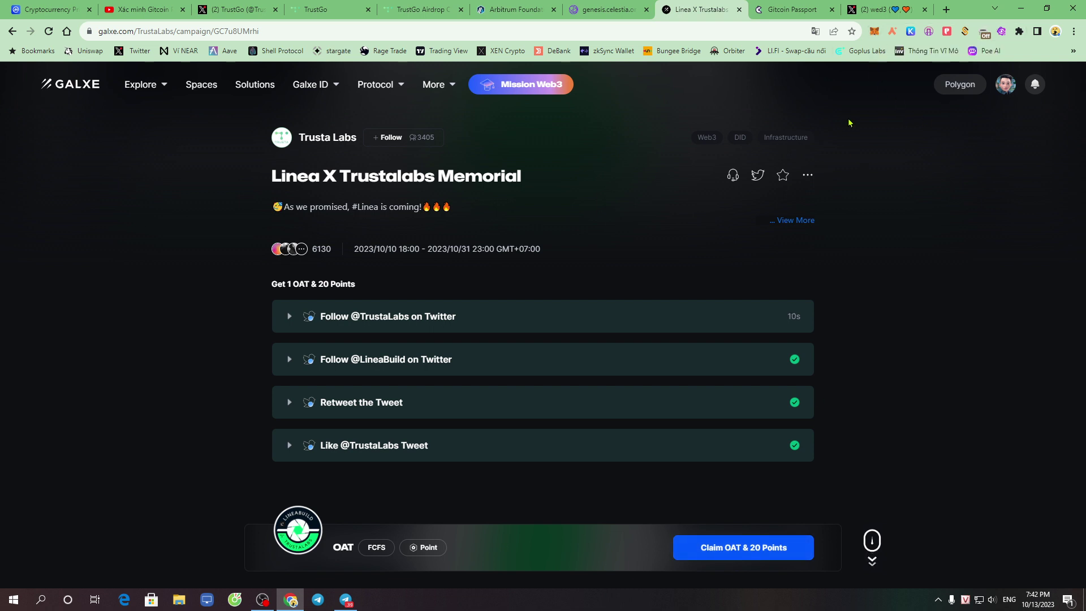
click(954, 92)
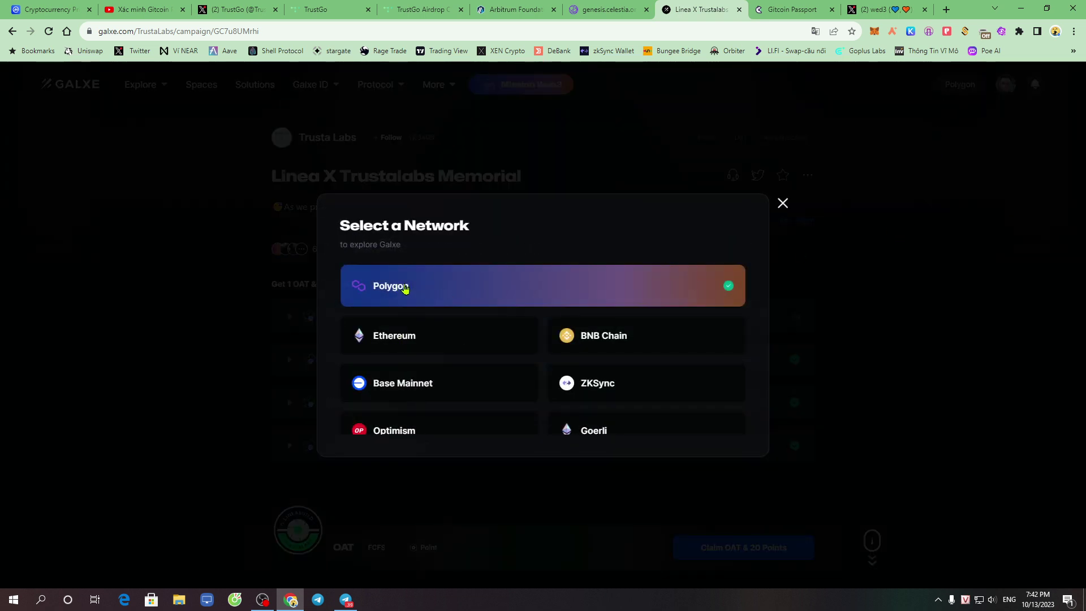
click(784, 203)
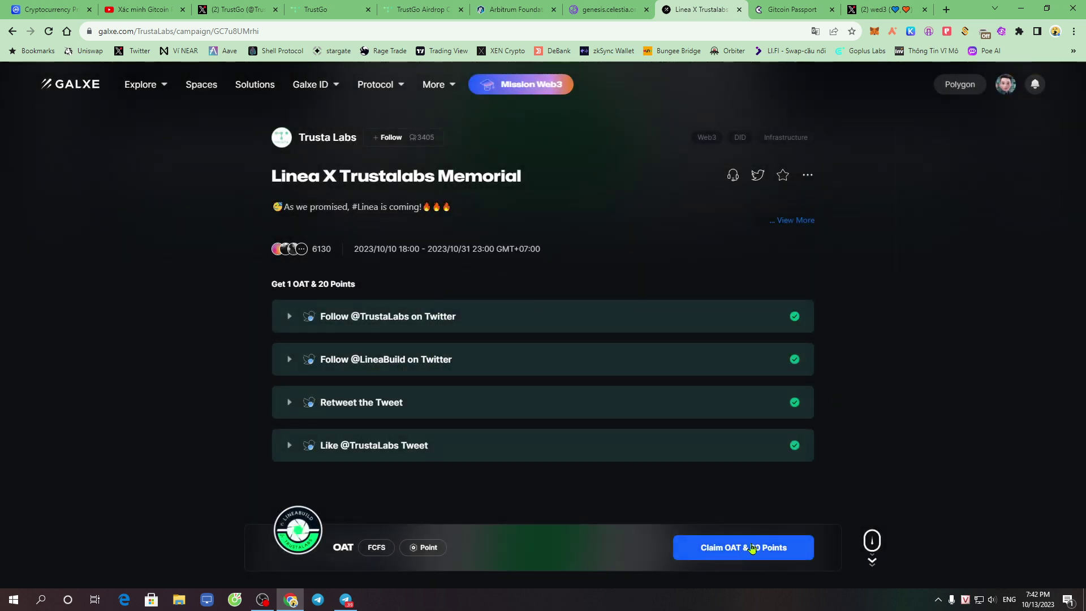
Step: Claim the OAT and 20 points, accept the Pocket Universe check and approve the Polygon transaction in MetaMask
click(733, 554)
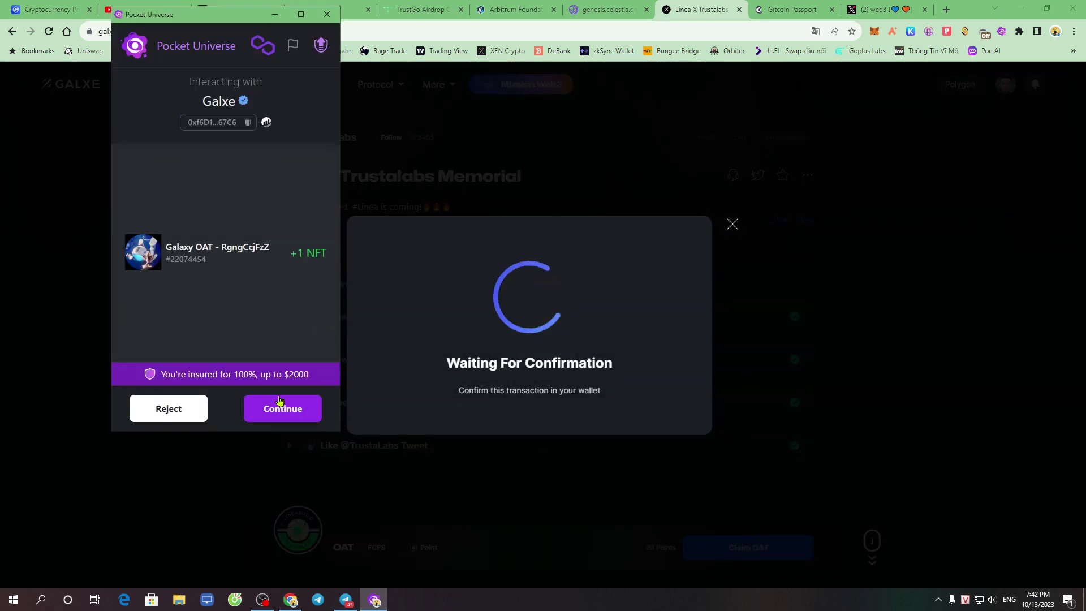
drag(282, 262, 333, 311)
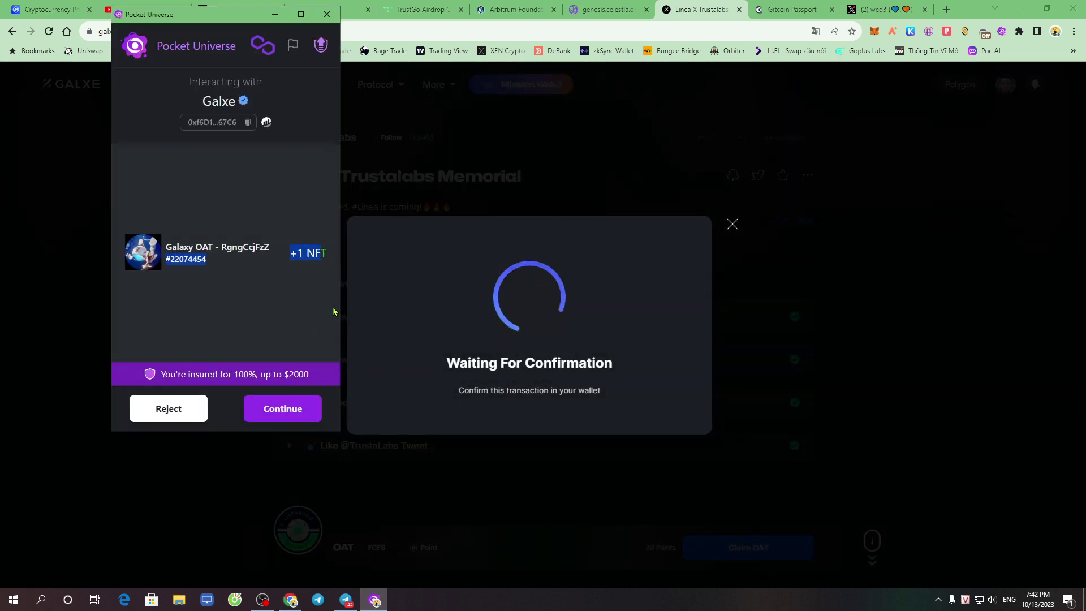
click(284, 408)
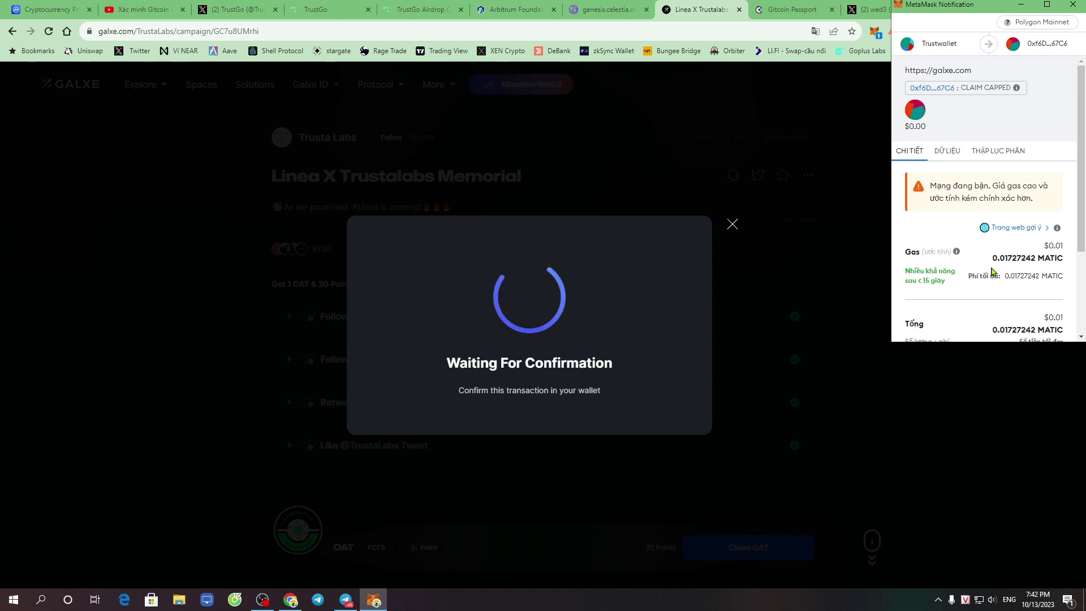
scroll(989, 271, down, 3)
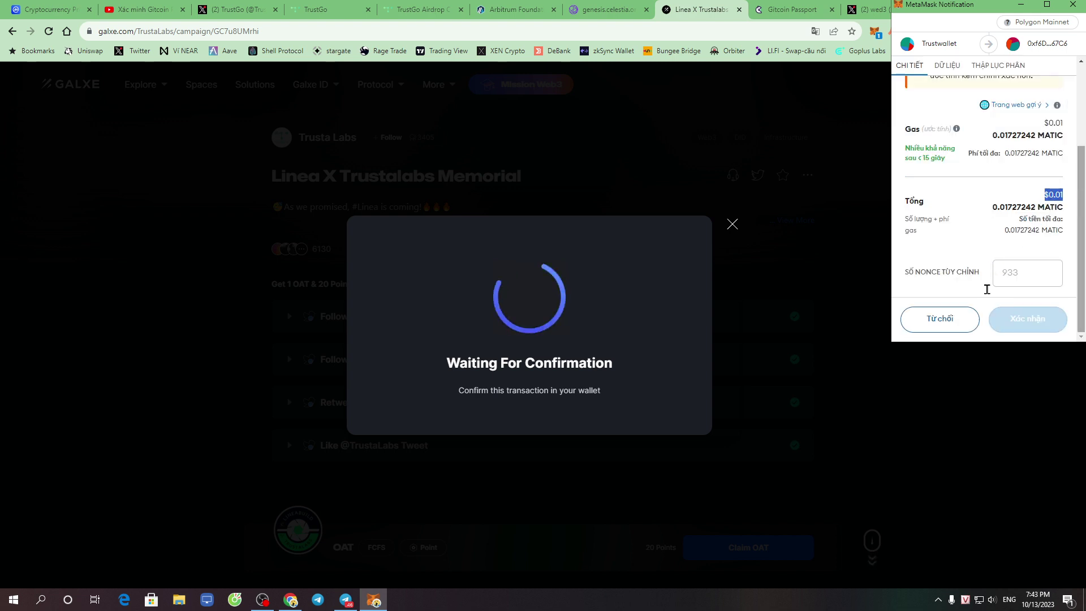
click(1027, 319)
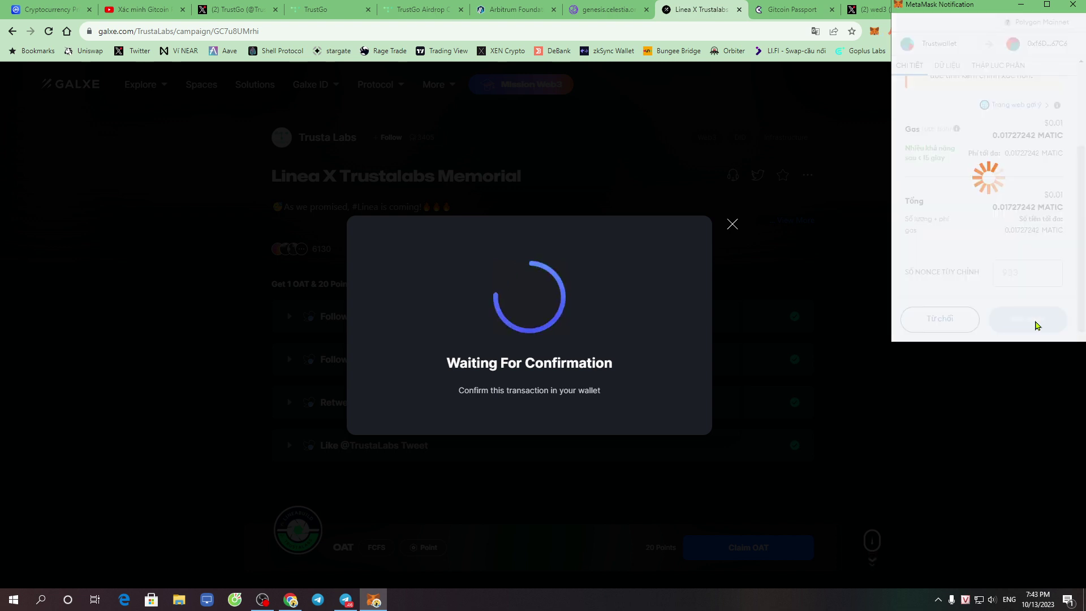